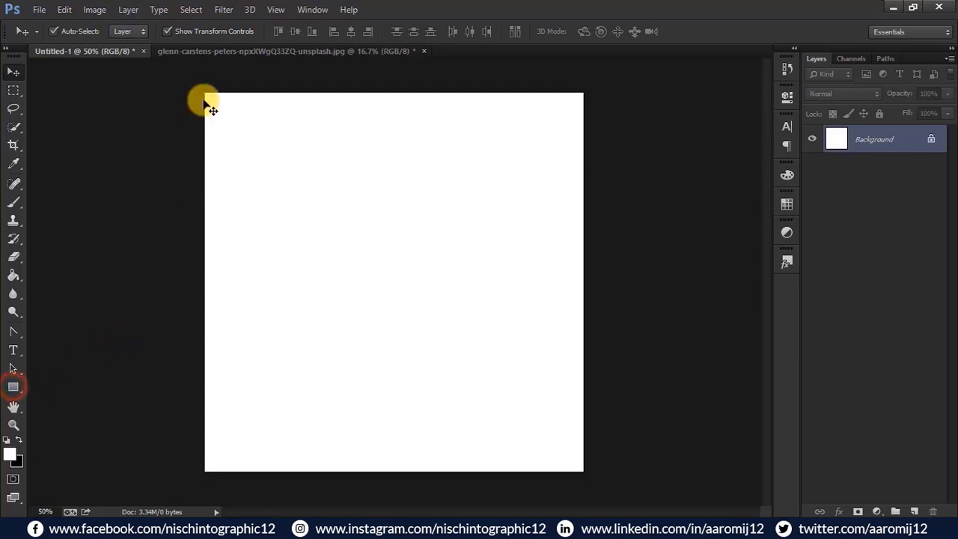
# Draw a white rectangle of about 1128 × 1148 px covering the entire canvas.
pyautogui.click(14, 387)
pyautogui.moveTo(195, 81); pyautogui.dragTo(592, 483)
pyautogui.click(745, 89)
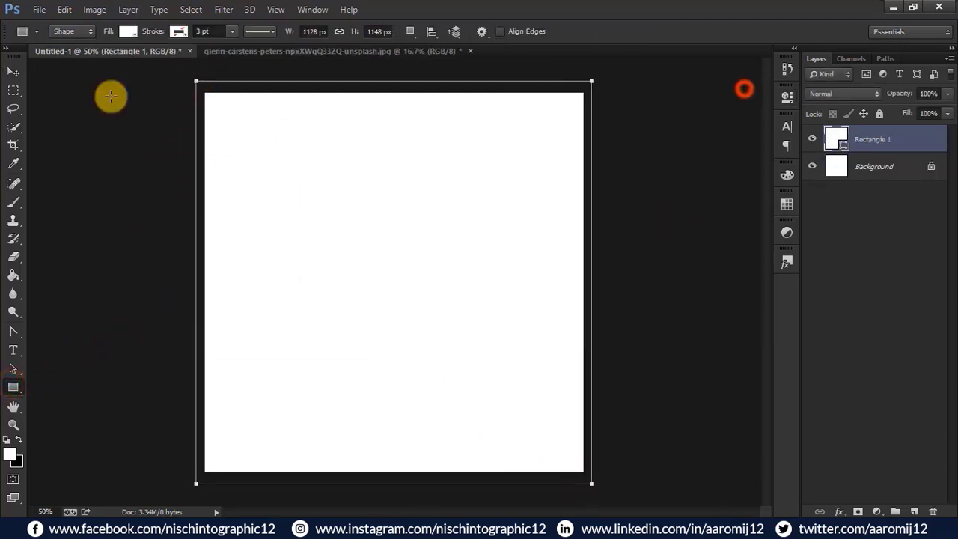
pyautogui.press('v')
pyautogui.click(659, 246)
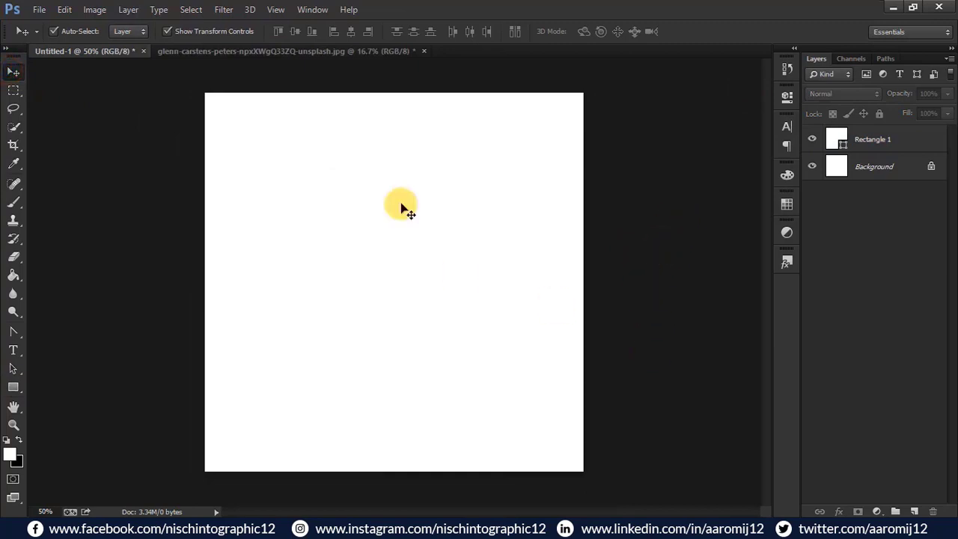
# Draw a second rectangle across the lower part of the canvas and extend its upper edge to make it about 304 px high.
pyautogui.click(14, 386)
pyautogui.moveTo(188, 387); pyautogui.dragTo(590, 477)
pyautogui.click(746, 87)
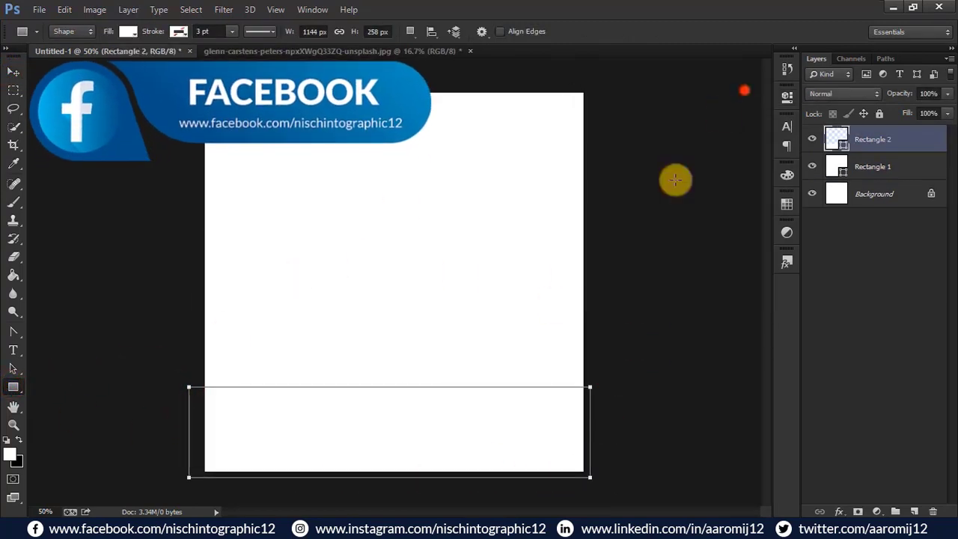
pyautogui.click(12, 75)
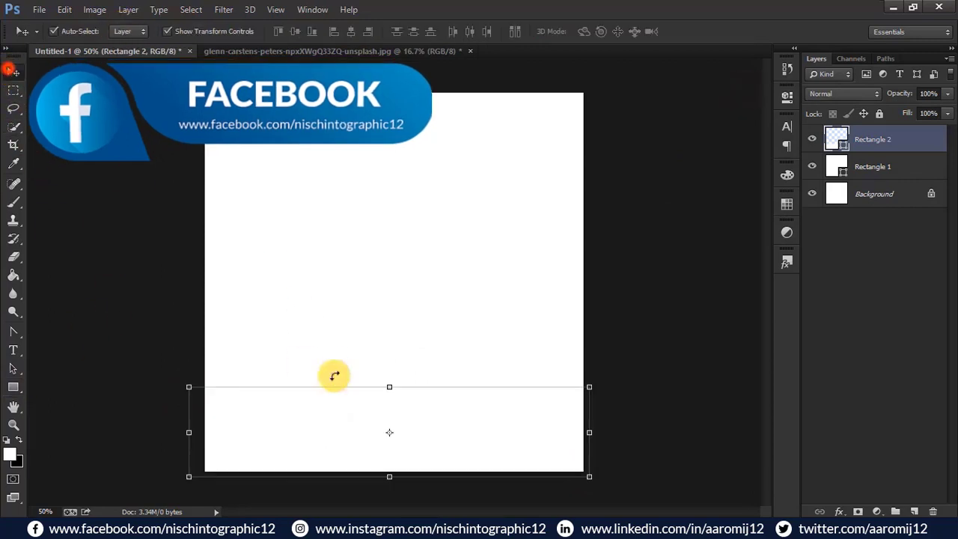
pyautogui.moveTo(389, 387); pyautogui.dragTo(389, 372)
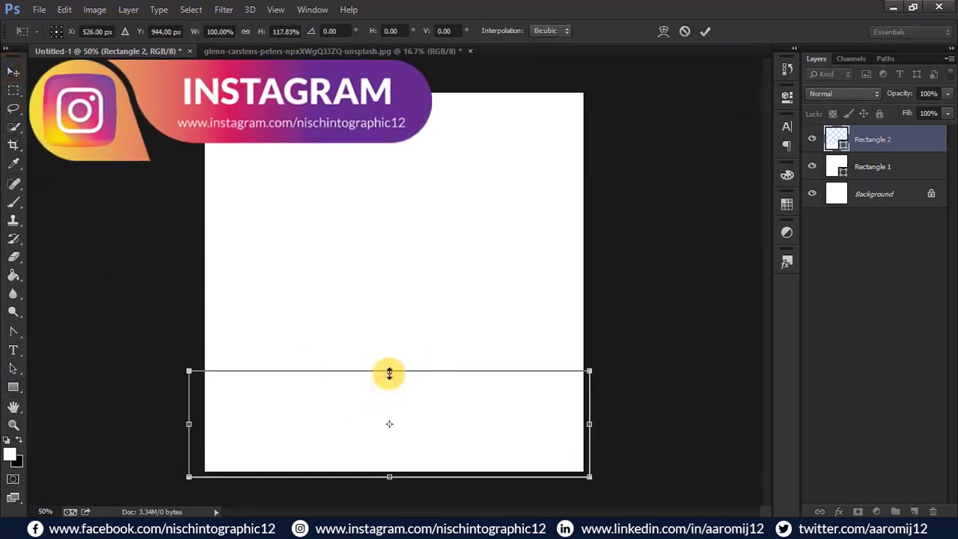
pyautogui.click(706, 31)
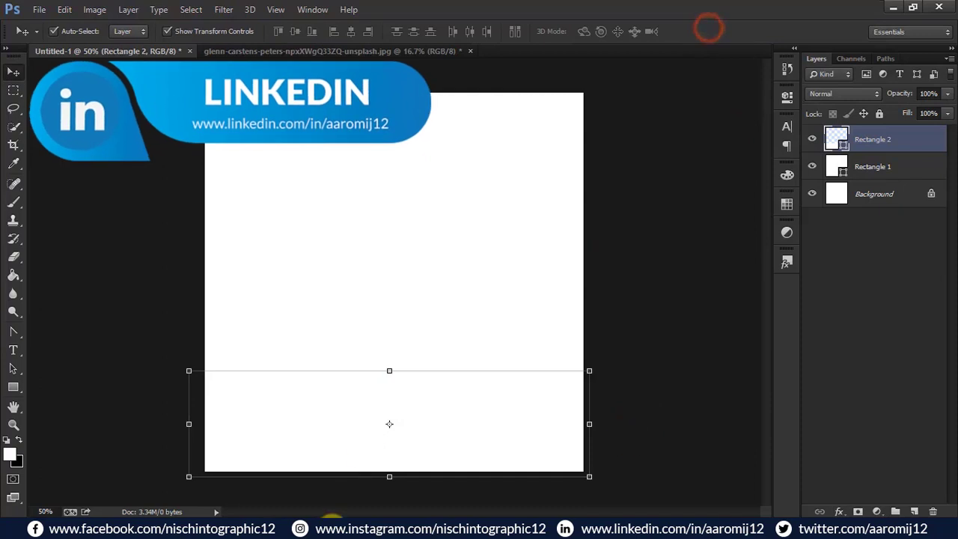
# Copy the colour code ff9f00 from the Notepad notes and set it as the foreground colour.
pyautogui.click(331, 529)
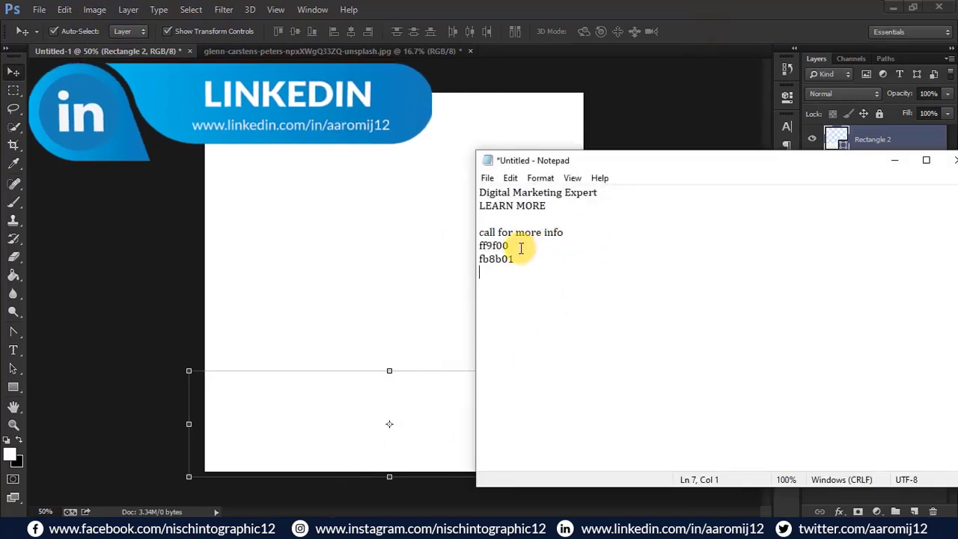
pyautogui.moveTo(521, 248); pyautogui.dragTo(477, 247)
pyautogui.hotkey('ctrl', 'c')
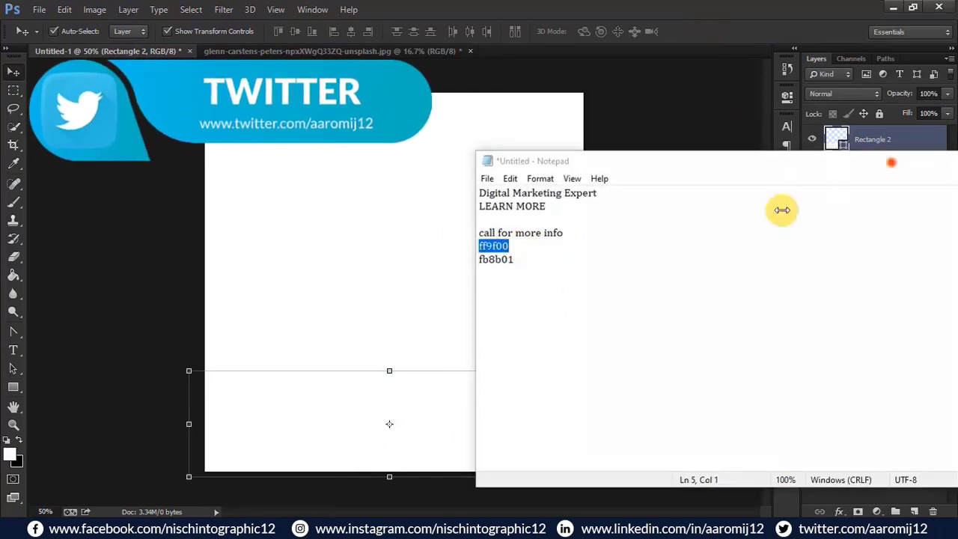
pyautogui.click(895, 159)
pyautogui.click(10, 454)
pyautogui.hotkey('ctrl', 'v')
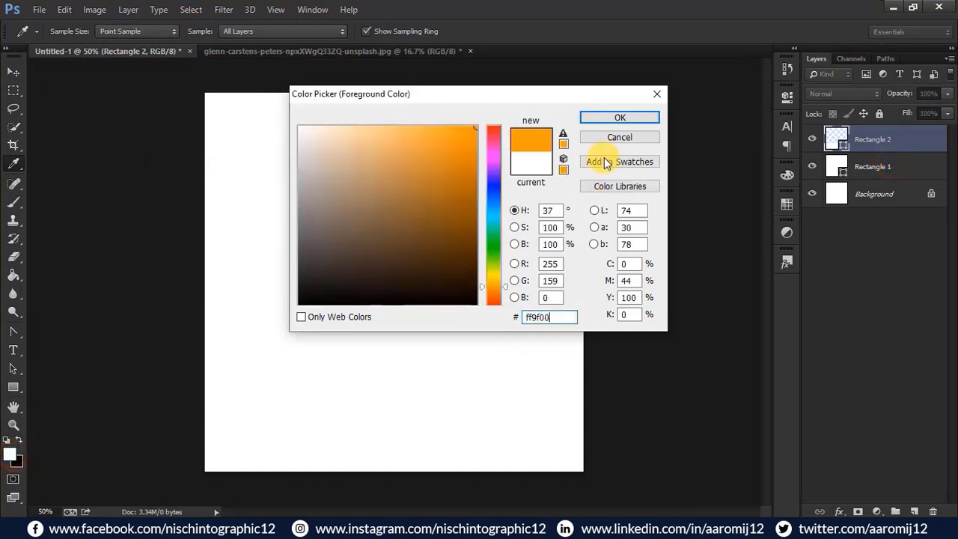
pyautogui.click(615, 117)
pyautogui.press('v')
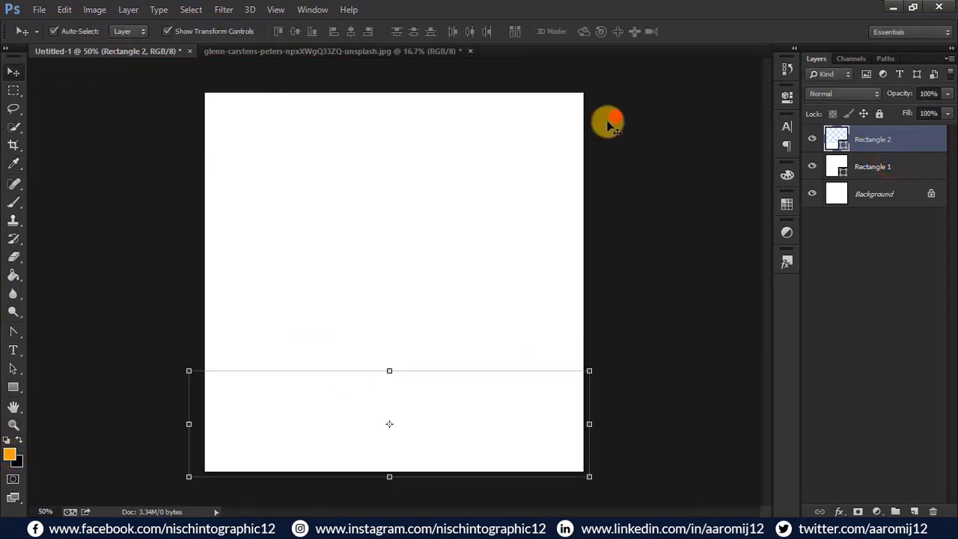
# Fill the lower rectangle with the orange colour ff9f00.
pyautogui.click(14, 277)
pyautogui.click(13, 387)
pyautogui.click(128, 30)
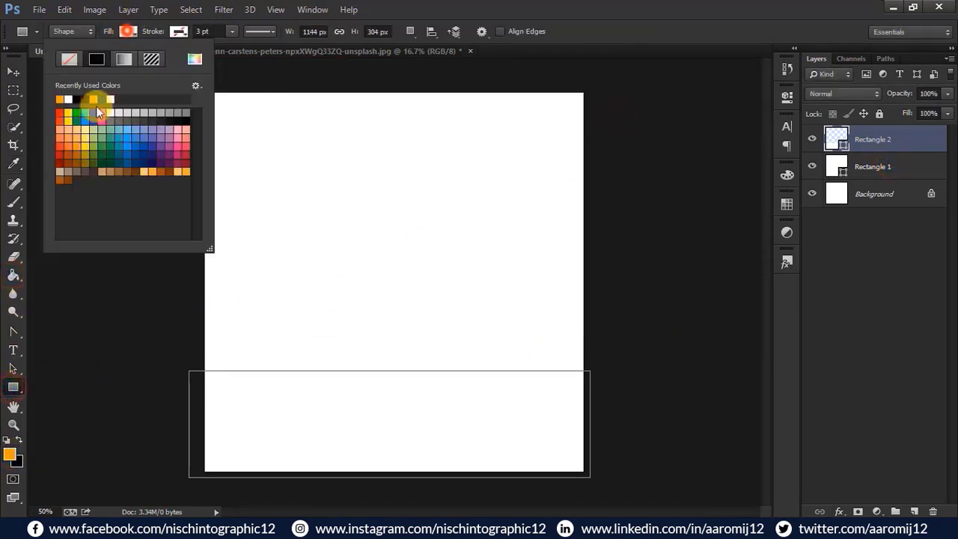
pyautogui.click(60, 99)
pyautogui.click(60, 97)
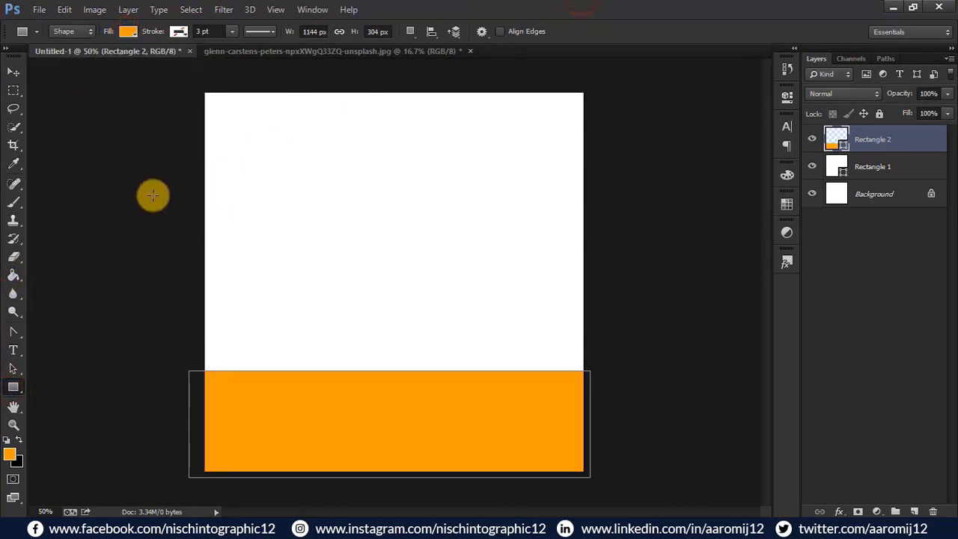
pyautogui.press('v')
pyautogui.click(116, 152)
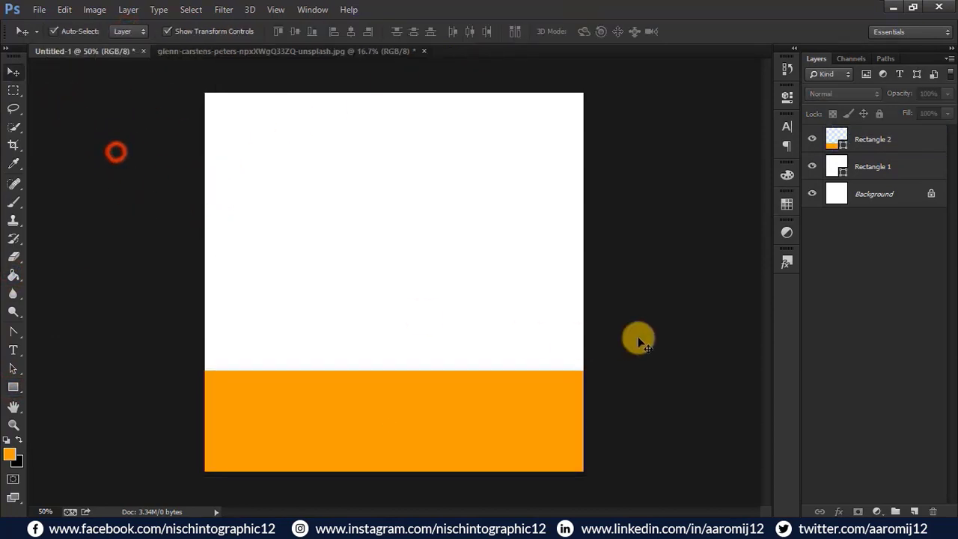
# Add an anchor point on the orange rectangle's upper edge and pull its handles to bend the edge into a wave.
pyautogui.moveTo(14, 335); pyautogui.dragTo(64, 357)
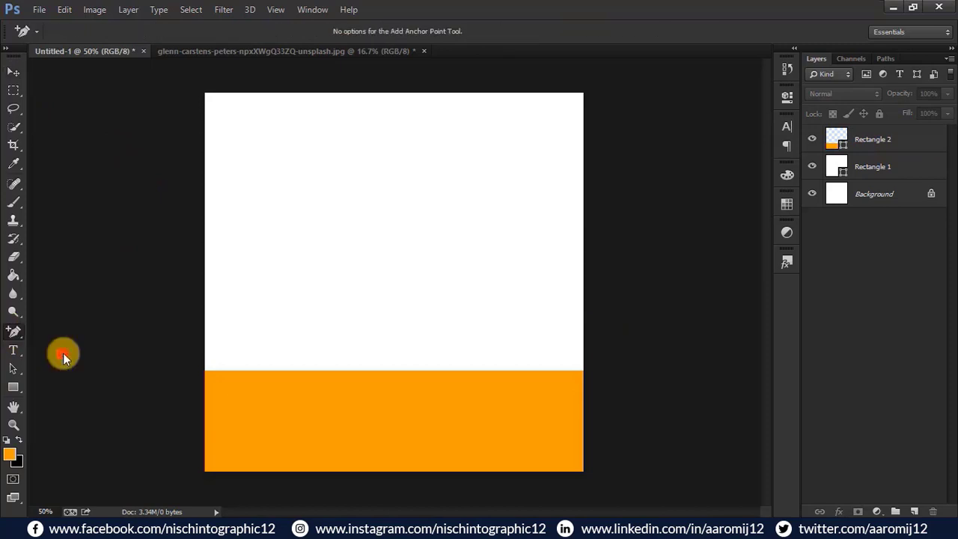
pyautogui.click(420, 378)
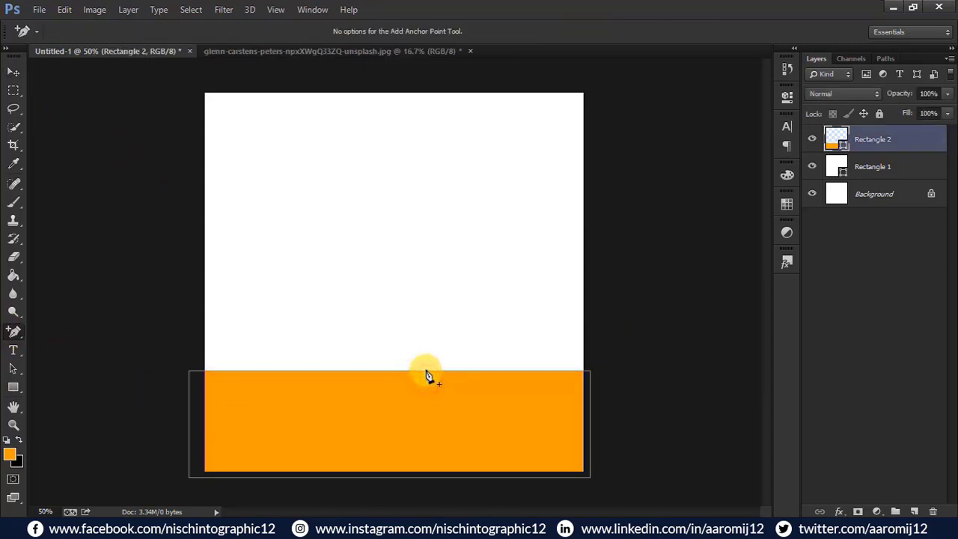
pyautogui.moveTo(14, 333); pyautogui.dragTo(66, 380)
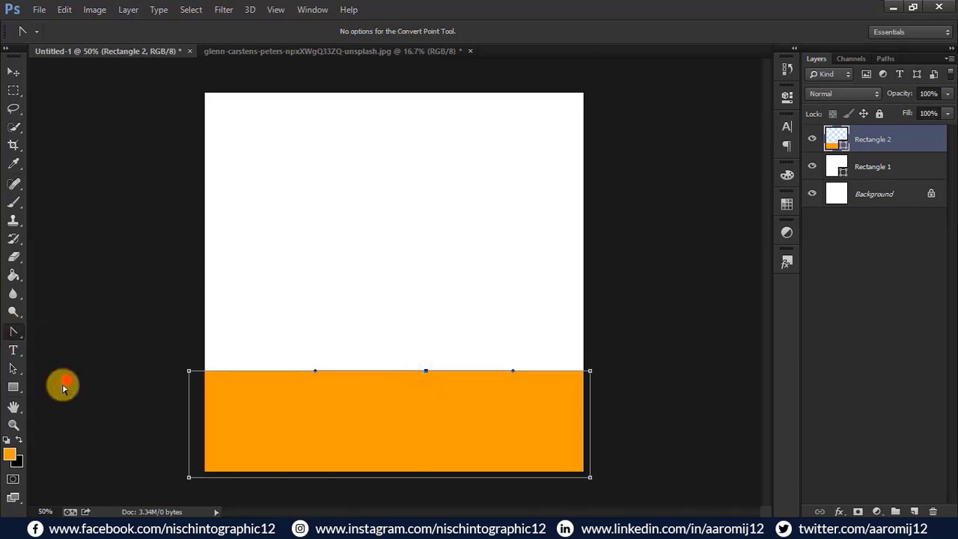
pyautogui.moveTo(425, 370); pyautogui.dragTo(518, 438)
pyautogui.click(12, 371)
pyautogui.moveTo(333, 304); pyautogui.dragTo(318, 285)
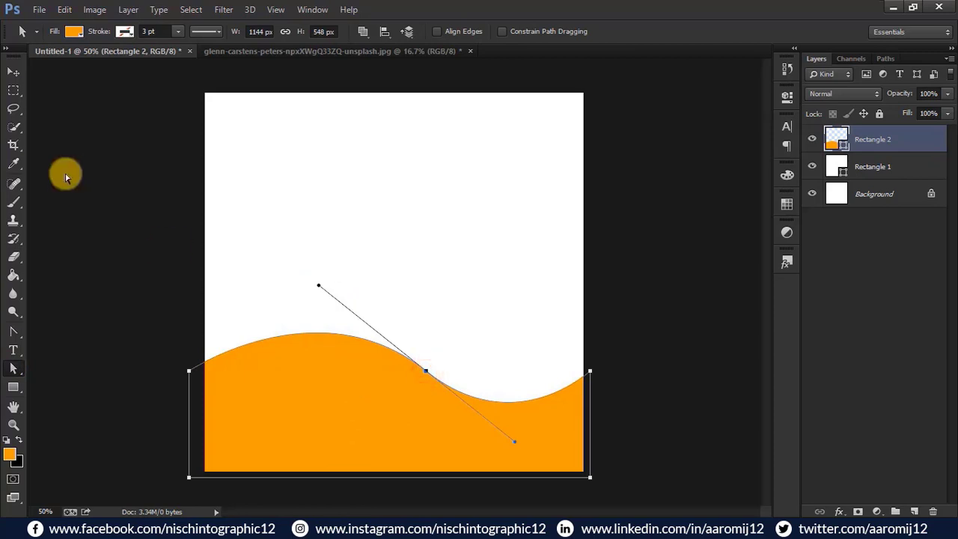
pyautogui.click(14, 331)
pyautogui.click(426, 372)
pyautogui.hotkey('ctrl', 'z')
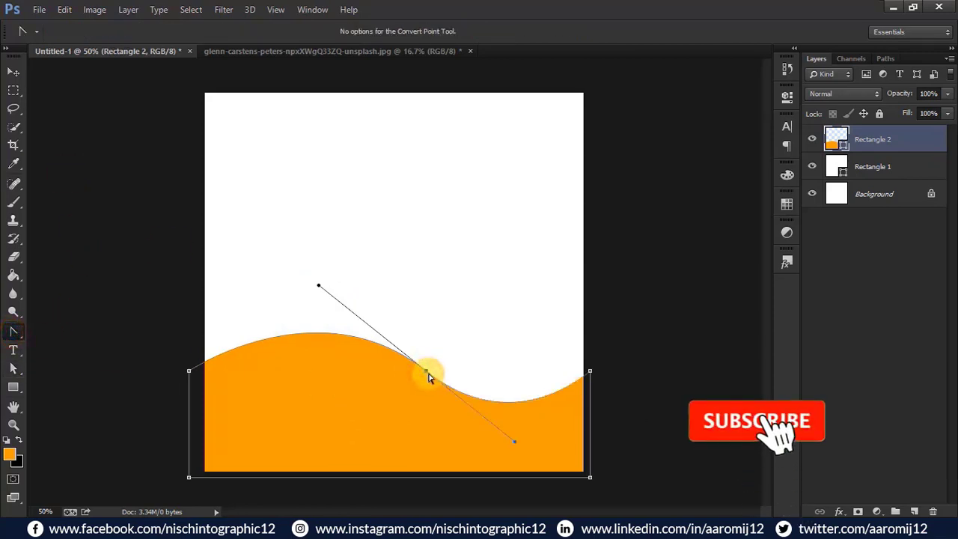
# Extend the middle anchor's upper handle to raise the wave's crest slightly.
pyautogui.click(13, 367)
pyautogui.moveTo(319, 285); pyautogui.dragTo(297, 275)
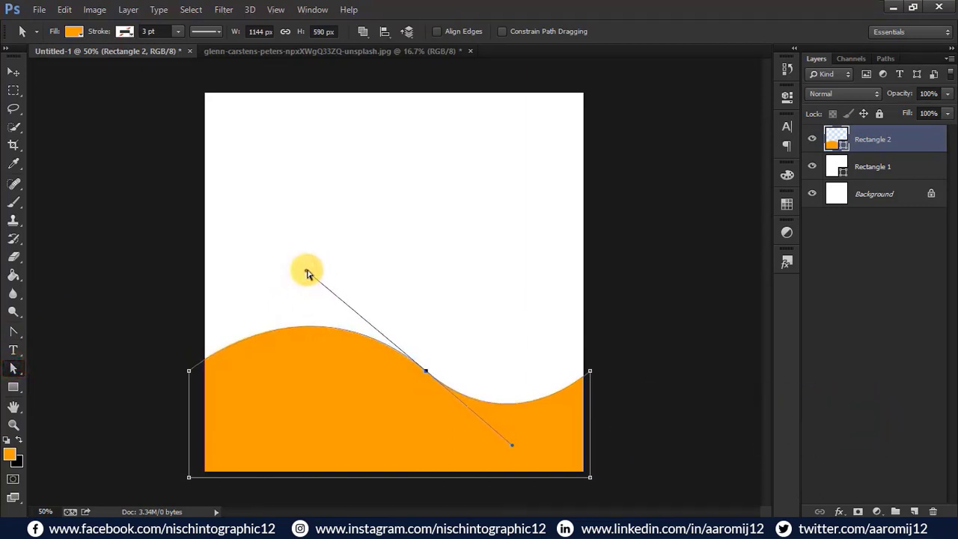
pyautogui.press('v')
pyautogui.click(96, 203)
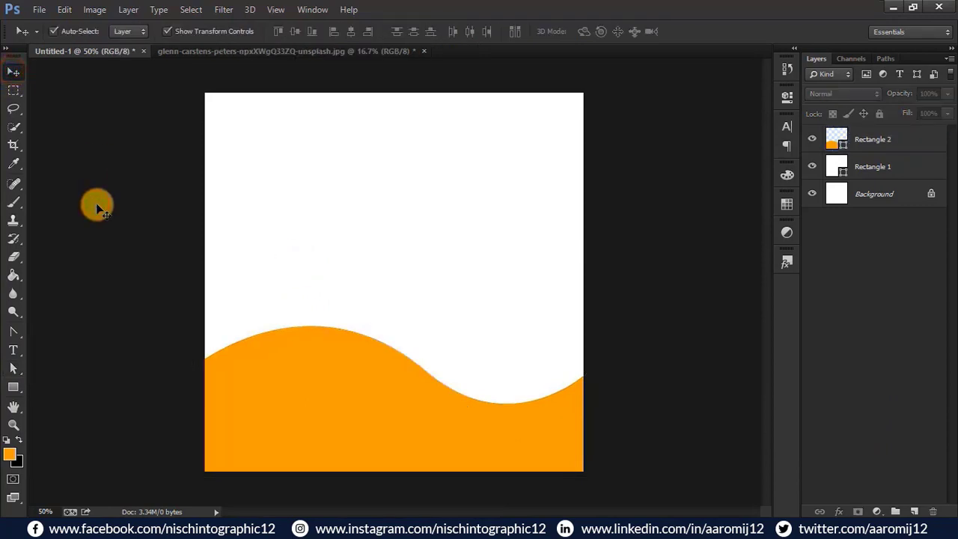
# Shorten the middle anchor's lower handle to make the wave's trough shallower.
pyautogui.click(13, 368)
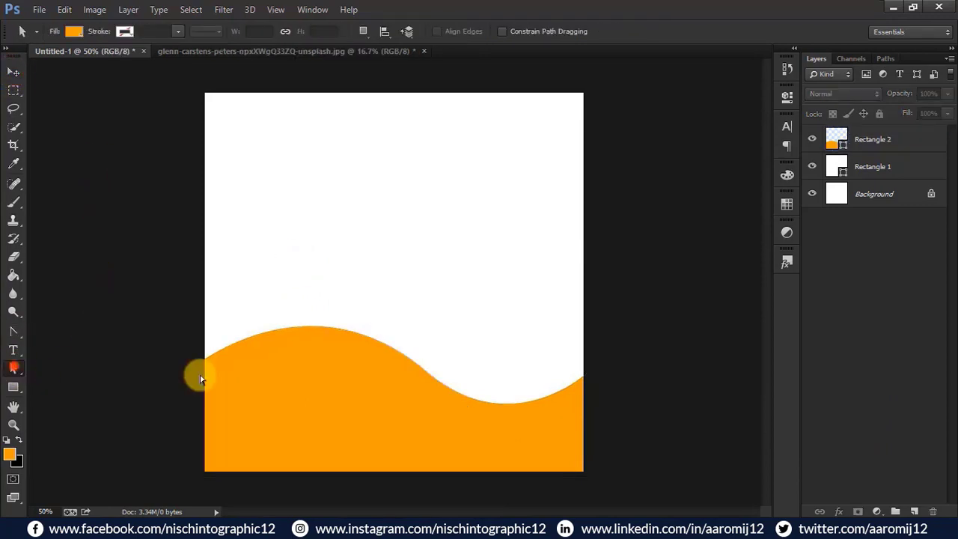
pyautogui.click(419, 367)
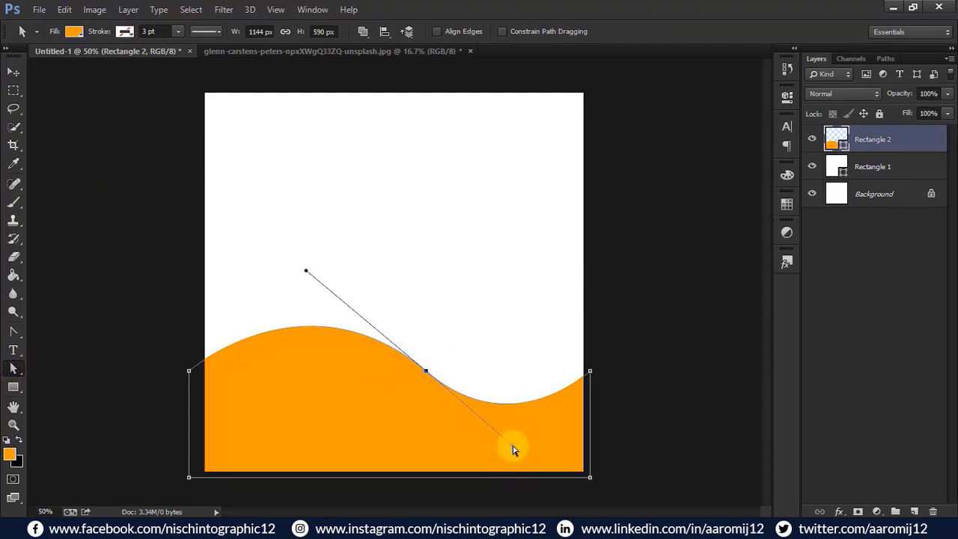
pyautogui.moveTo(510, 438); pyautogui.dragTo(493, 428)
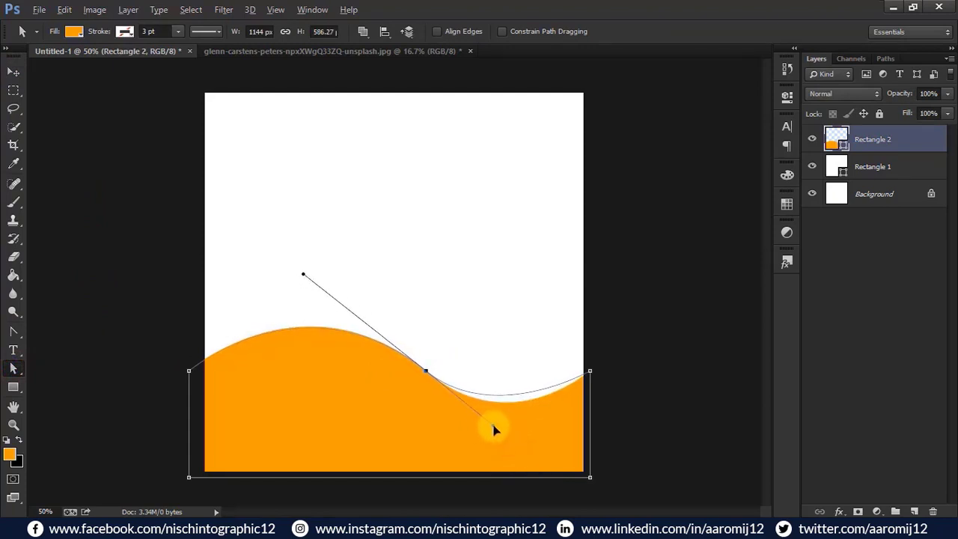
pyautogui.click(12, 73)
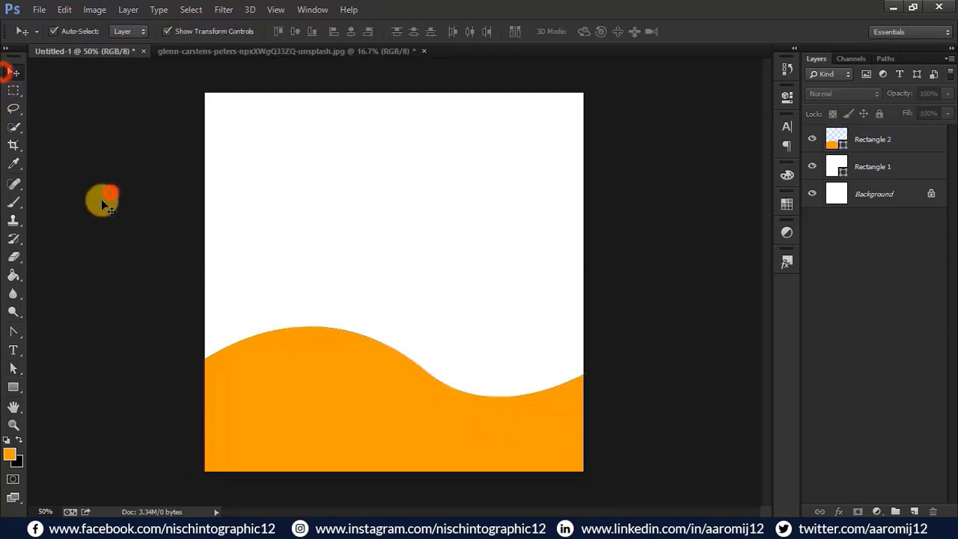
pyautogui.click(109, 193)
# Move the orange wave lower on the canvas and fine-tune its curve with the middle anchor's handles.
pyautogui.moveTo(367, 391); pyautogui.dragTo(370, 422)
pyautogui.click(654, 354)
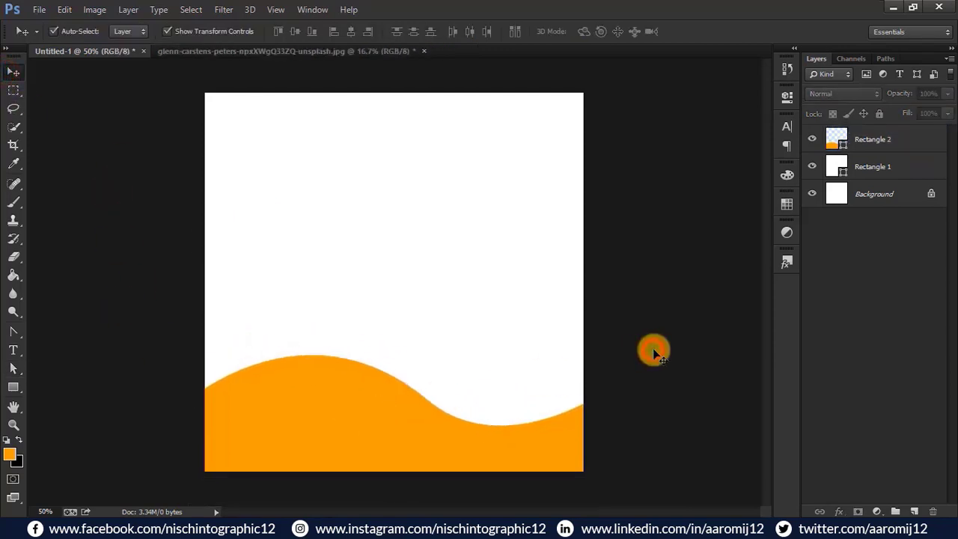
pyautogui.click(15, 366)
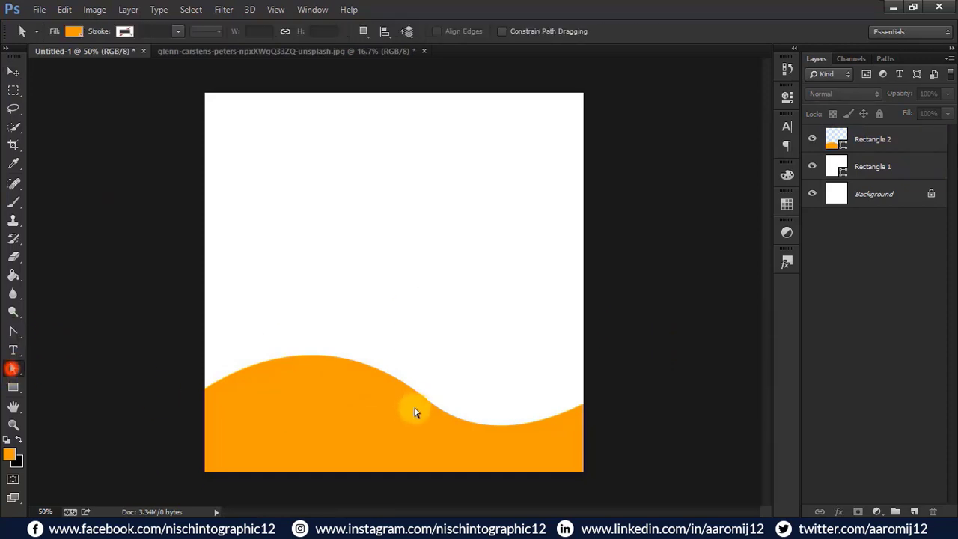
pyautogui.click(413, 395)
pyautogui.click(417, 394)
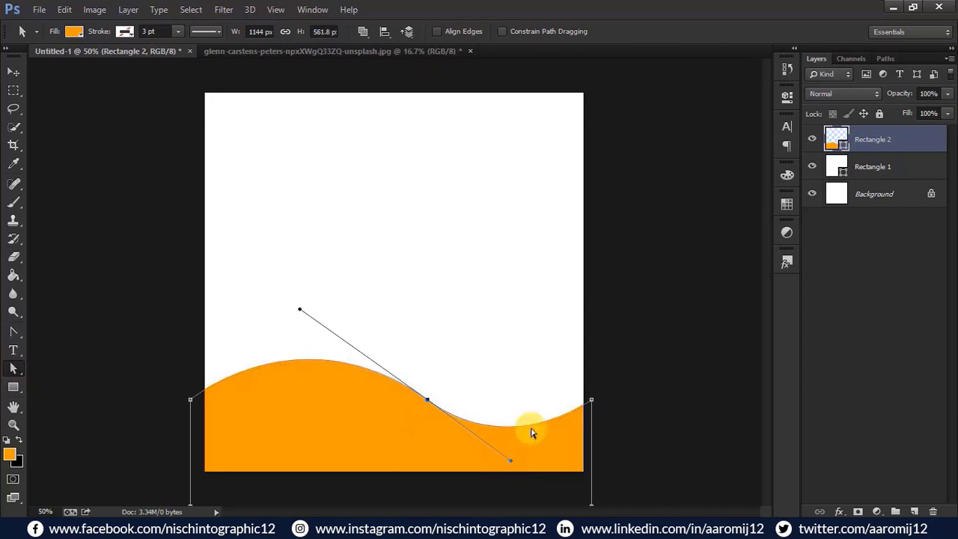
pyautogui.click(640, 354)
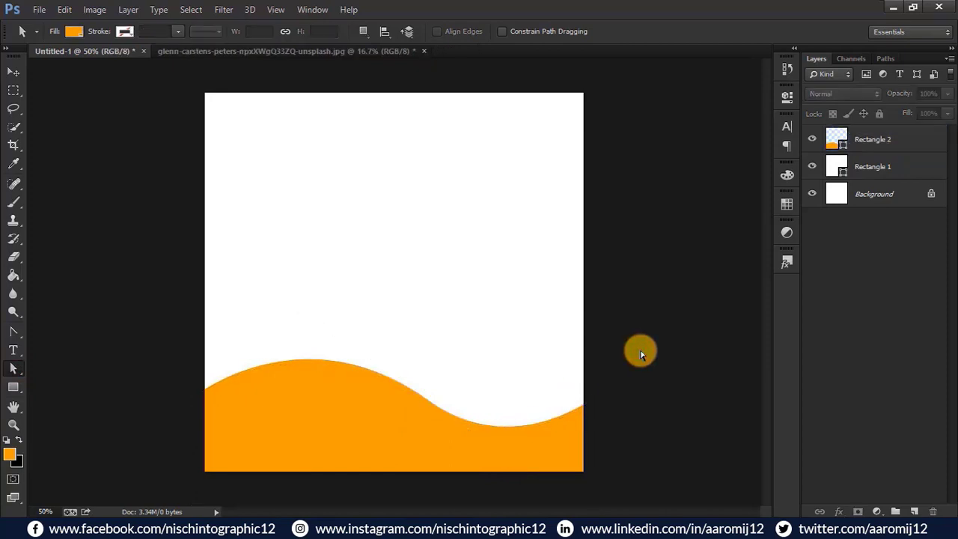
pyautogui.click(13, 72)
pyautogui.click(116, 243)
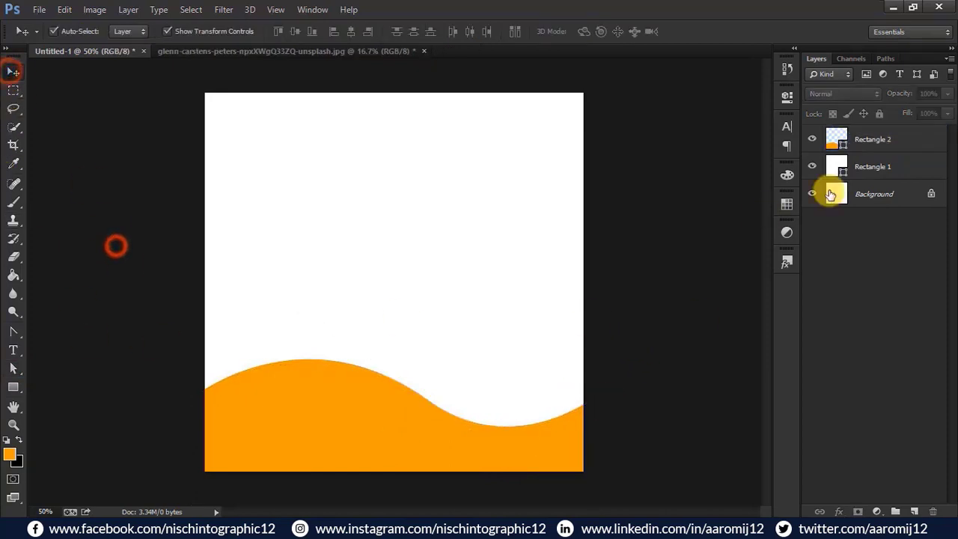
# Duplicate the orange wave layer, nudge the copy up about 30 px and rotate it about 5 degrees clockwise.
pyautogui.click(874, 142)
pyautogui.moveTo(885, 146); pyautogui.dragTo(914, 512)
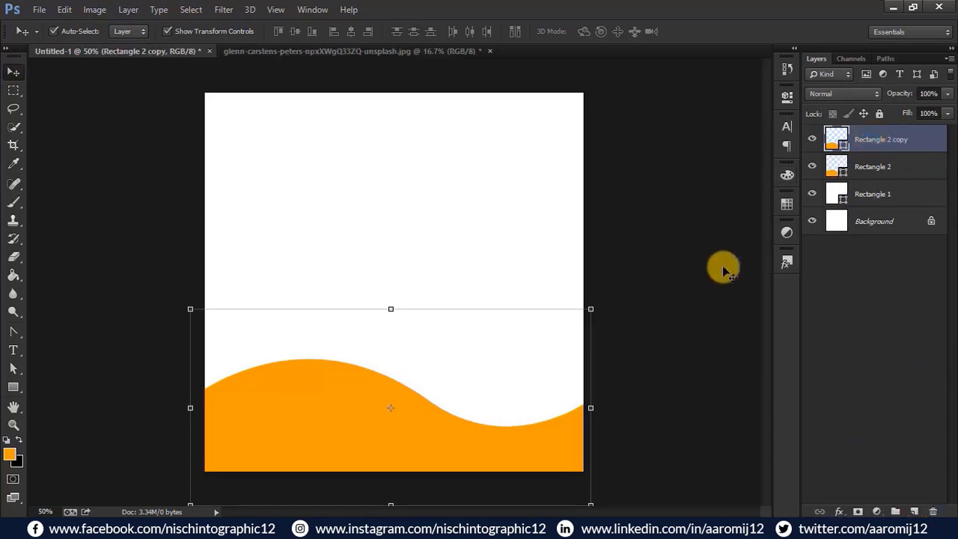
pyautogui.hotkey('shift', 'Up')
pyautogui.hotkey('shift', 'Up')
pyautogui.hotkey('shift', 'Up')
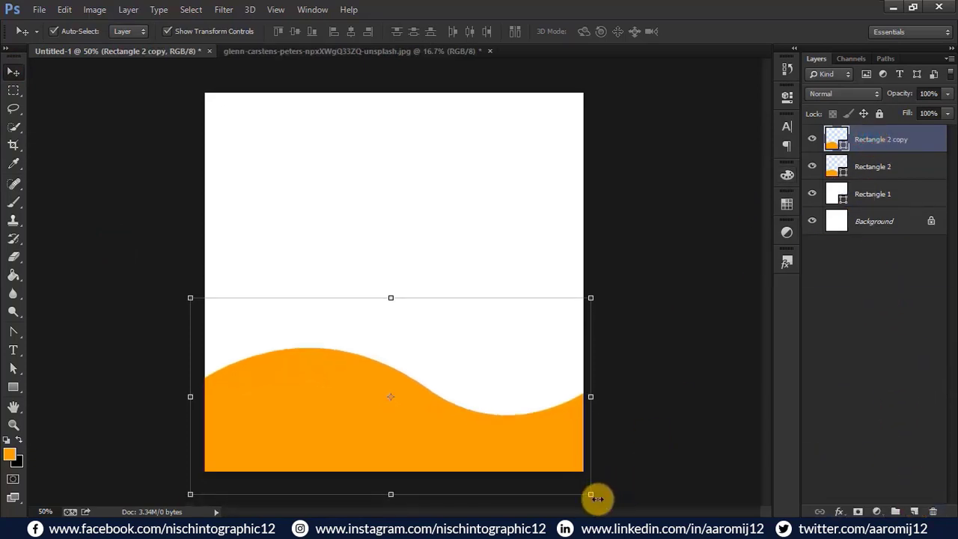
pyautogui.moveTo(601, 500); pyautogui.dragTo(587, 512)
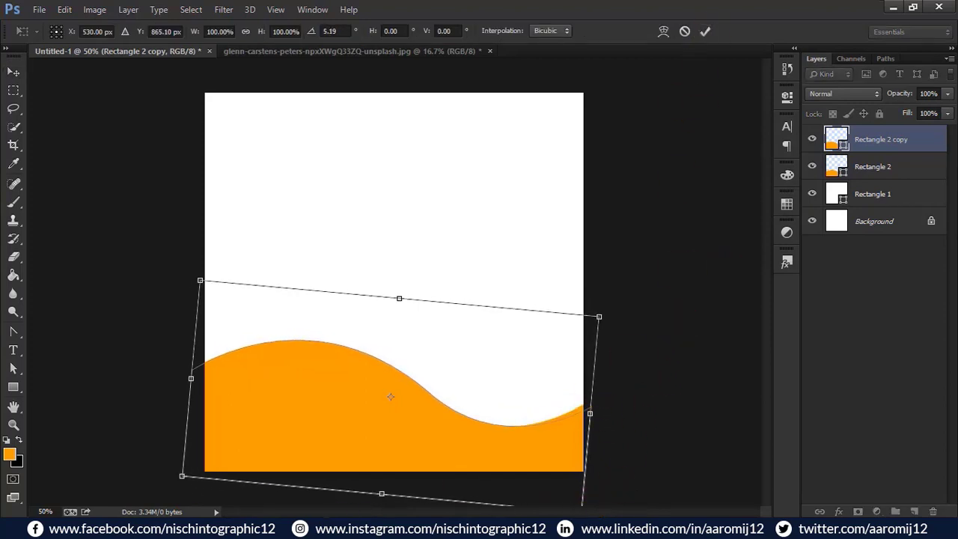
# Copy the colour code fb8b01 from the Notepad notes and return to the design.
pyautogui.hotkey('alt', 'Tab')
pyautogui.doubleClick(494, 258)
pyautogui.hotkey('ctrl', 'c')
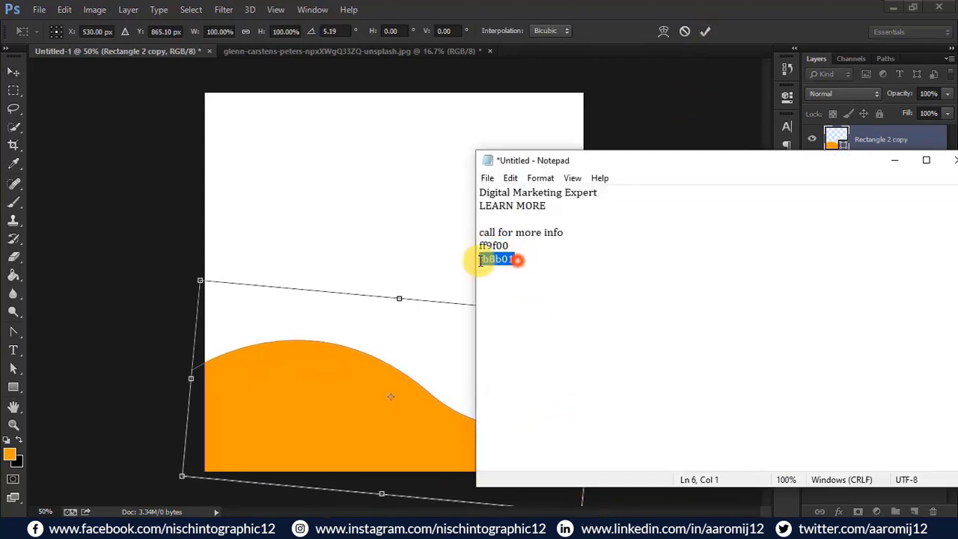
pyautogui.click(892, 163)
# Apply the wave copy's transform and set its fill colour to fb8b01.
pyautogui.click(13, 387)
pyautogui.click(420, 209)
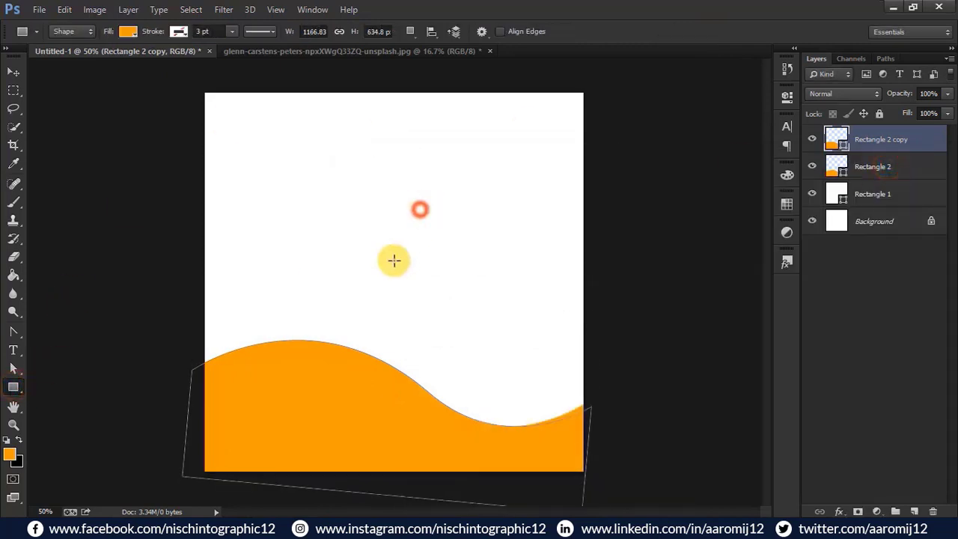
pyautogui.click(128, 31)
pyautogui.click(194, 59)
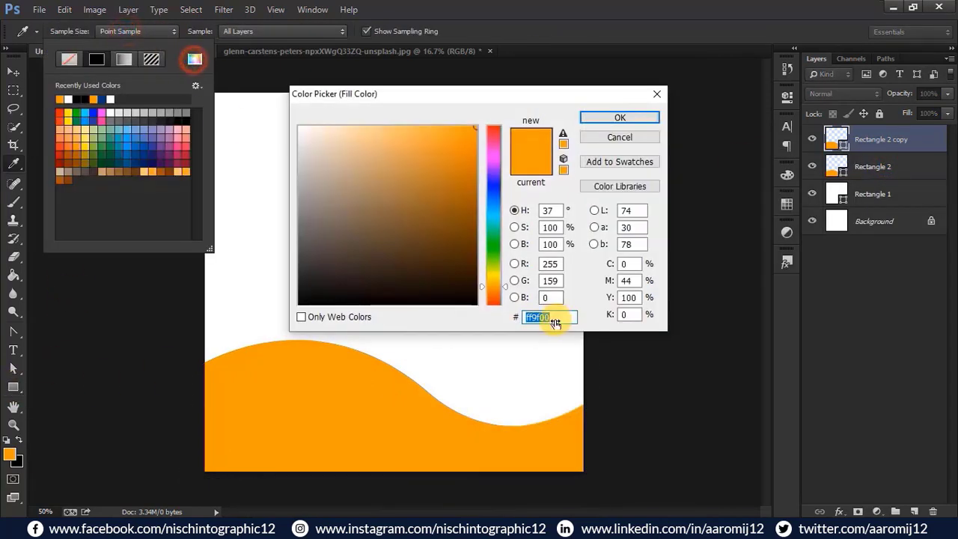
pyautogui.hotkey('ctrl', 'v')
pyautogui.click(618, 116)
pyautogui.click(519, 9)
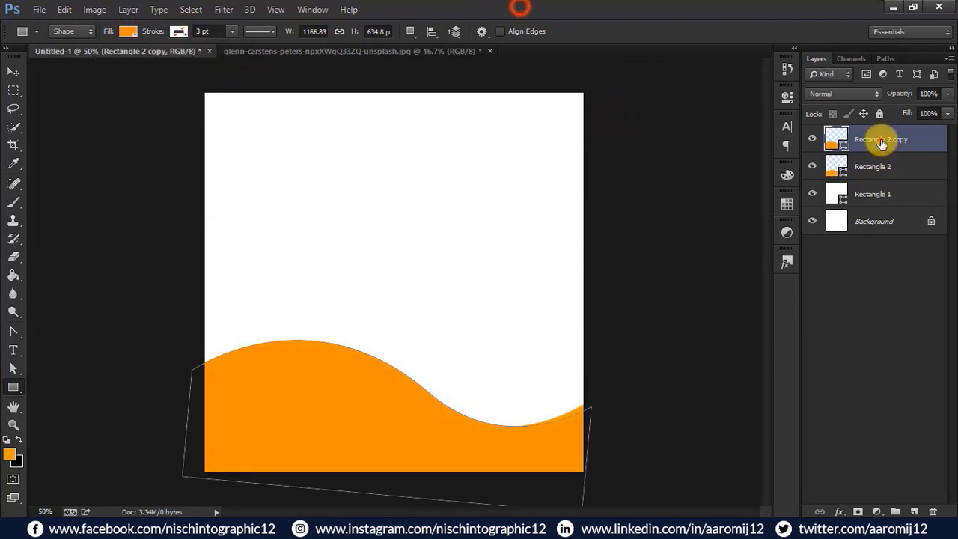
# Move the darker wave copy's layer beneath the original Rectangle 2 wave layer.
pyautogui.moveTo(881, 142); pyautogui.dragTo(876, 173)
pyautogui.click(13, 71)
pyautogui.click(83, 189)
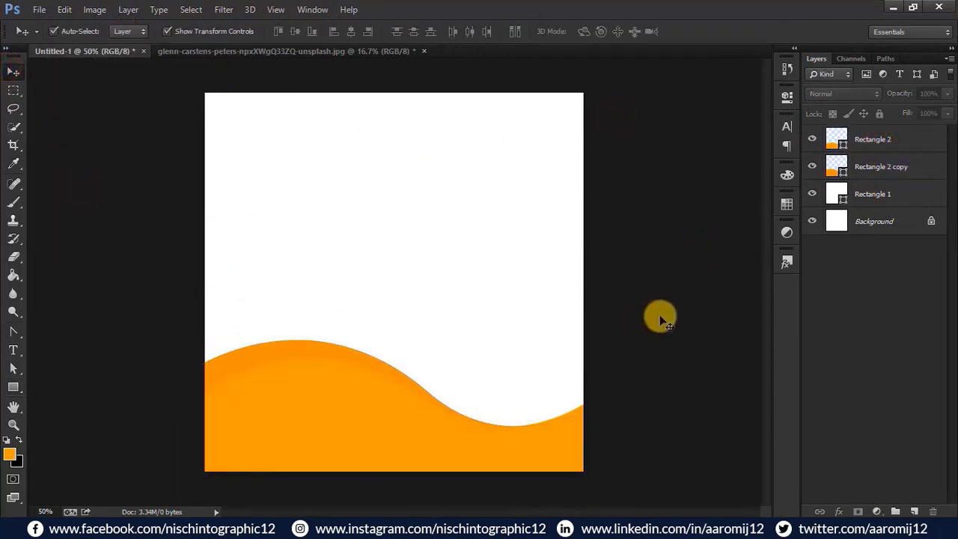
# Rotate the darker wave copy about 1.2 degrees clockwise and nudge it down 10 px.
pyautogui.click(307, 350)
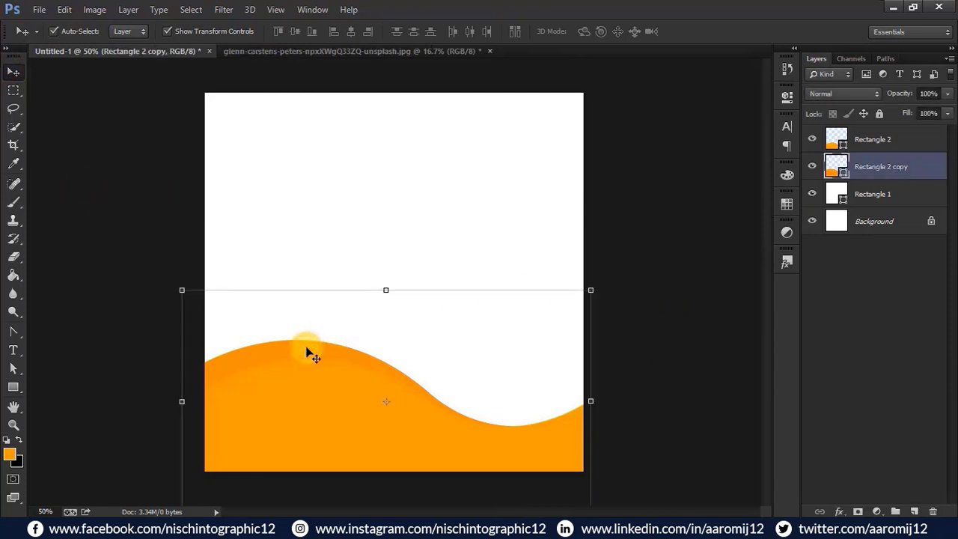
pyautogui.moveTo(602, 289); pyautogui.dragTo(604, 293)
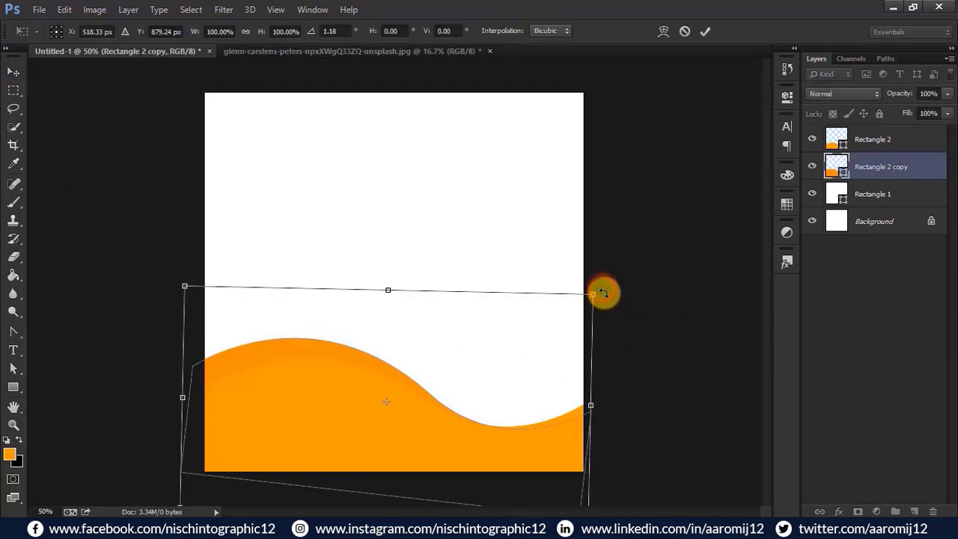
pyautogui.hotkey('shift', 'Down')
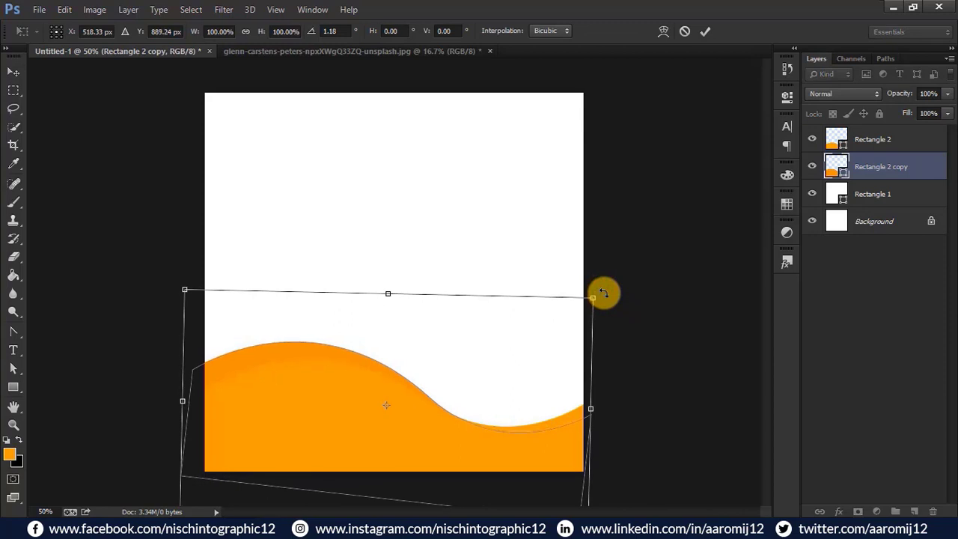
pyautogui.click(703, 32)
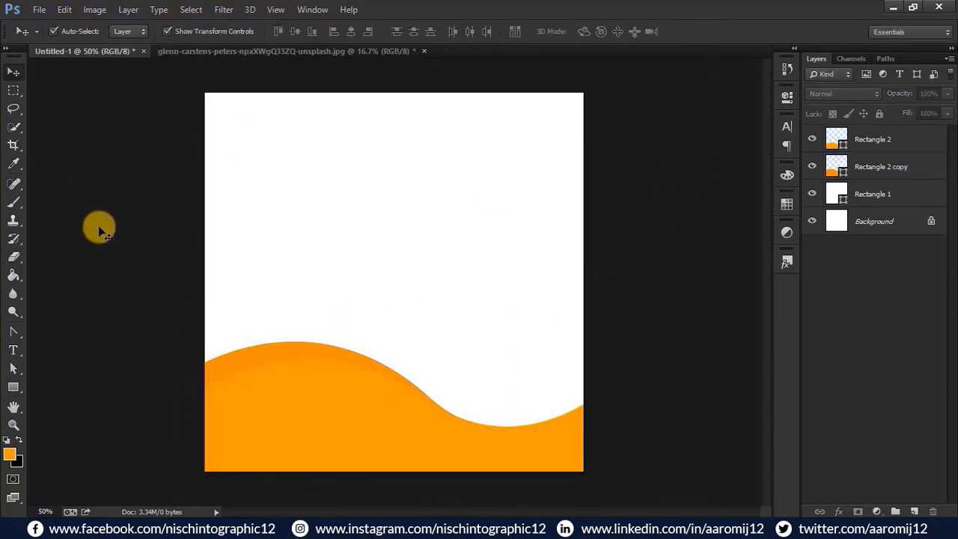
# Draw a rectangle about 1178 × 354 px across the canvas's upper part and fill it with orange ff9f00.
pyautogui.click(12, 387)
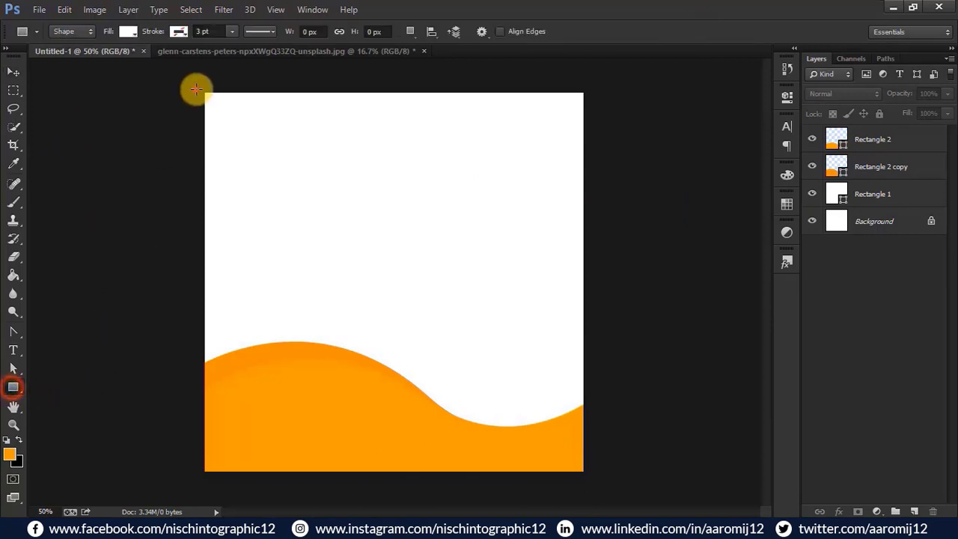
pyautogui.moveTo(196, 89); pyautogui.dragTo(610, 213)
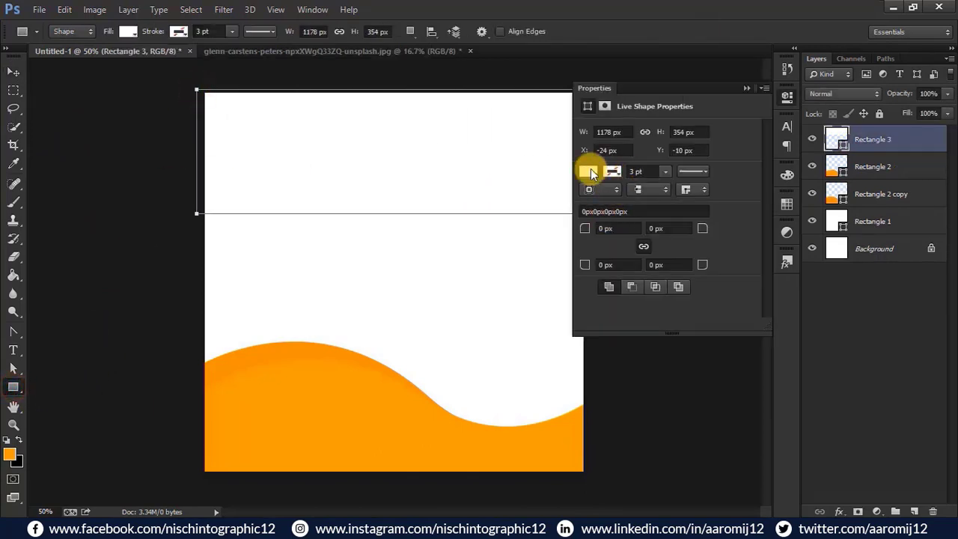
pyautogui.click(589, 171)
pyautogui.click(592, 238)
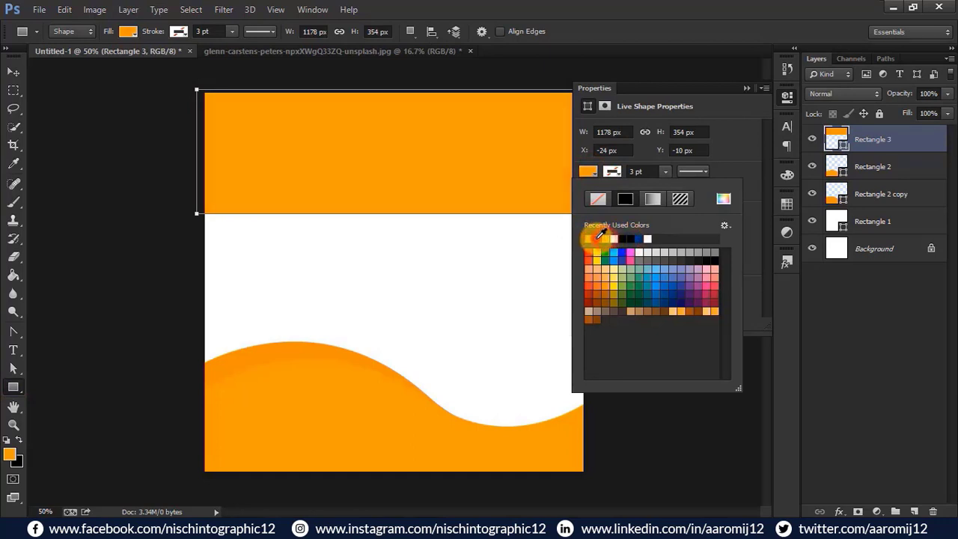
pyautogui.click(718, 196)
pyautogui.click(374, 408)
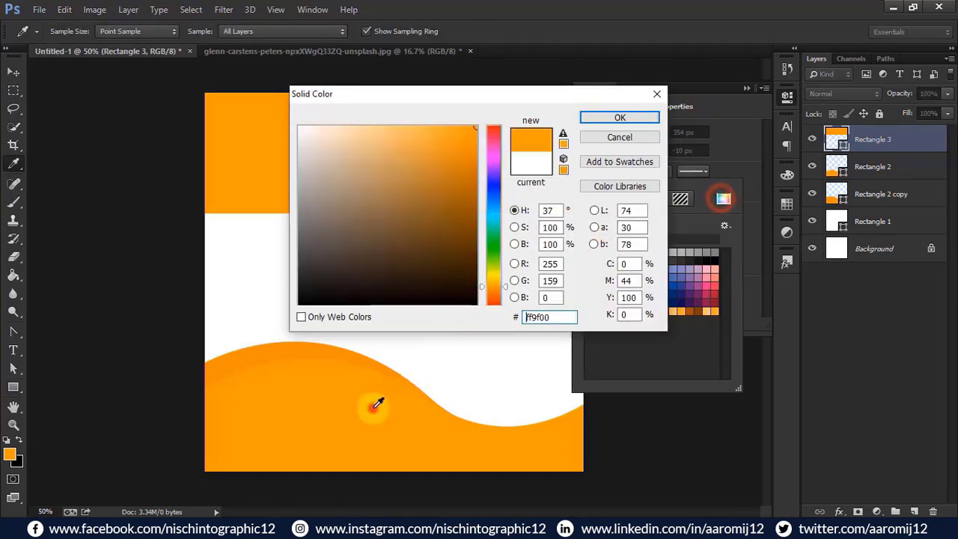
pyautogui.click(633, 117)
pyautogui.click(746, 87)
pyautogui.click(12, 71)
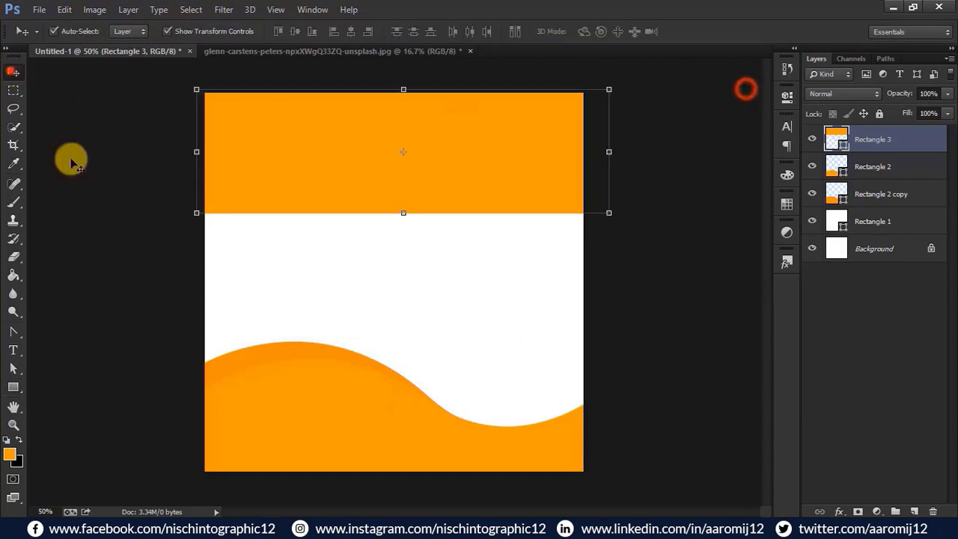
pyautogui.click(94, 206)
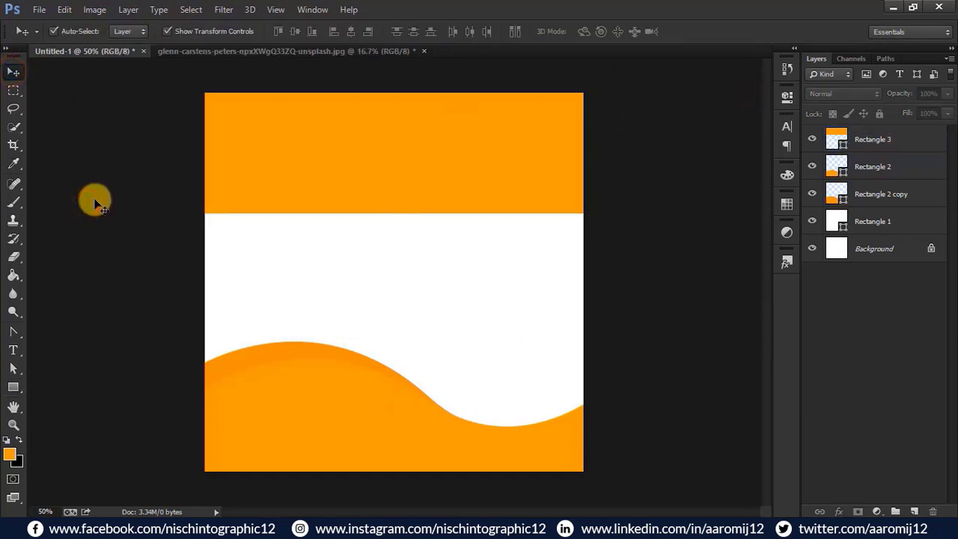
# Extend the upper orange rectangle's lower edge to make it about 390 px high.
pyautogui.click(367, 205)
pyautogui.moveTo(405, 216); pyautogui.dragTo(403, 225)
pyautogui.click(705, 31)
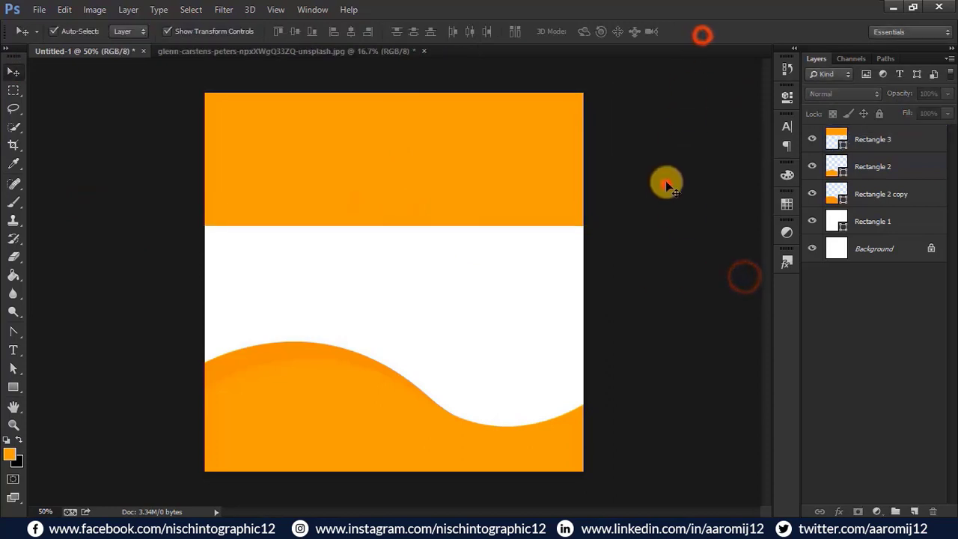
# Draw a white circle about 480 px in diameter over the wave's crest with the Ellipse tool.
pyautogui.rightClick(13, 387)
pyautogui.click(54, 409)
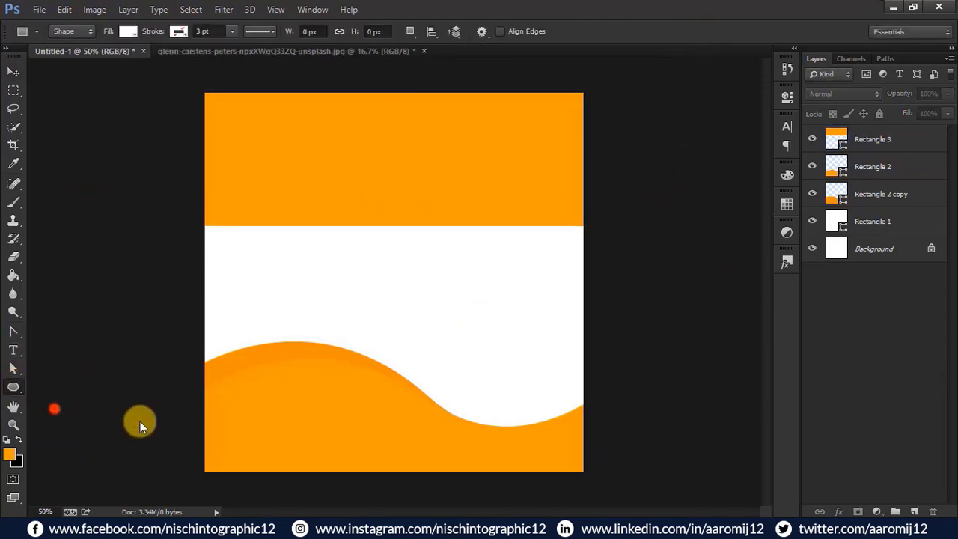
pyautogui.moveTo(187, 339); pyautogui.dragTo(451, 408)
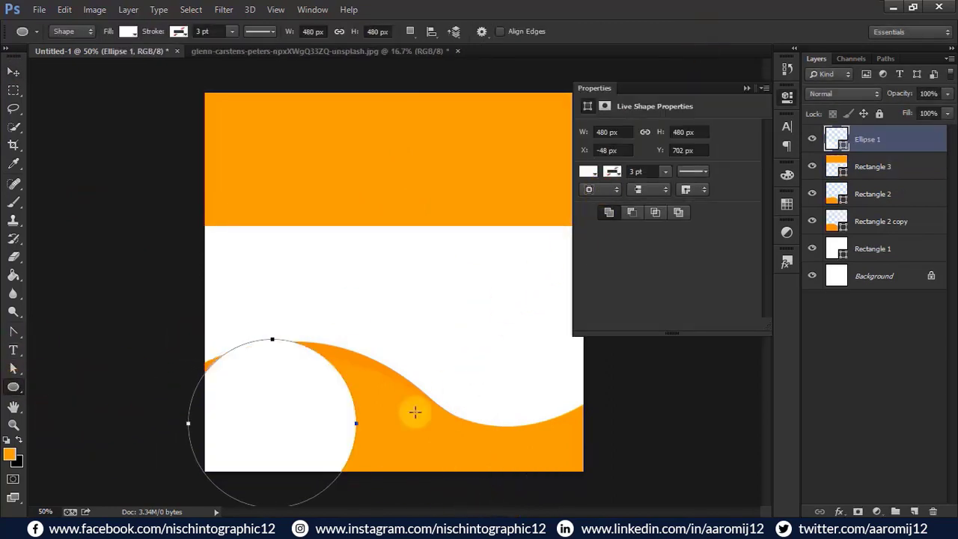
pyautogui.click(748, 89)
pyautogui.hotkey('ctrl', 't')
pyautogui.moveTo(355, 424); pyautogui.dragTo(391, 438)
pyautogui.click(684, 31)
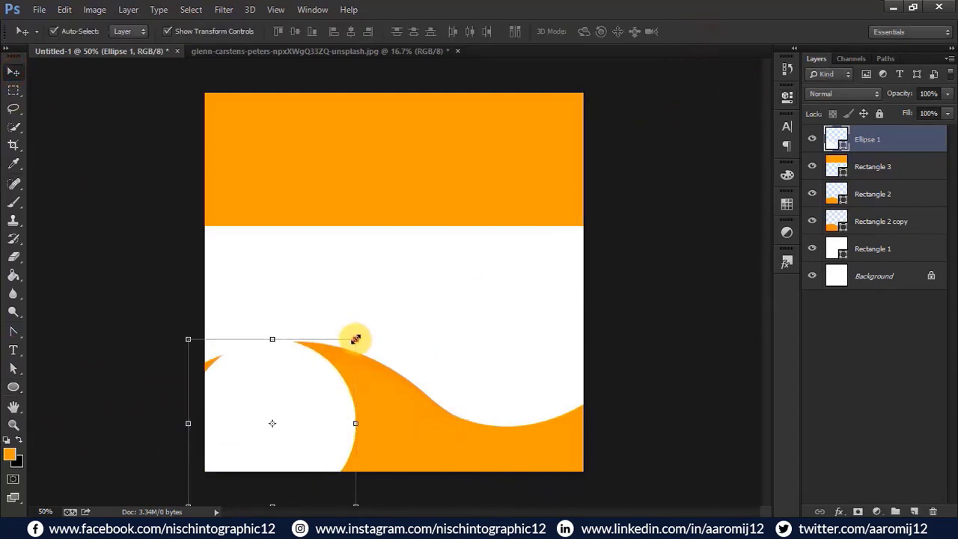
# Enlarge the white circle proportionally to about 1090 px in diameter, matching its arc to the wave's crest.
pyautogui.moveTo(352, 337); pyautogui.dragTo(278, 412)
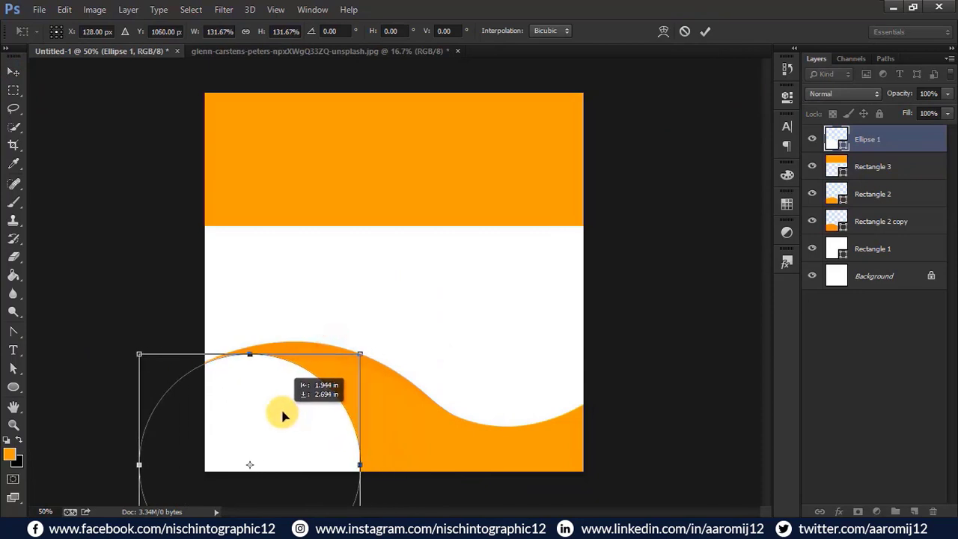
pyautogui.moveTo(361, 354); pyautogui.dragTo(455, 258)
pyautogui.moveTo(336, 316); pyautogui.dragTo(321, 396)
pyautogui.moveTo(425, 347); pyautogui.dragTo(472, 301)
pyautogui.moveTo(328, 336); pyautogui.dragTo(322, 387)
pyautogui.moveTo(468, 345); pyautogui.dragTo(478, 338)
pyautogui.moveTo(346, 373); pyautogui.dragTo(342, 383)
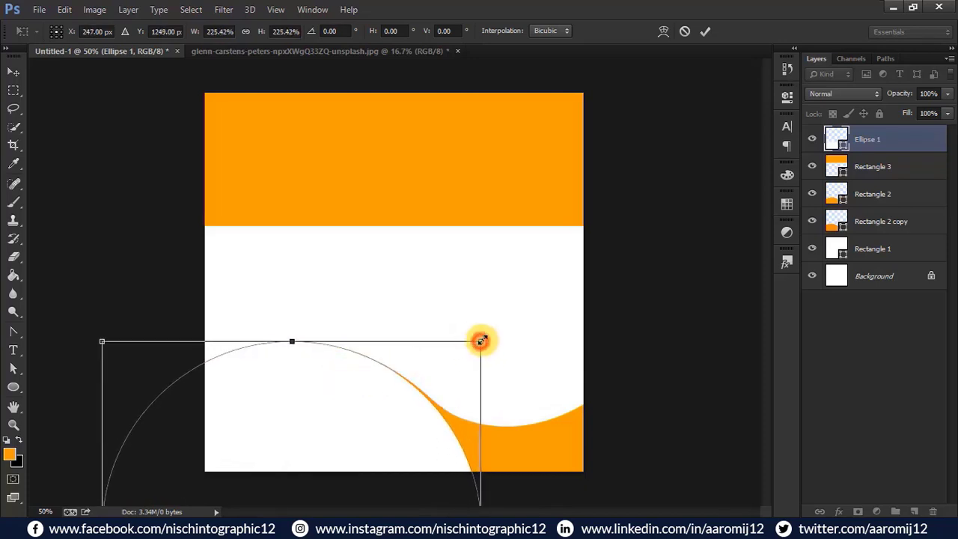
pyautogui.moveTo(481, 340); pyautogui.dragTo(485, 337)
pyautogui.moveTo(327, 380); pyautogui.dragTo(327, 384)
pyautogui.click(705, 30)
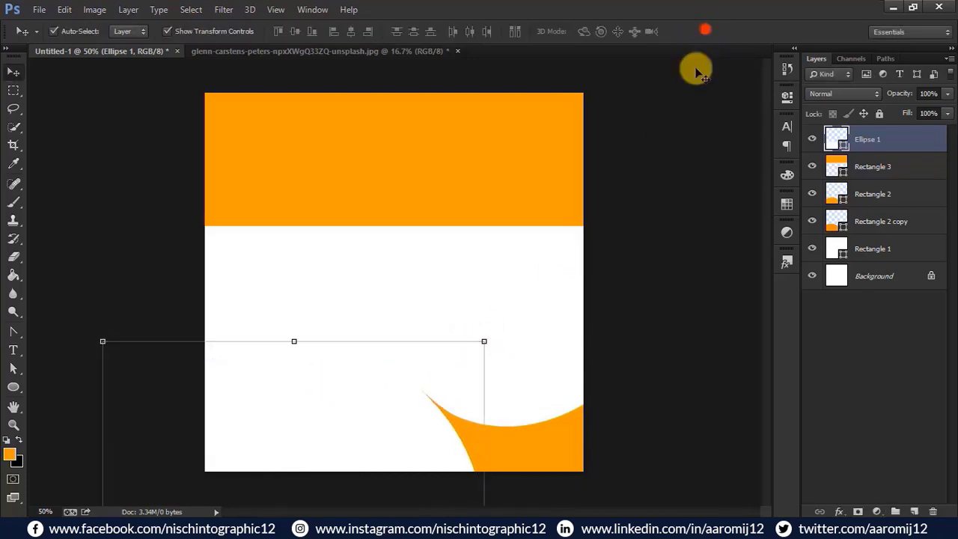
# Move the large circle up over the middle of the canvas and fill it with blue.
pyautogui.moveTo(392, 406); pyautogui.dragTo(421, 327)
pyautogui.click(14, 387)
pyautogui.click(128, 31)
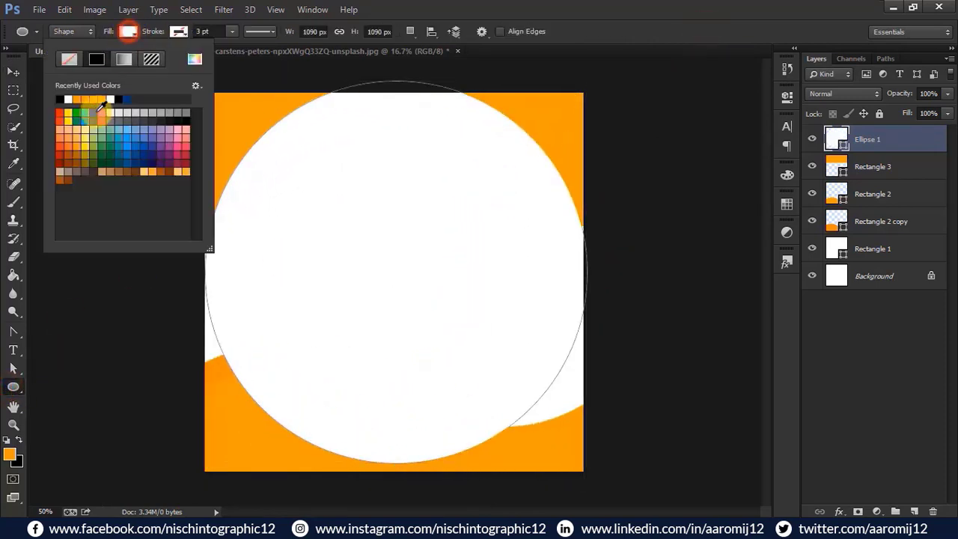
pyautogui.click(94, 112)
pyautogui.click(13, 72)
pyautogui.click(101, 180)
# Position the blue circle with its top on the canvas's upper edge and its right side slightly past the canvas.
pyautogui.moveTo(447, 222); pyautogui.dragTo(464, 240)
pyautogui.press('Right')
pyautogui.press('Right')
pyautogui.press('Right')
pyautogui.press('Right')
pyautogui.press('Right')
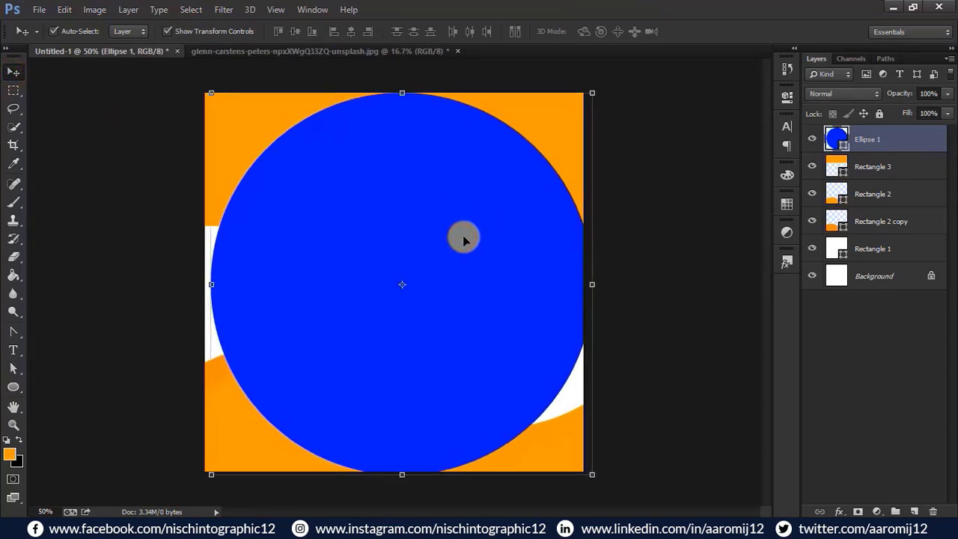
pyautogui.click(686, 224)
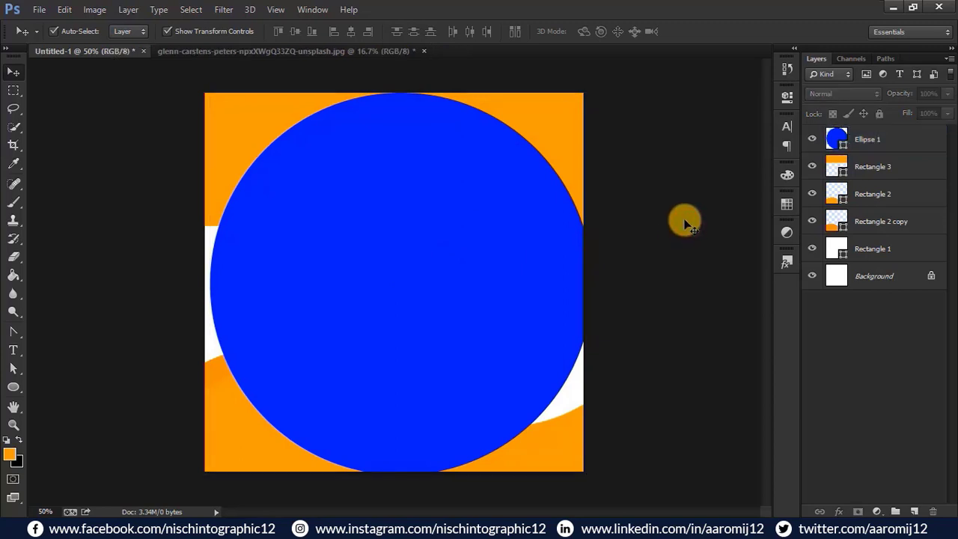
# Remove the blue fill from the circle so that only its path remains.
pyautogui.click(414, 247)
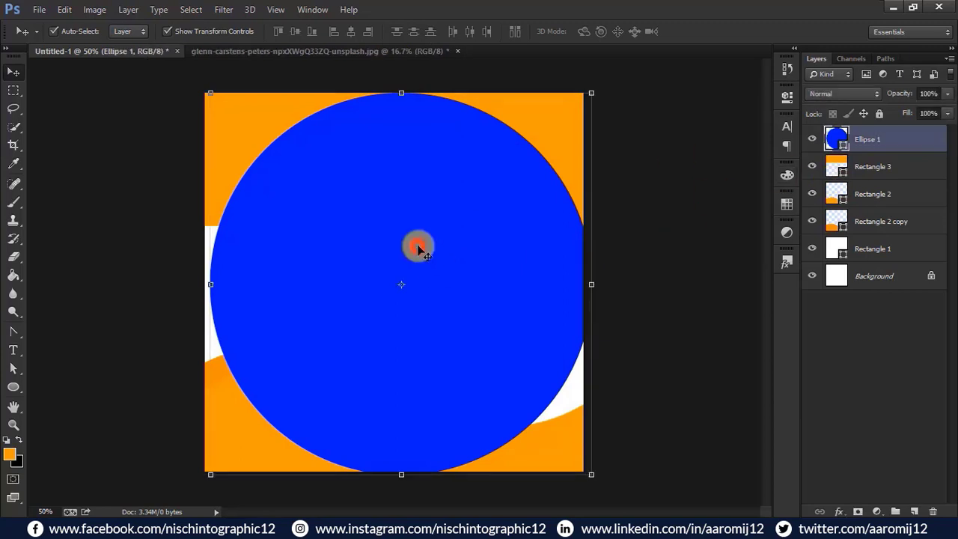
pyautogui.click(13, 387)
pyautogui.click(128, 32)
pyautogui.click(69, 60)
pyautogui.click(178, 33)
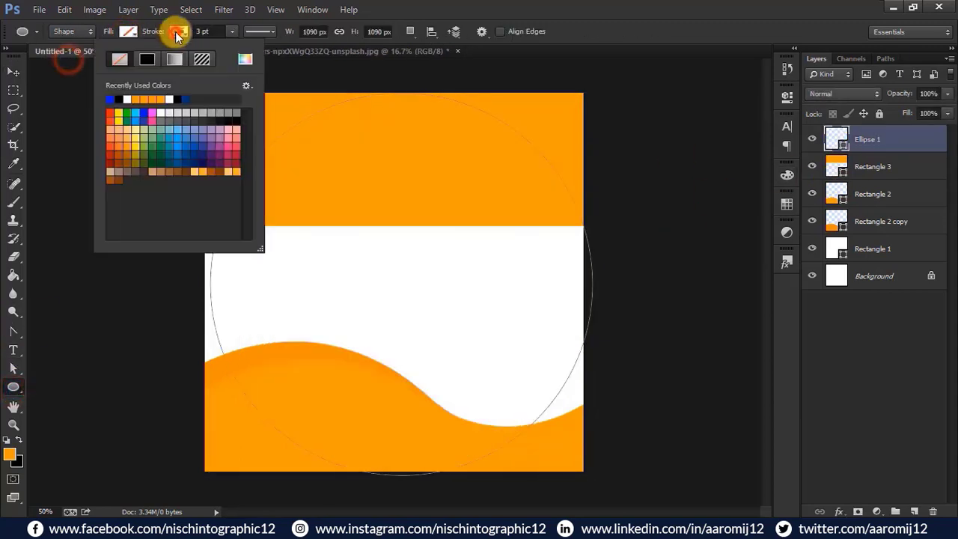
pyautogui.click(477, 6)
# Turn the circle's path into a selection and rasterize the upper orange rectangle's layer, Rectangle 3.
pyautogui.hotkey('ctrl', 'Return')
pyautogui.rightClick(879, 166)
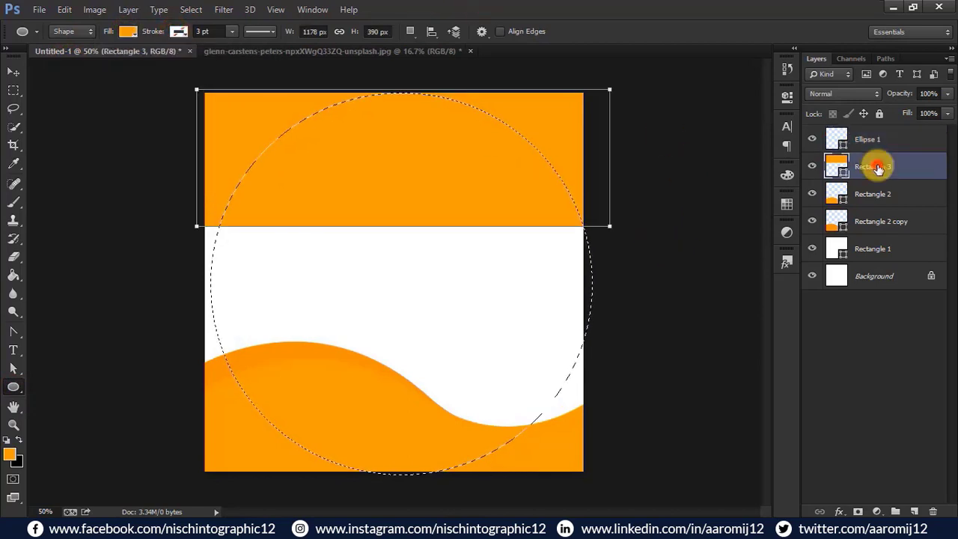
pyautogui.click(639, 199)
# Erase the upper orange rectangle inside the circular selection, enlarging the Eraser to 250 px, and clear the selection.
pyautogui.click(14, 257)
pyautogui.moveTo(321, 211)
pyautogui.mouseDown()
pyautogui.moveTo(332, 240)
pyautogui.moveTo(422, 182)
pyautogui.mouseUp()
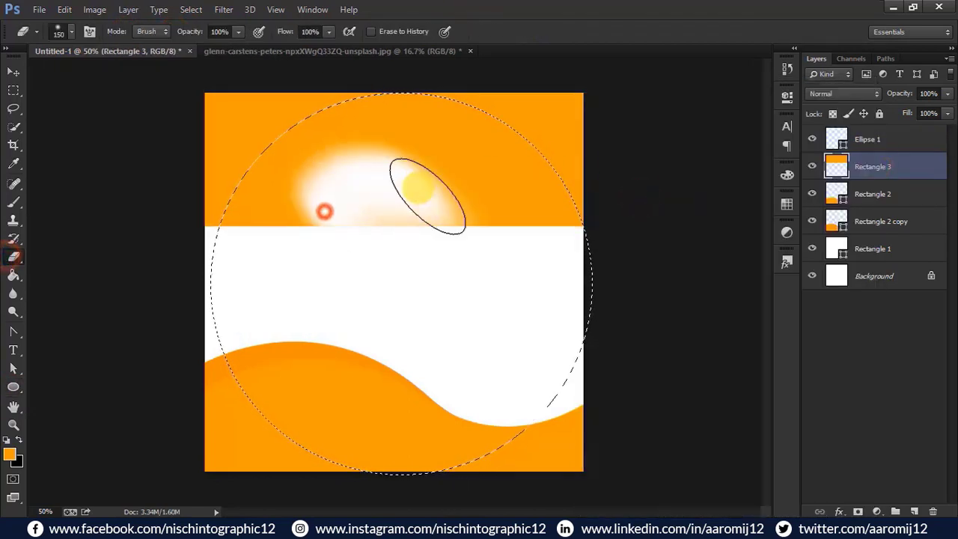
pyautogui.click(57, 32)
pyautogui.click(51, 140)
pyautogui.click(359, 160)
pyautogui.moveTo(359, 160)
pyautogui.mouseDown()
pyautogui.moveTo(428, 148)
pyautogui.moveTo(434, 124)
pyautogui.moveTo(382, 135)
pyautogui.moveTo(416, 129)
pyautogui.moveTo(591, 262)
pyautogui.moveTo(388, 201)
pyautogui.moveTo(297, 135)
pyautogui.moveTo(305, 111)
pyautogui.moveTo(382, 116)
pyautogui.mouseUp()
pyautogui.press(']')
pyautogui.press(']')
pyautogui.press(']')
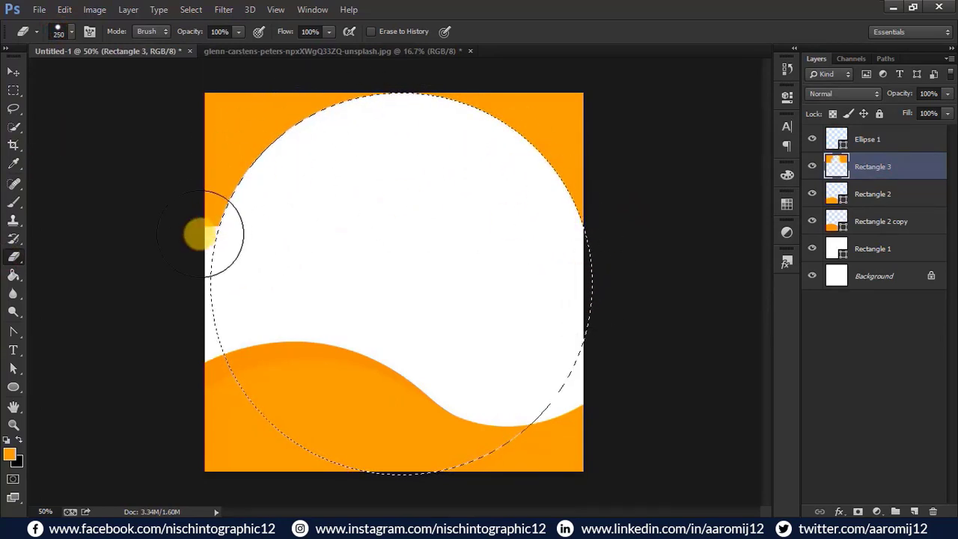
pyautogui.click(14, 71)
pyautogui.click(92, 213)
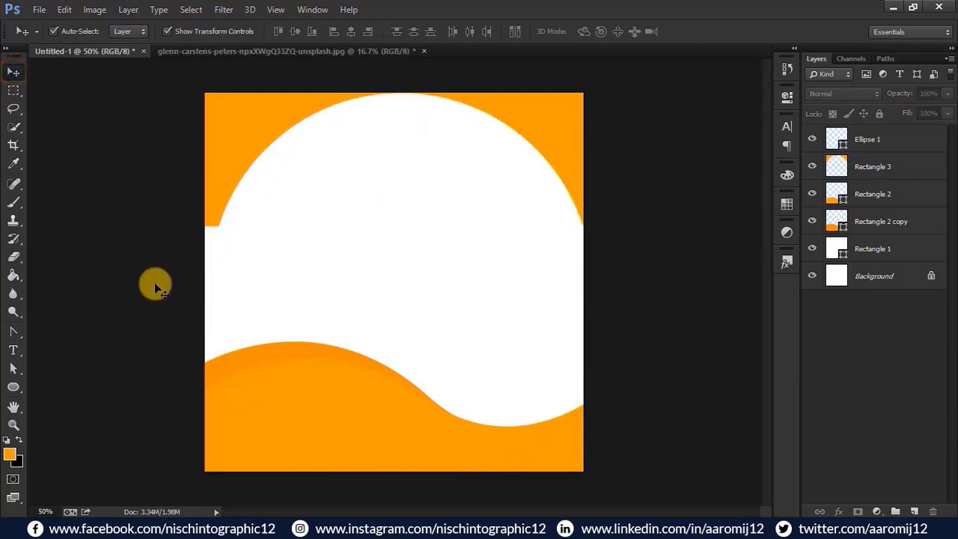
# Delete the Ellipse 1 layer that served as the cutting guide.
pyautogui.click(868, 140)
pyautogui.click(934, 512)
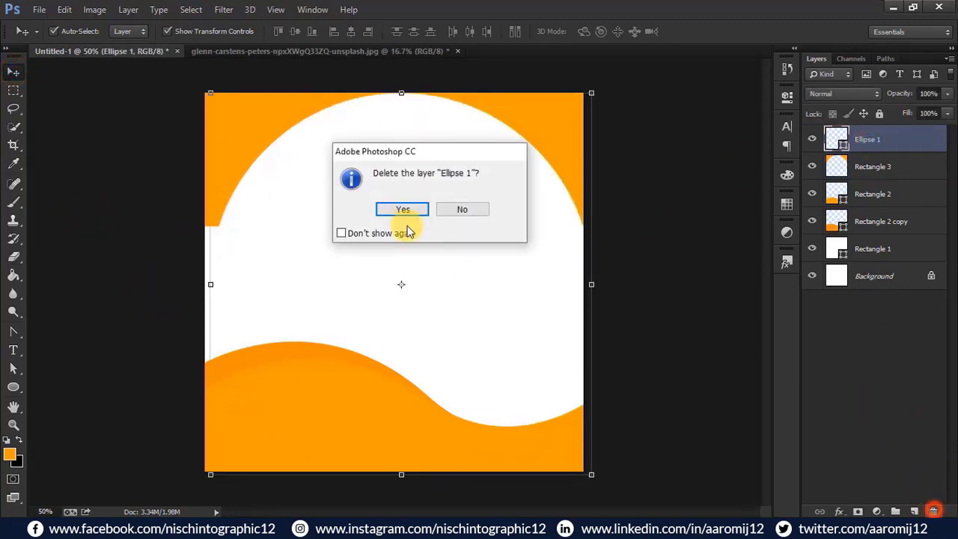
pyautogui.click(401, 208)
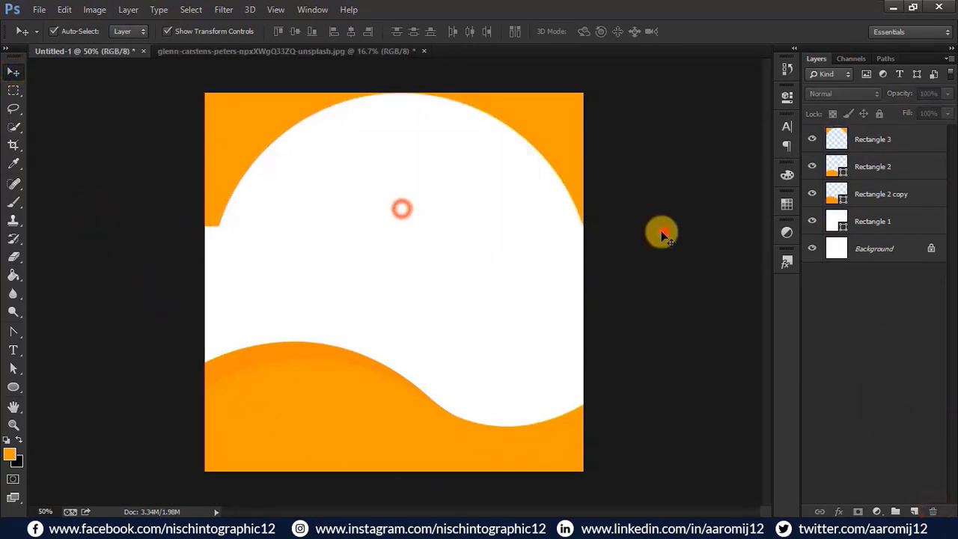
# Erase the orange remnant in the canvas's upper-left corner from Rectangle 3, keeping the curved upper-right corner.
pyautogui.click(13, 256)
pyautogui.click(838, 140)
pyautogui.moveTo(216, 207)
pyautogui.mouseDown()
pyautogui.moveTo(231, 116)
pyautogui.moveTo(350, 95)
pyautogui.mouseUp()
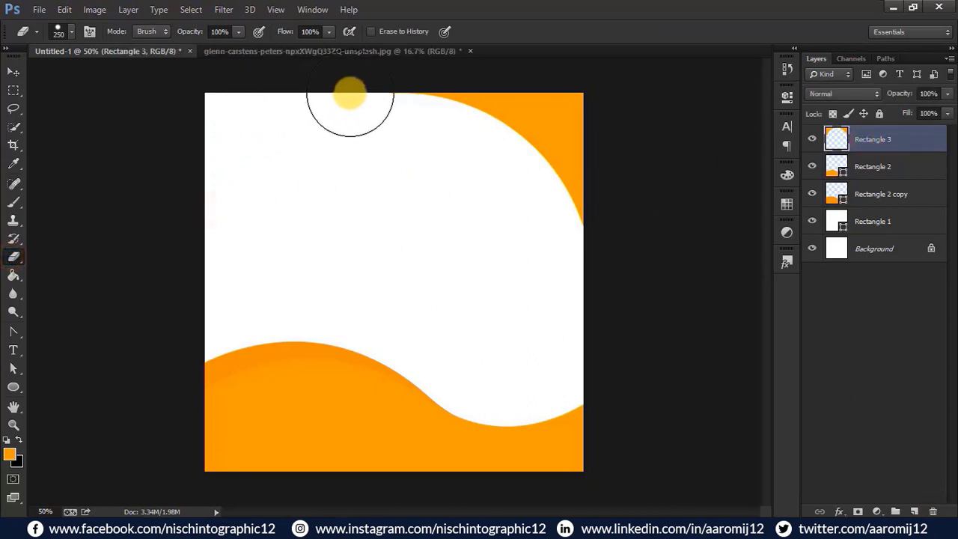
pyautogui.click(13, 71)
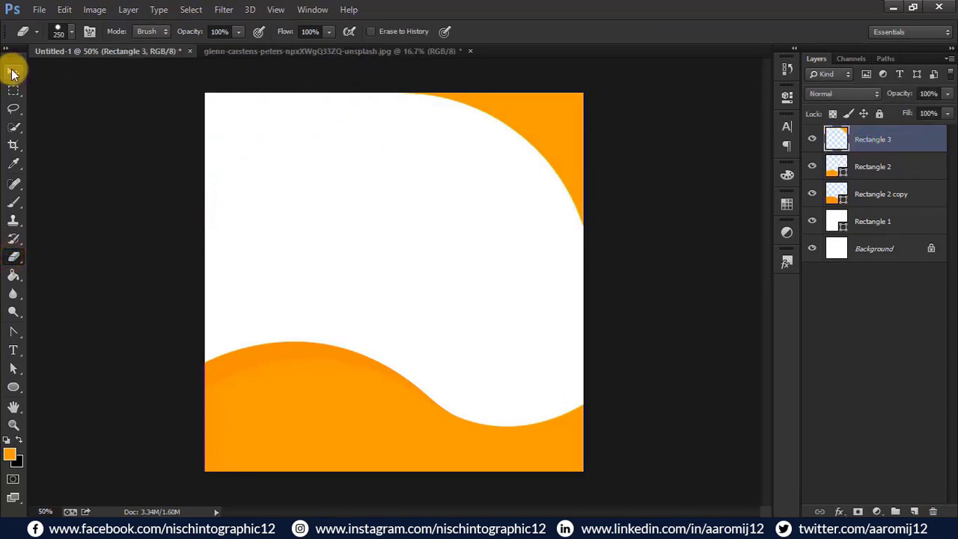
pyautogui.click(96, 186)
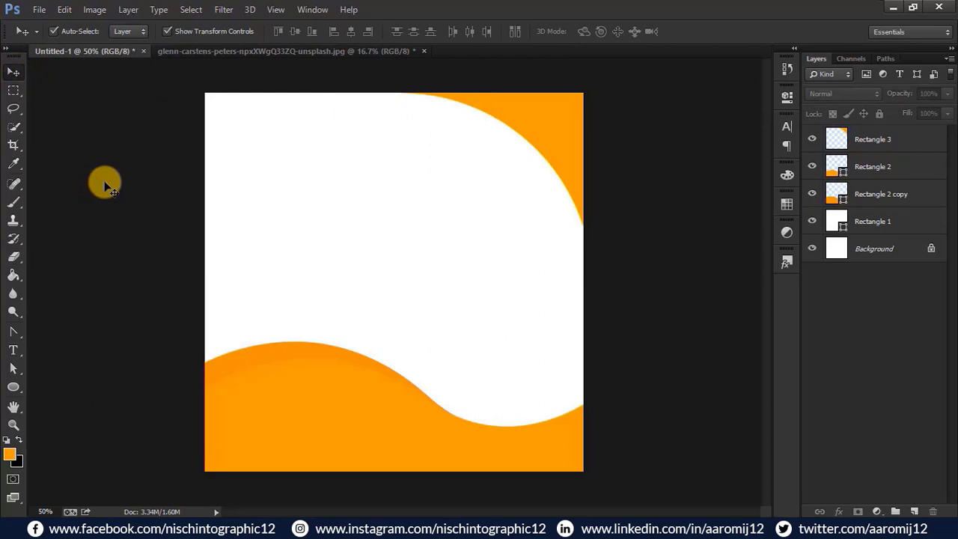
# Create a 700 px circle over the middle of the canvas with the Ellipse tool and fill it with orange.
pyautogui.click(14, 387)
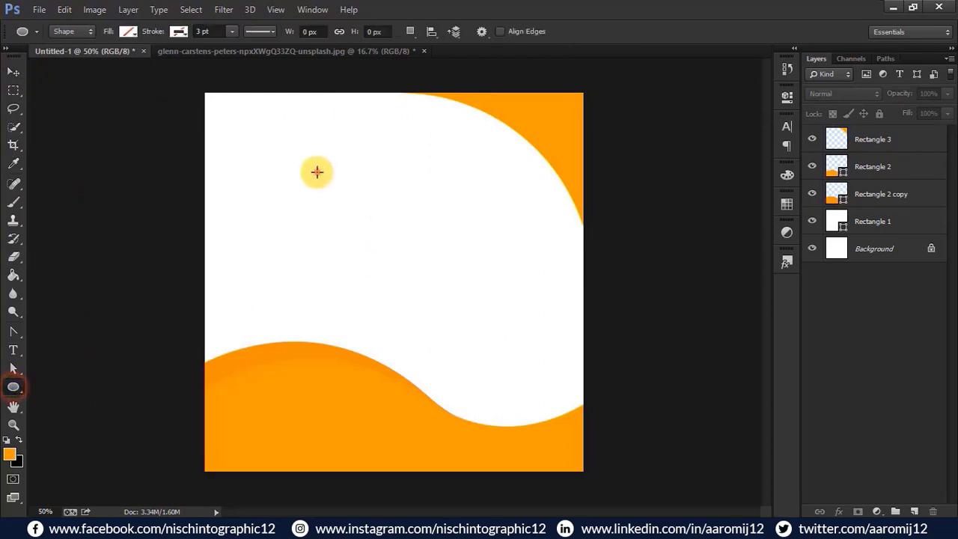
pyautogui.moveTo(317, 173); pyautogui.dragTo(621, 418)
pyautogui.click(587, 174)
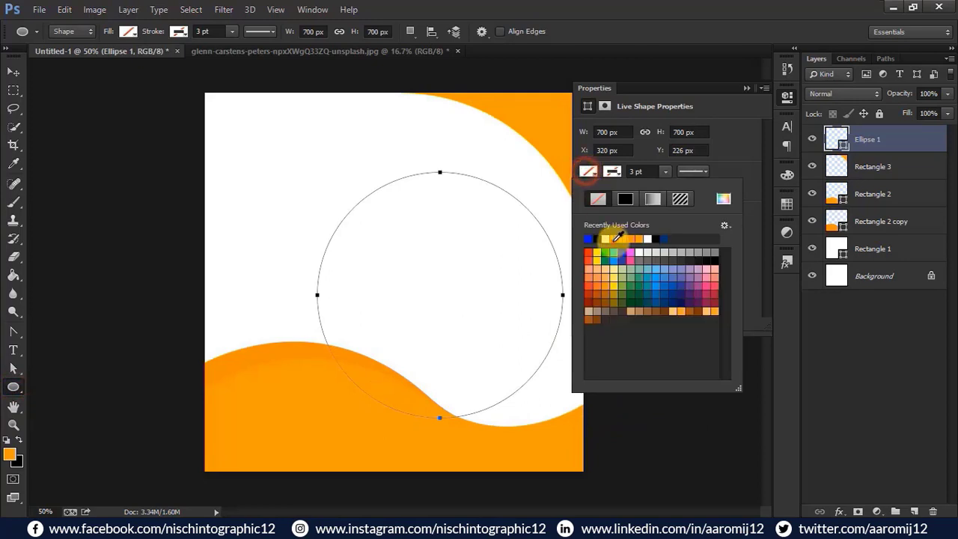
pyautogui.click(613, 239)
pyautogui.click(745, 89)
pyautogui.click(99, 221)
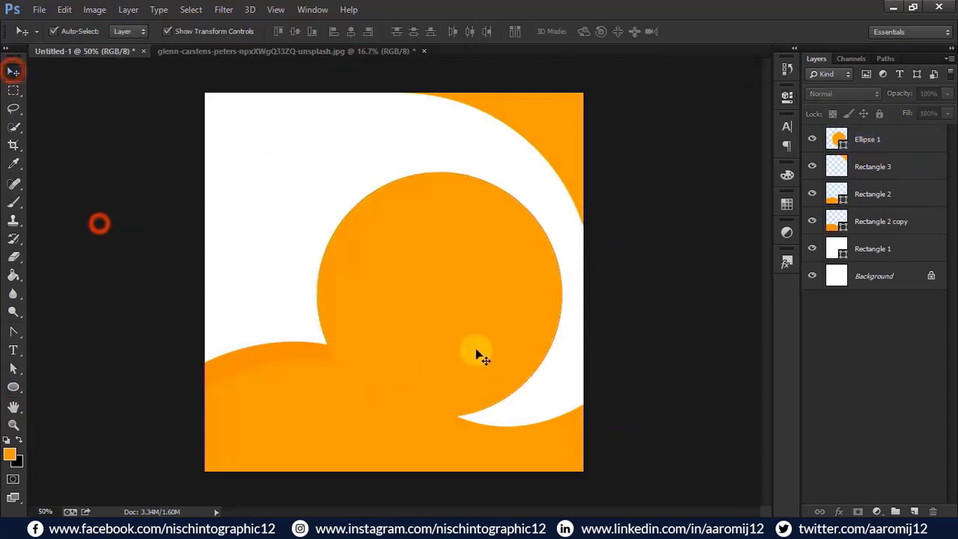
# Move the orange circle so it runs past the canvas's right edge, and undo the trial resize.
pyautogui.moveTo(474, 349); pyautogui.dragTo(559, 352)
pyautogui.click(668, 358)
pyautogui.moveTo(404, 283); pyautogui.dragTo(381, 285)
pyautogui.click(705, 31)
pyautogui.hotkey('ctrl', 'z')
pyautogui.click(698, 275)
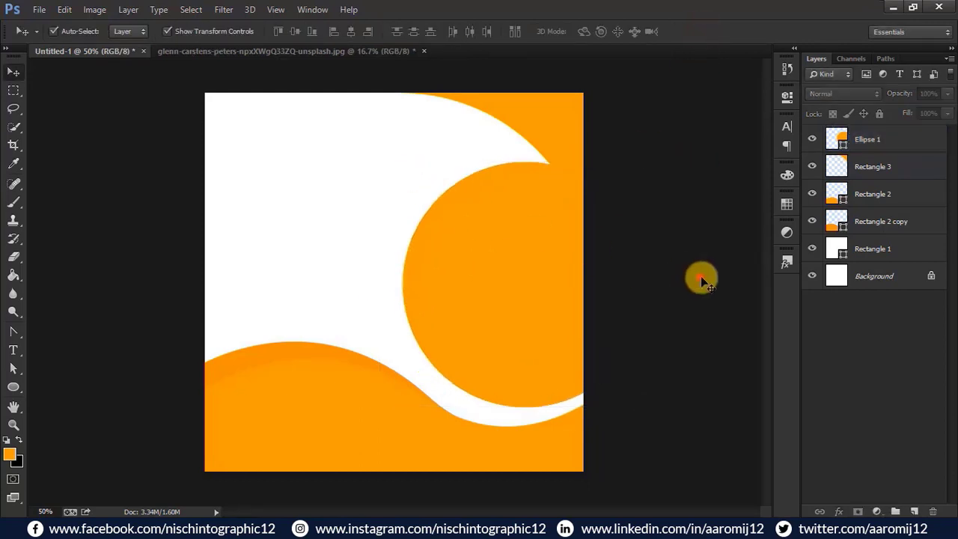
# Enlarge the orange circle slightly from its upper-left corner and shift it a little between the upper corner shape and the waves.
pyautogui.click(533, 316)
pyautogui.moveTo(403, 161); pyautogui.dragTo(376, 147)
pyautogui.press('Return')
pyautogui.click(697, 235)
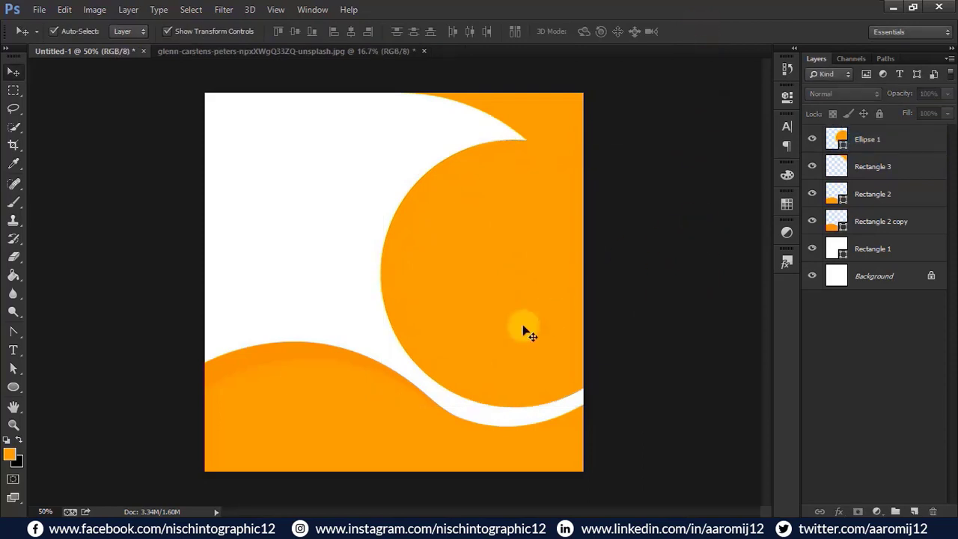
pyautogui.moveTo(524, 331); pyautogui.dragTo(523, 321)
pyautogui.click(724, 332)
pyautogui.click(509, 442)
pyautogui.click(654, 357)
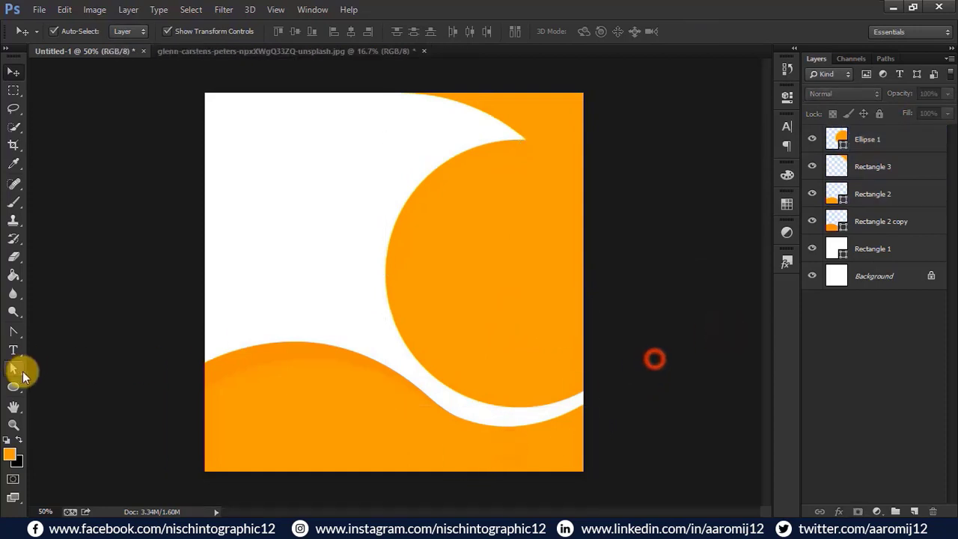
# Adjust the direction handles of the front wave's middle anchor point, Rectangle 2, to reshape its curve.
pyautogui.click(14, 369)
pyautogui.click(412, 433)
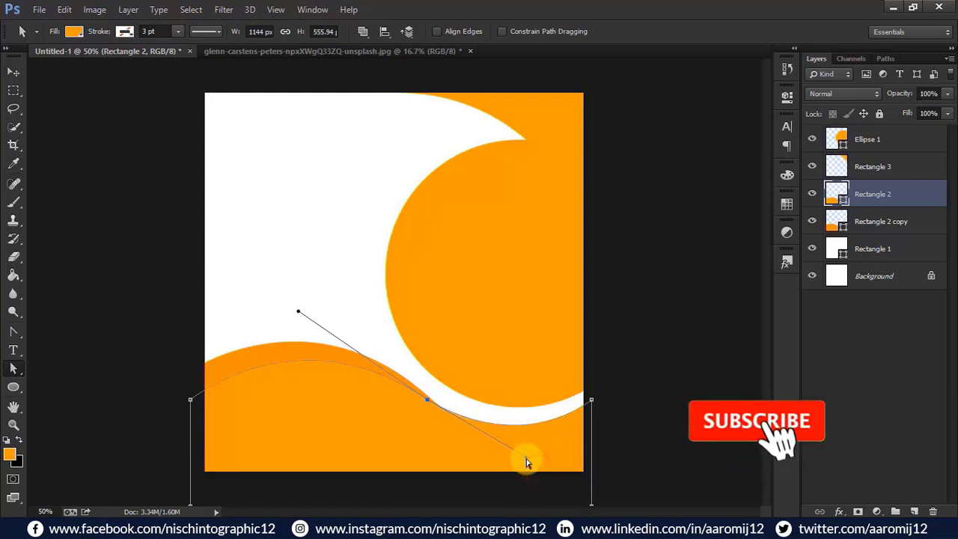
pyautogui.click(13, 69)
pyautogui.click(108, 212)
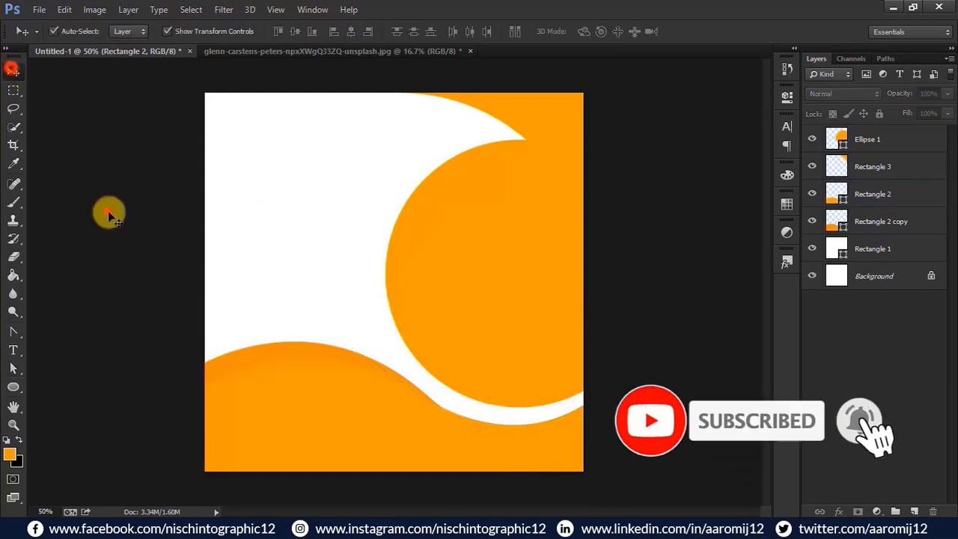
# Scale the orange circle to 102.75% and nudge it to X 869 px, Y 522 px.
pyautogui.click(471, 292)
pyautogui.moveTo(386, 408)
pyautogui.mouseDown()
pyautogui.moveTo(379, 399)
pyautogui.moveTo(369, 414)
pyautogui.moveTo(378, 414)
pyautogui.mouseUp()
pyautogui.moveTo(520, 381); pyautogui.dragTo(514, 383)
pyautogui.press('Down')
pyautogui.press('Down')
pyautogui.press('Down')
pyautogui.press('Down')
pyautogui.press('Down')
pyautogui.press('Down')
pyautogui.press('Down')
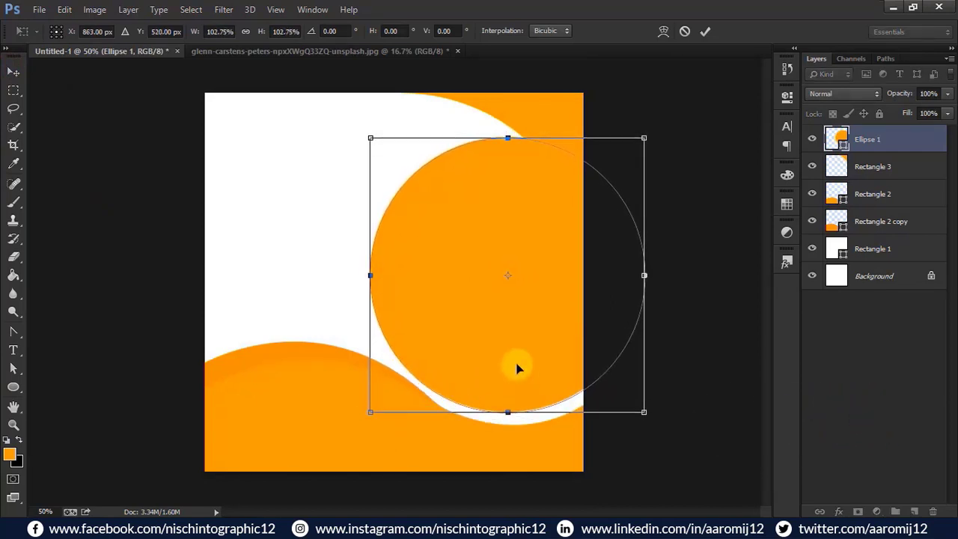
pyautogui.press('Right')
pyautogui.press('Right')
pyautogui.press('Right')
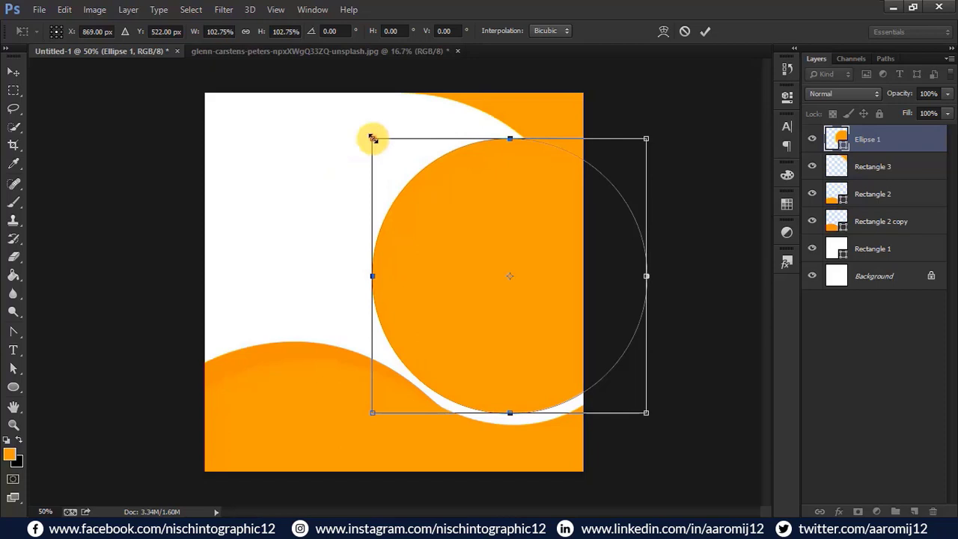
# Scale the orange circle down to 85.71% and nudge it toward the canvas's right edge.
pyautogui.moveTo(372, 138); pyautogui.dragTo(378, 143)
pyautogui.moveTo(509, 344); pyautogui.dragTo(509, 336)
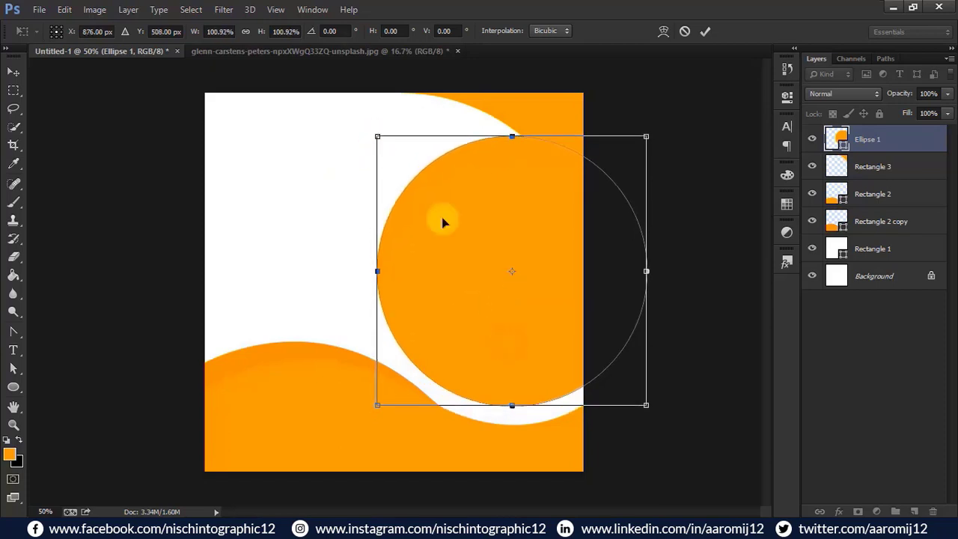
pyautogui.moveTo(378, 137); pyautogui.dragTo(417, 178)
pyautogui.moveTo(486, 321); pyautogui.dragTo(466, 321)
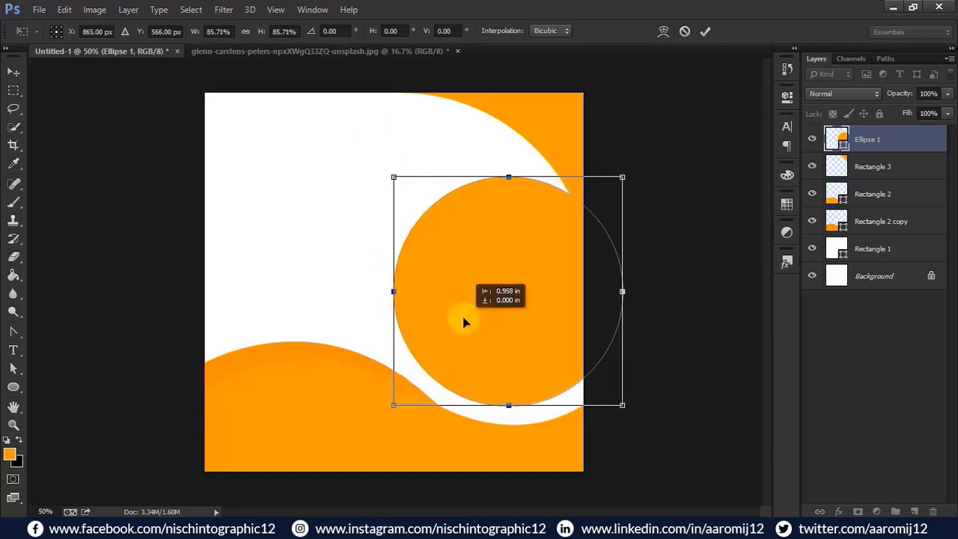
pyautogui.press('Right')
pyautogui.press('Right')
pyautogui.press('Right')
pyautogui.press('Right')
pyautogui.press('Right')
pyautogui.press('Right')
pyautogui.press('Right')
pyautogui.press('Right')
pyautogui.press('Right')
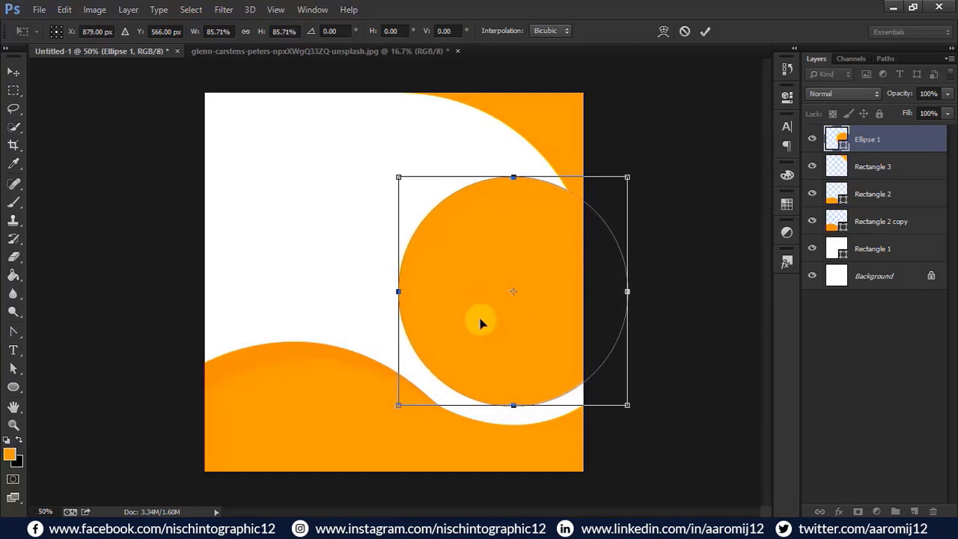
# Scale the orange circle to 91.74% and nudge it to X 878 px, Y 547 px.
pyautogui.moveTo(403, 177); pyautogui.dragTo(387, 161)
pyautogui.press('Right')
pyautogui.press('Right')
pyautogui.press('Right')
pyautogui.press('Right')
pyautogui.press('Right')
pyautogui.press('Right')
pyautogui.press('Right')
pyautogui.press('Right')
pyautogui.press('Right')
pyautogui.press('Right')
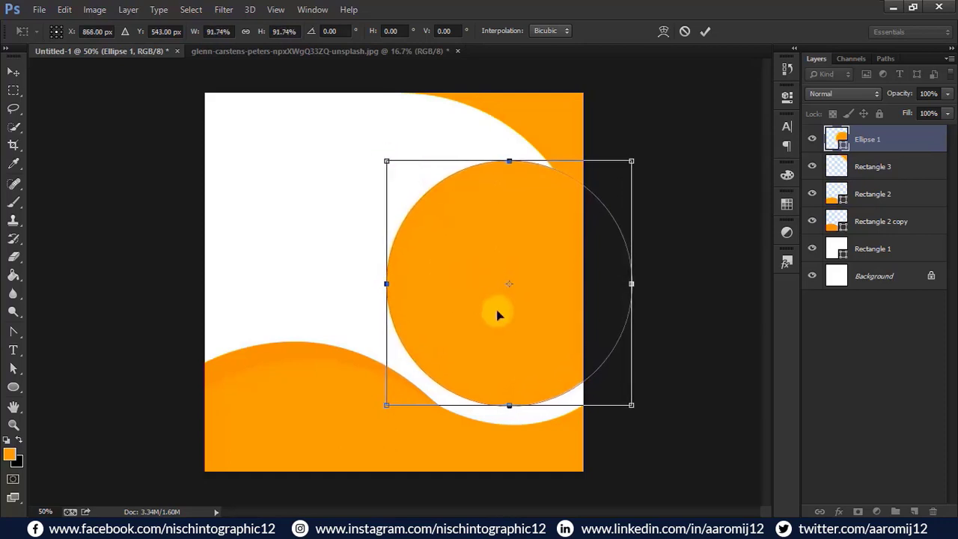
pyautogui.press('Down')
pyautogui.press('Down')
pyautogui.press('Right')
pyautogui.press('Right')
pyautogui.press('Right')
pyautogui.press('Right')
pyautogui.press('Right')
pyautogui.press('Right')
pyautogui.press('Right')
pyautogui.press('Right')
pyautogui.press('Right')
pyautogui.press('Right')
pyautogui.press('Right')
pyautogui.press('Right')
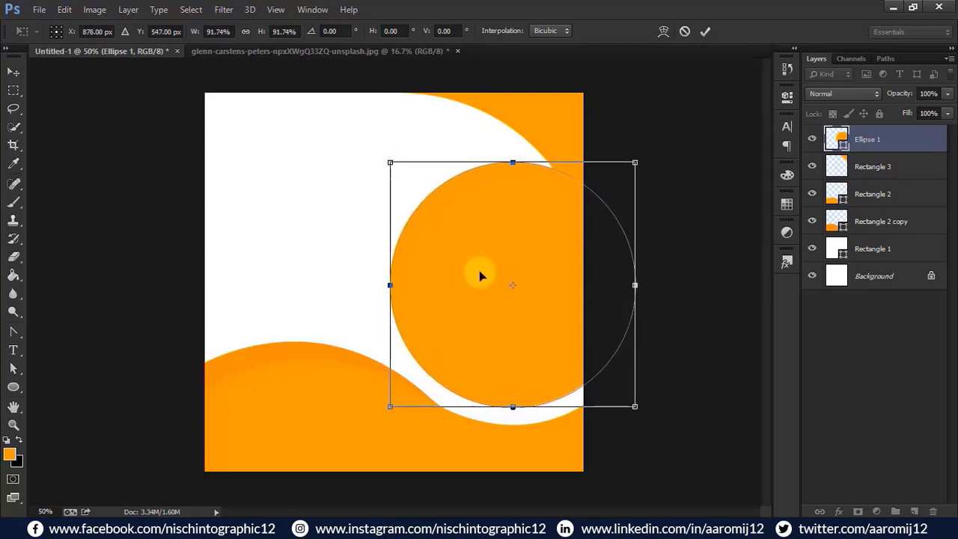
# Scale the orange circle to 96.85%, nudge it to X 878.50 px, Y 529.50 px, and apply the transform.
pyautogui.moveTo(390, 162); pyautogui.dragTo(377, 149)
pyautogui.press('Right')
pyautogui.press('Right')
pyautogui.press('Right')
pyautogui.press('Right')
pyautogui.press('Right')
pyautogui.press('Right')
pyautogui.press('Right')
pyautogui.press('Right')
pyautogui.press('Right')
pyautogui.press('Right')
pyautogui.press('Right')
pyautogui.press('Right')
pyautogui.press('Right')
pyautogui.press('Right')
pyautogui.press('Right')
pyautogui.press('Right')
pyautogui.press('Right')
pyautogui.press('Right')
pyautogui.press('Right')
pyautogui.press('Right')
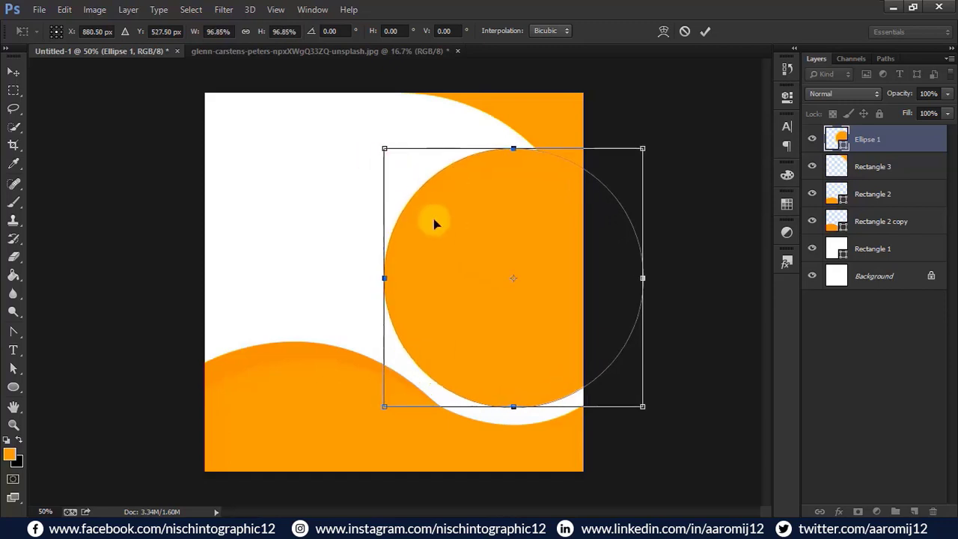
pyautogui.press('Left')
pyautogui.press('Left')
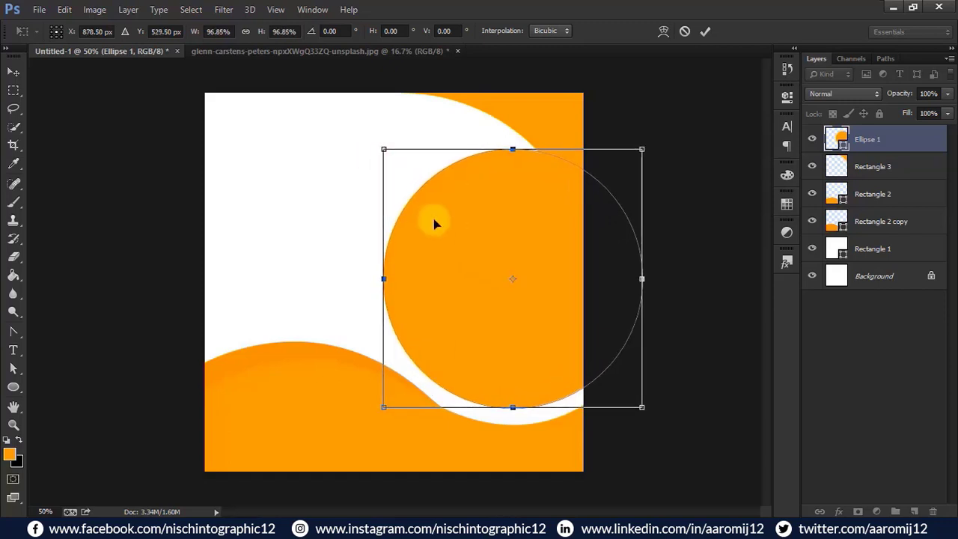
pyautogui.click(705, 31)
pyautogui.click(703, 229)
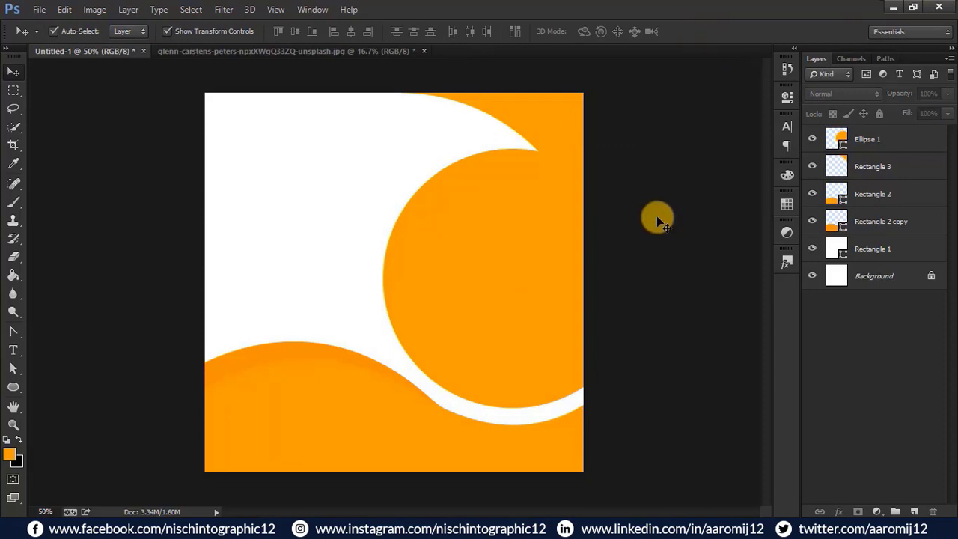
# Duplicate the Ellipse 1 layer and enlarge the lower circle, Ellipse 1, to about 801 px.
pyautogui.click(534, 239)
pyautogui.moveTo(912, 141); pyautogui.dragTo(915, 512)
pyautogui.click(867, 168)
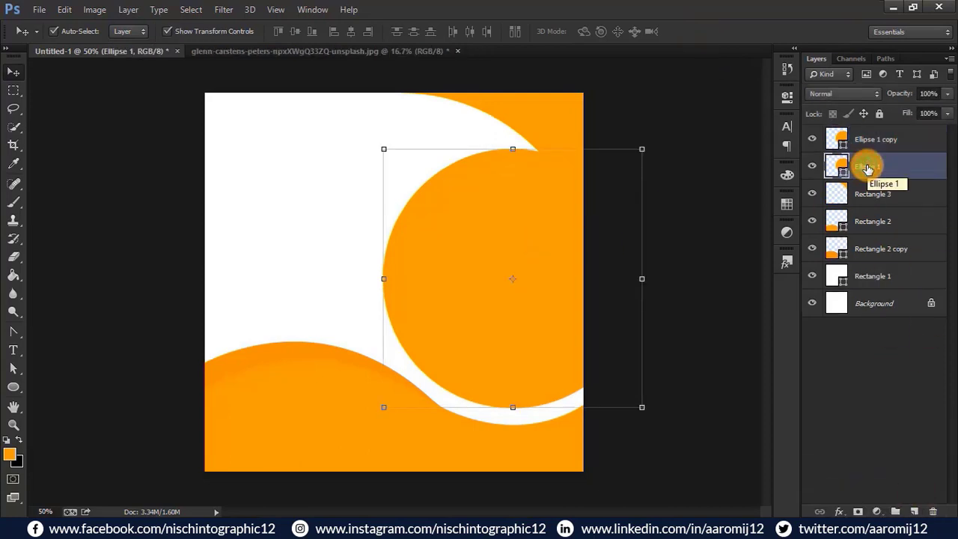
pyautogui.moveTo(642, 150); pyautogui.dragTo(666, 129)
# Change the fill of the lower circle, Ellipse 1, to a slightly darker orange.
pyautogui.click(13, 387)
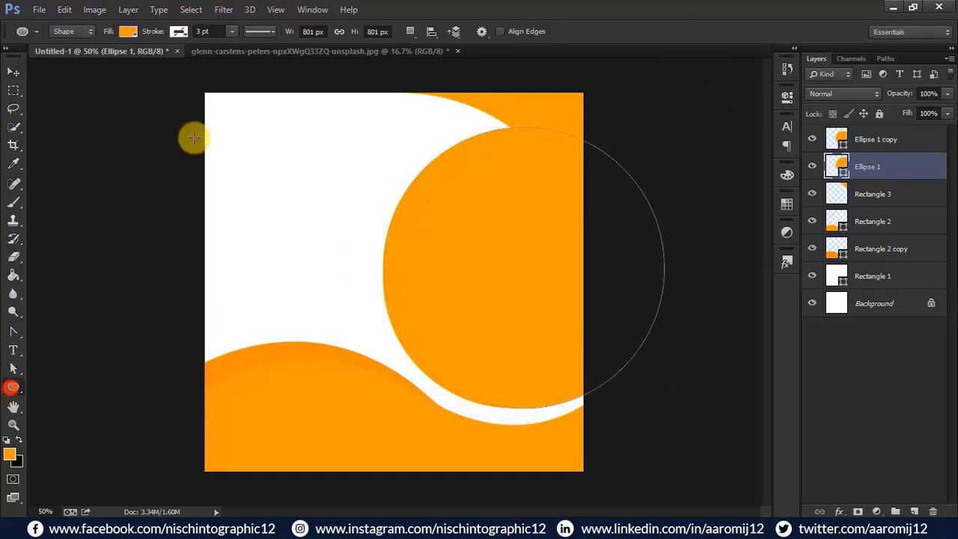
pyautogui.click(124, 30)
pyautogui.click(98, 98)
pyautogui.click(13, 71)
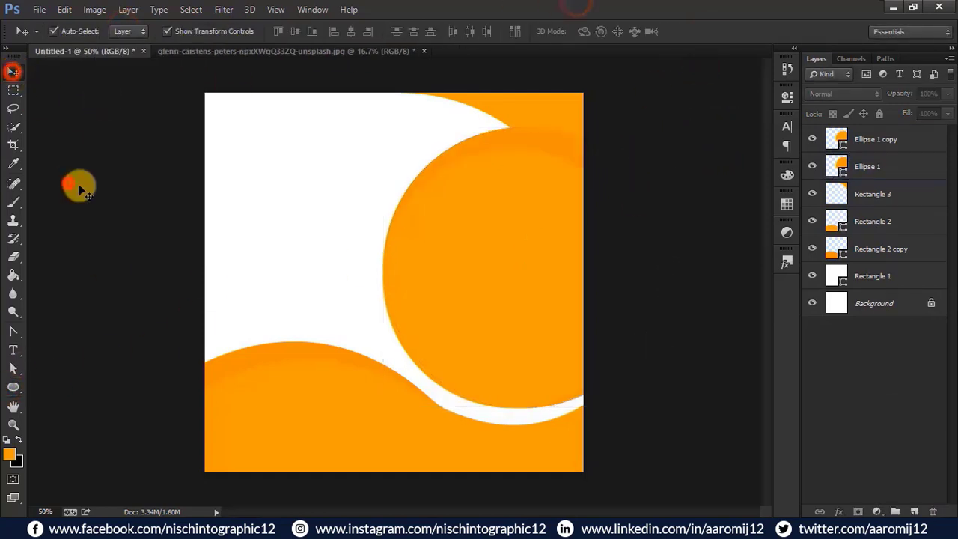
# Scale the darker circle, Ellipse 1, to 98.50%, place it at X 932.50 px, Y 527.50 px, and apply the transform.
pyautogui.moveTo(531, 137); pyautogui.dragTo(533, 149)
pyautogui.hotkey('ctrl', 't')
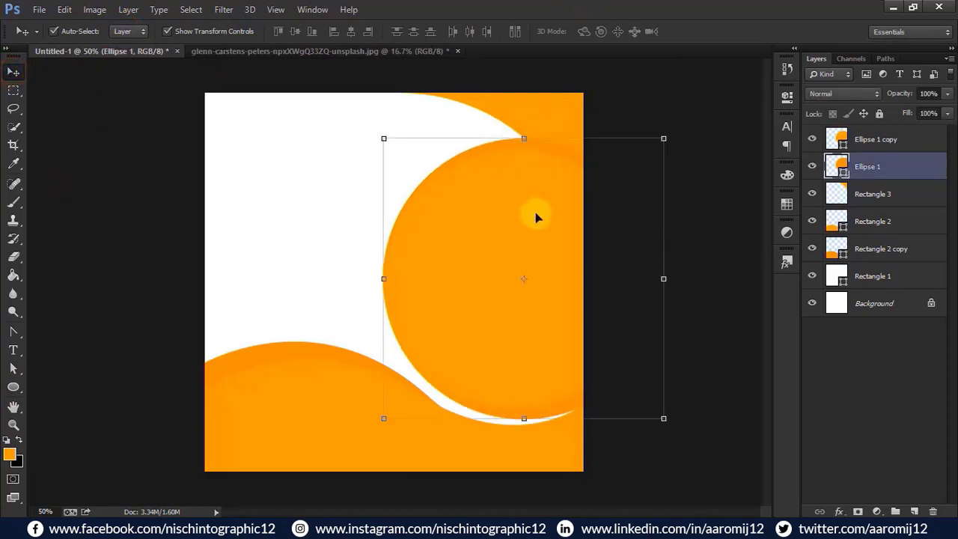
pyautogui.moveTo(665, 418); pyautogui.dragTo(648, 407)
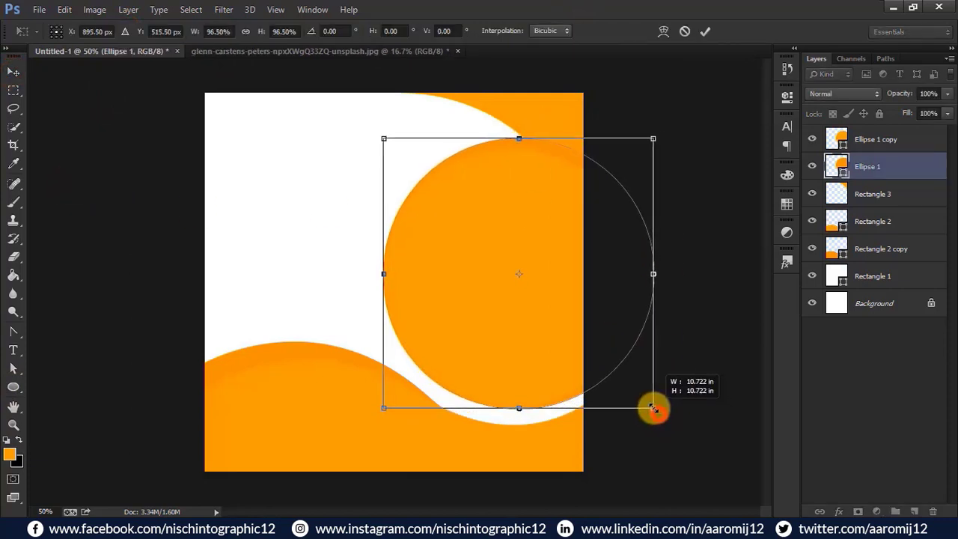
pyautogui.moveTo(548, 232); pyautogui.dragTo(561, 236)
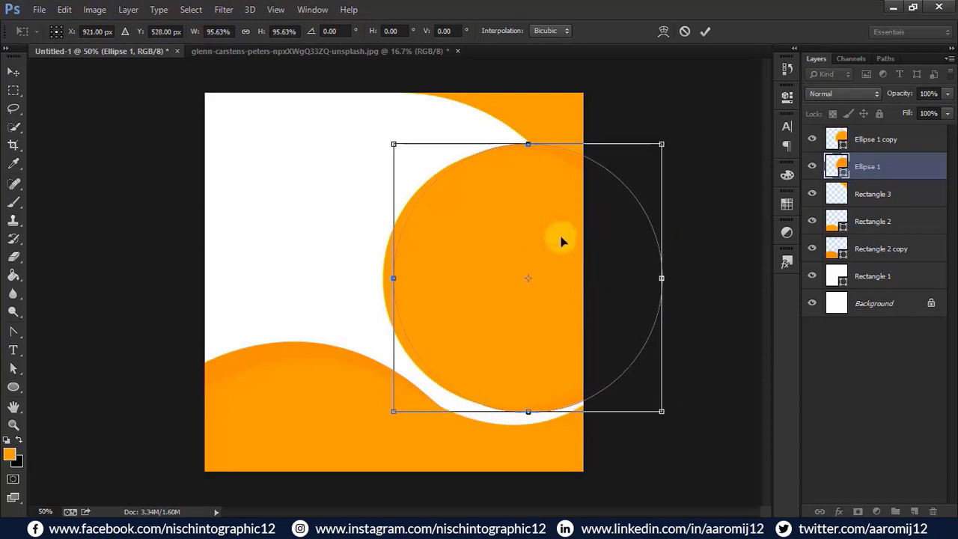
pyautogui.moveTo(662, 144); pyautogui.dragTo(670, 138)
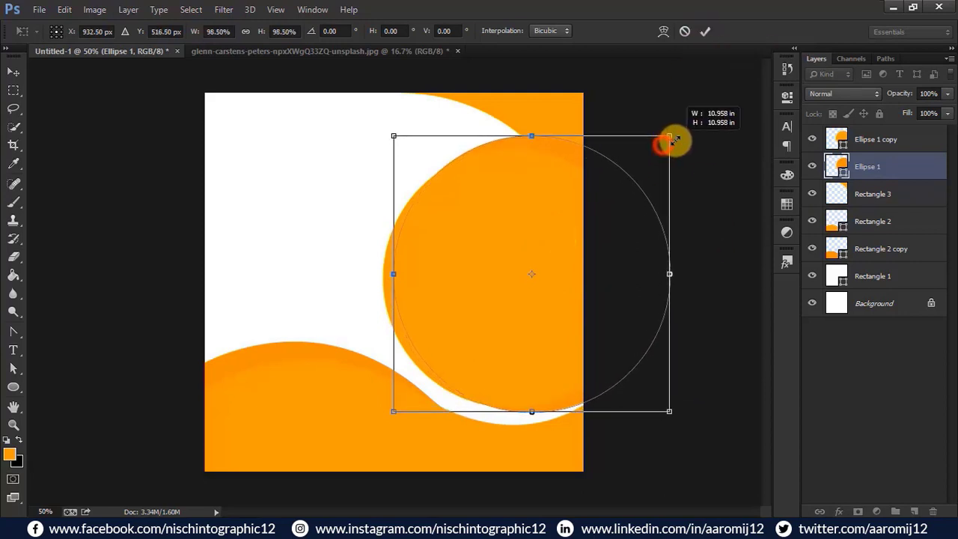
pyautogui.moveTo(552, 272); pyautogui.dragTo(553, 271)
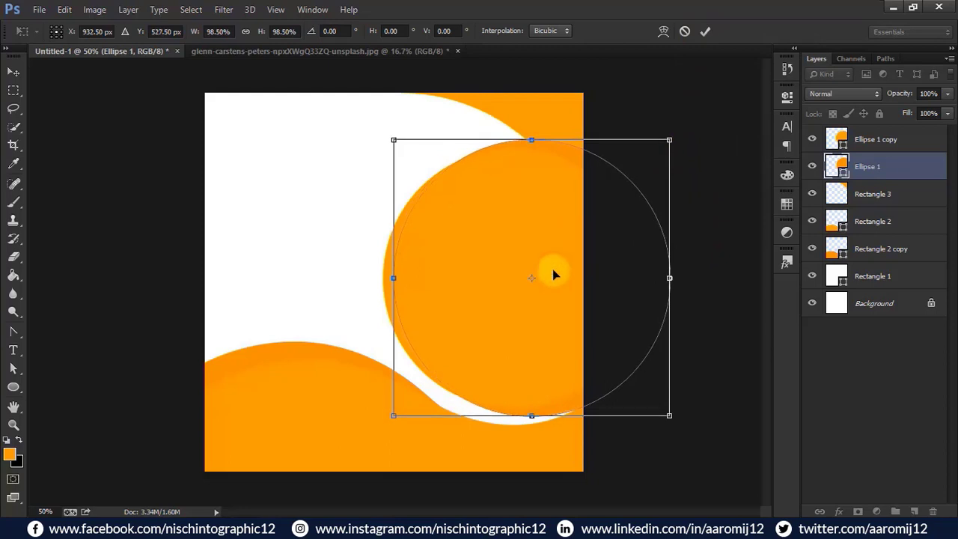
pyautogui.click(705, 30)
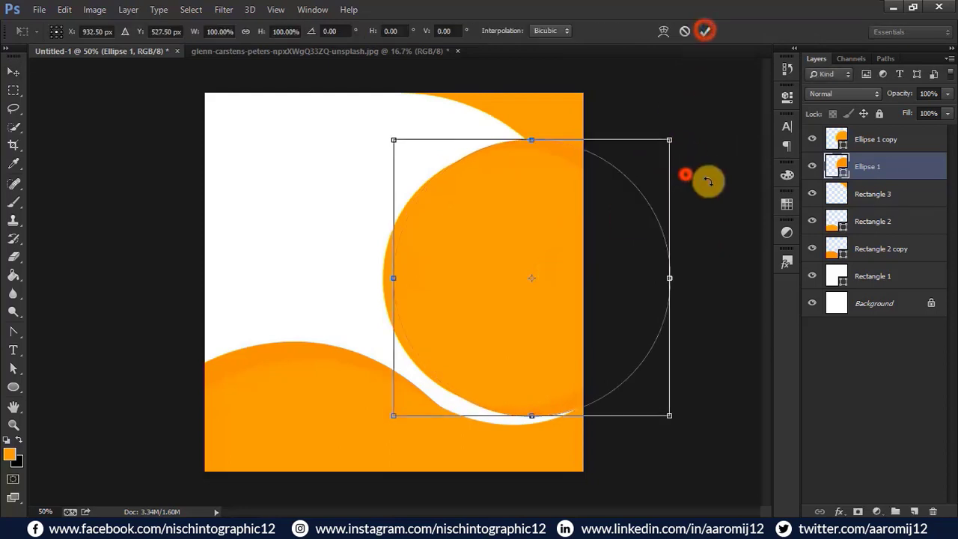
pyautogui.click(717, 174)
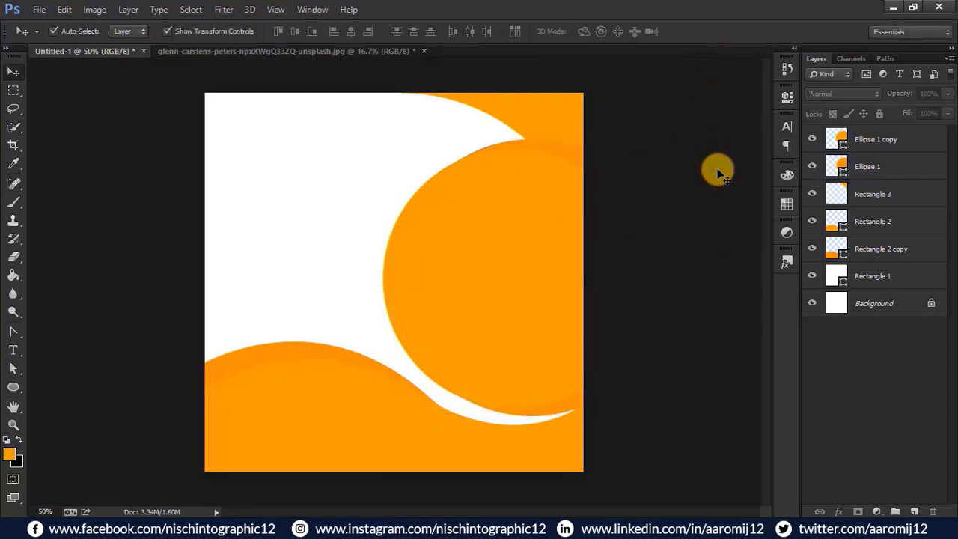
# Add a drop shadow with 17 px distance and 27 px size to the front circle, Ellipse 1 copy.
pyautogui.click(554, 270)
pyautogui.click(686, 264)
pyautogui.click(532, 293)
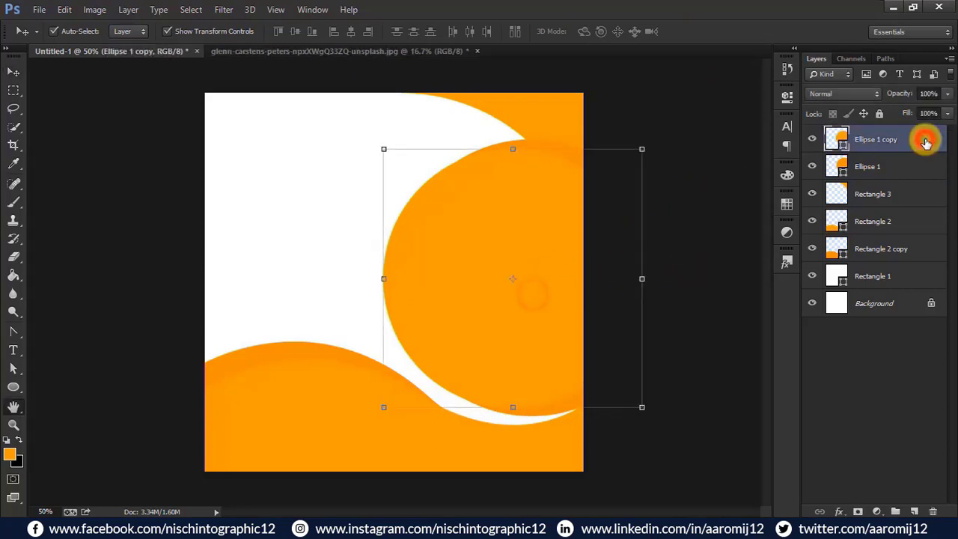
pyautogui.doubleClick(926, 143)
pyautogui.click(615, 292)
pyautogui.moveTo(705, 70); pyautogui.dragTo(786, 69)
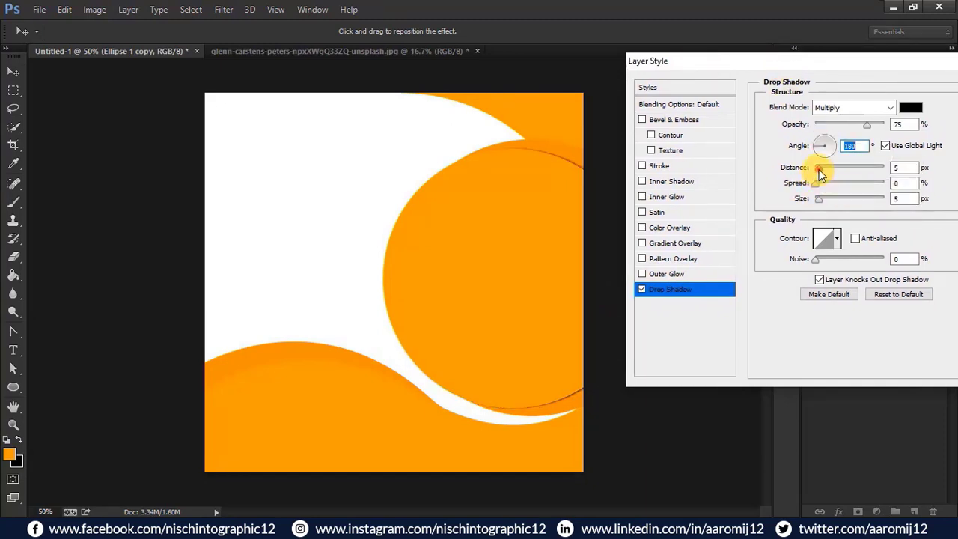
pyautogui.moveTo(831, 169); pyautogui.dragTo(826, 168)
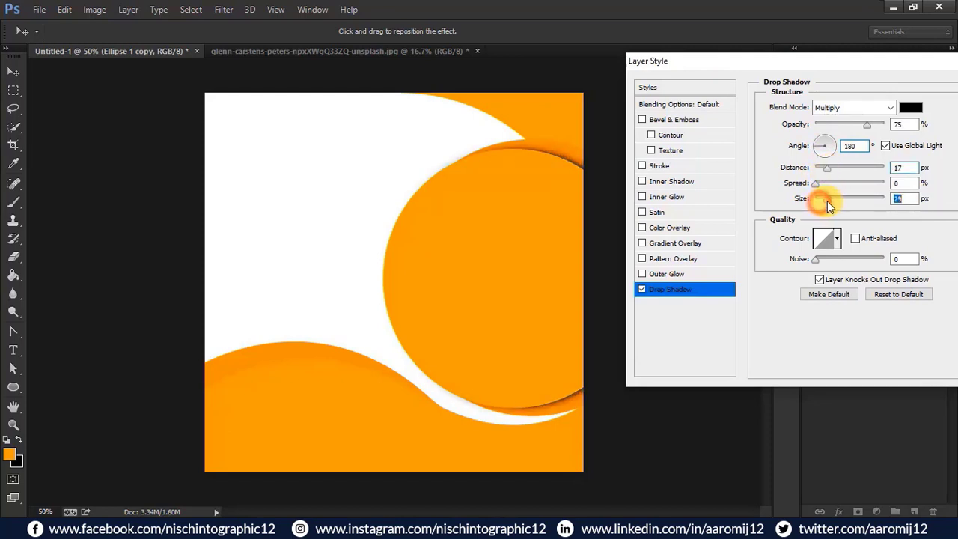
pyautogui.moveTo(827, 200); pyautogui.dragTo(828, 200)
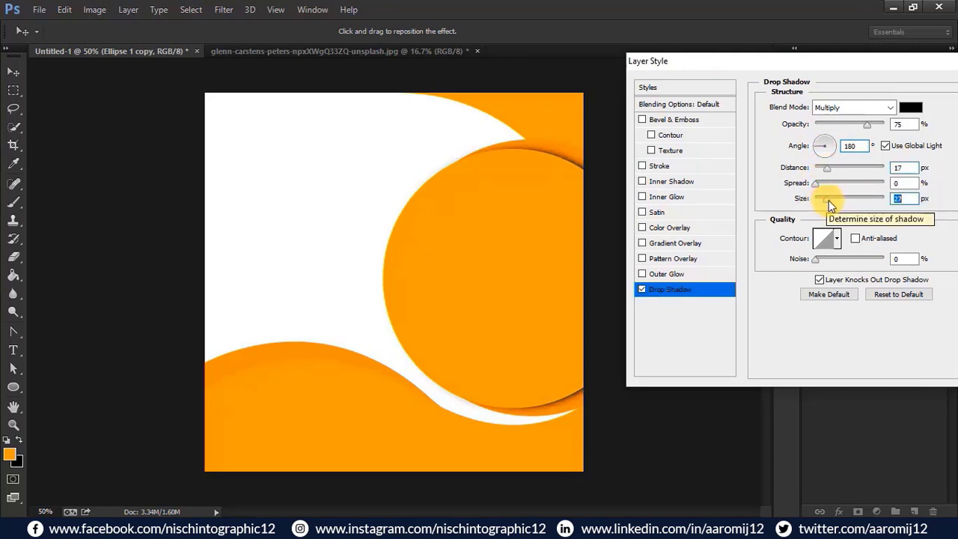
pyautogui.moveTo(808, 64); pyautogui.dragTo(718, 64)
pyautogui.click(937, 74)
pyautogui.click(705, 262)
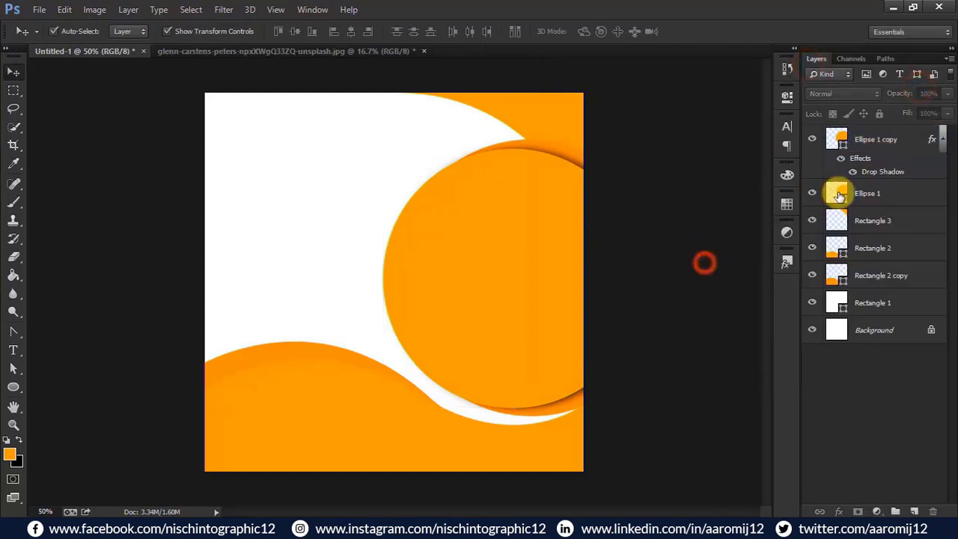
# Copy the layer style of Ellipse 1 copy and paste it onto the Rectangle 2 wave layer.
pyautogui.rightClick(875, 166)
pyautogui.click(727, 216)
pyautogui.rightClick(904, 170)
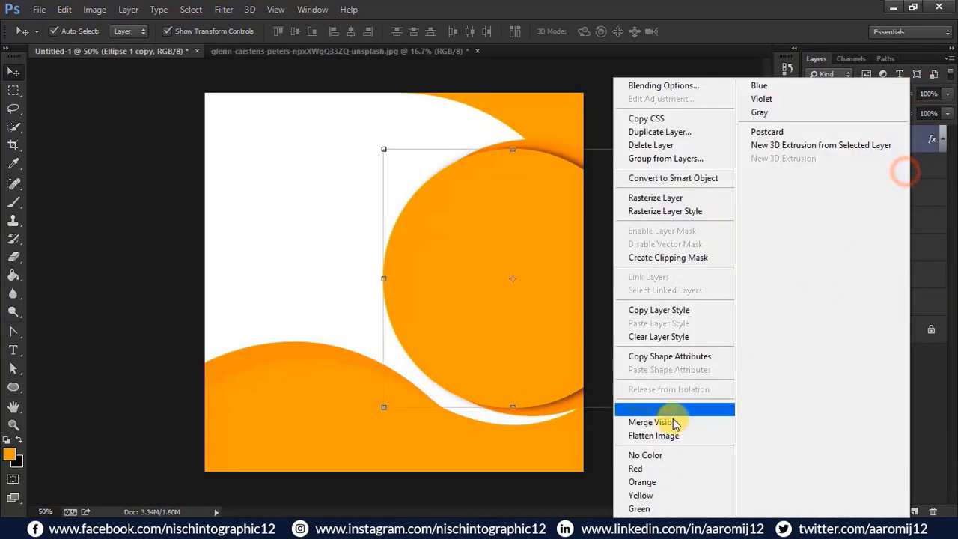
pyautogui.click(665, 310)
pyautogui.click(507, 448)
pyautogui.rightClick(833, 248)
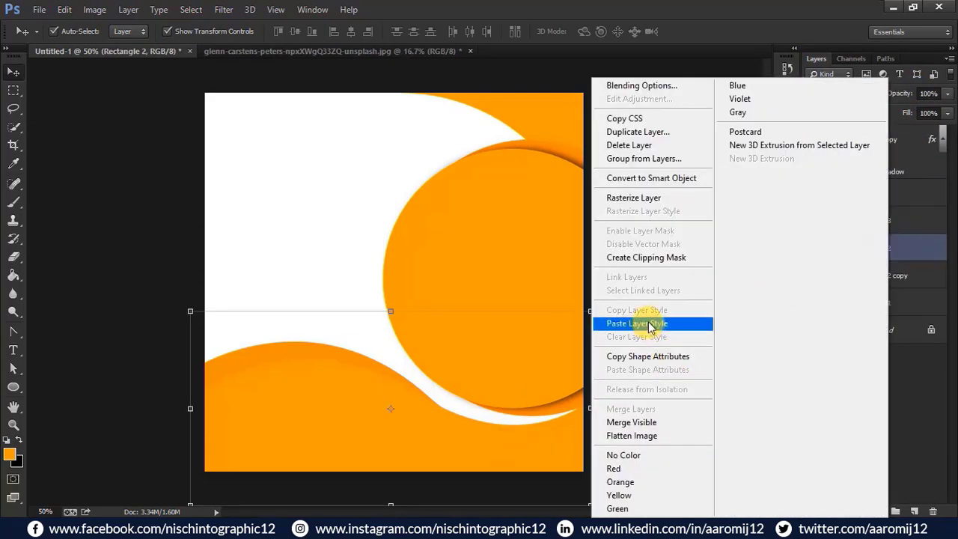
pyautogui.click(649, 323)
pyautogui.click(683, 304)
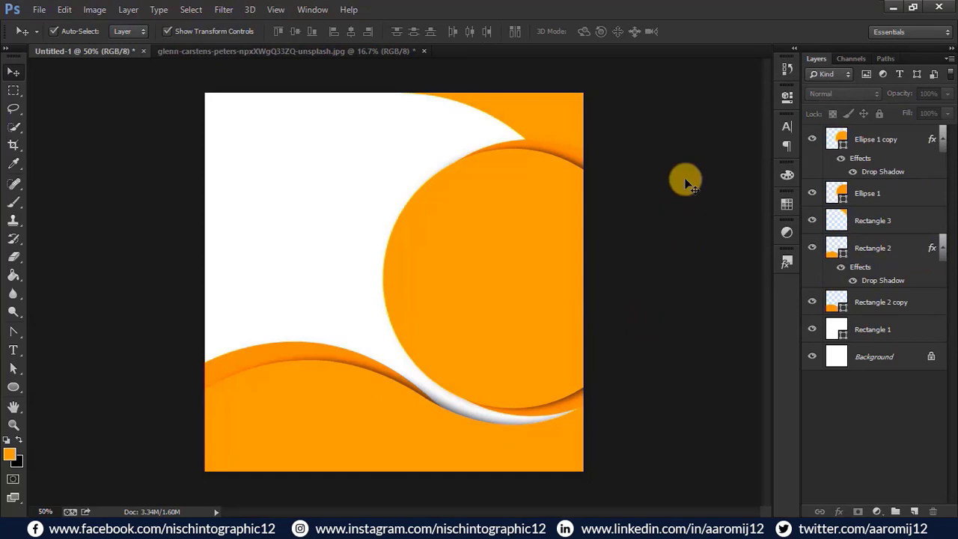
# Unlock the laptop photo's background layer and bring the photo into the Untitled-1 post as the topmost layer.
pyautogui.click(264, 51)
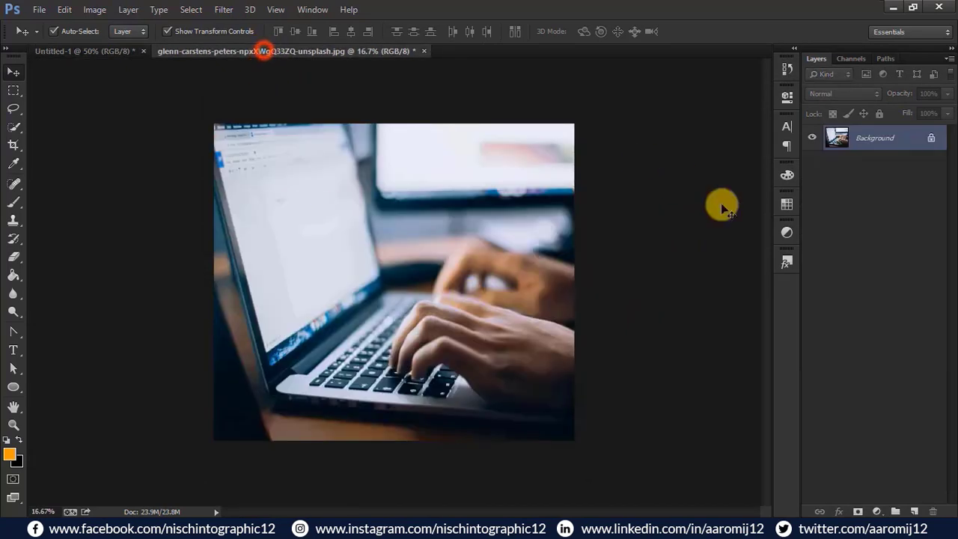
pyautogui.doubleClick(934, 140)
pyautogui.click(592, 164)
pyautogui.moveTo(520, 289); pyautogui.dragTo(552, 252)
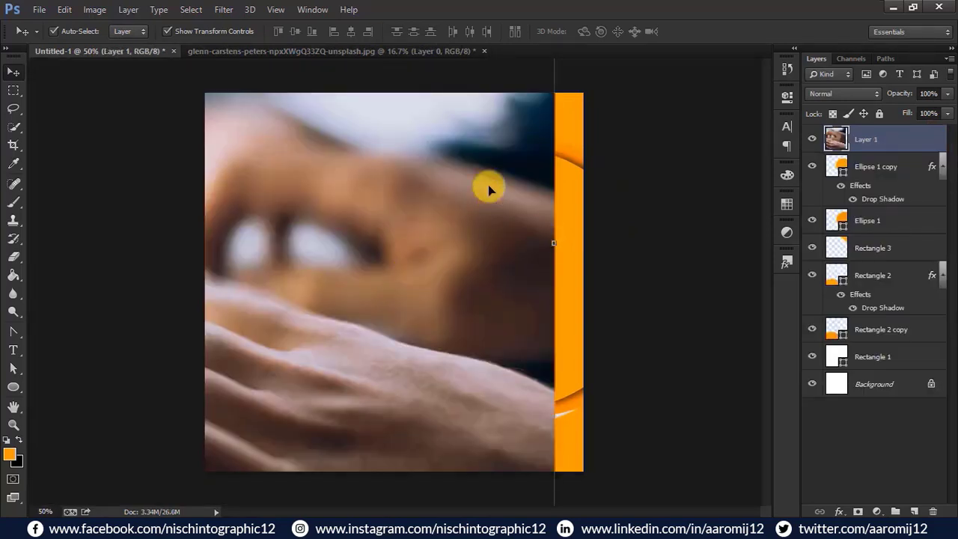
pyautogui.moveTo(488, 186); pyautogui.dragTo(521, 334)
pyautogui.moveTo(532, 199); pyautogui.dragTo(513, 357)
# Scale the laptop photo down to about 29.7% and flip it horizontally.
pyautogui.moveTo(568, 89); pyautogui.dragTo(424, 199)
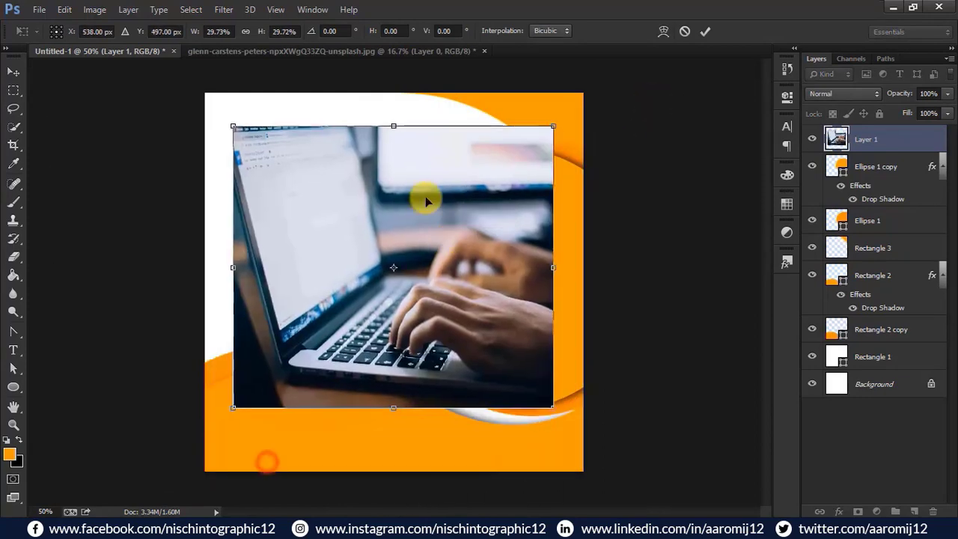
pyautogui.rightClick(425, 199)
pyautogui.click(471, 407)
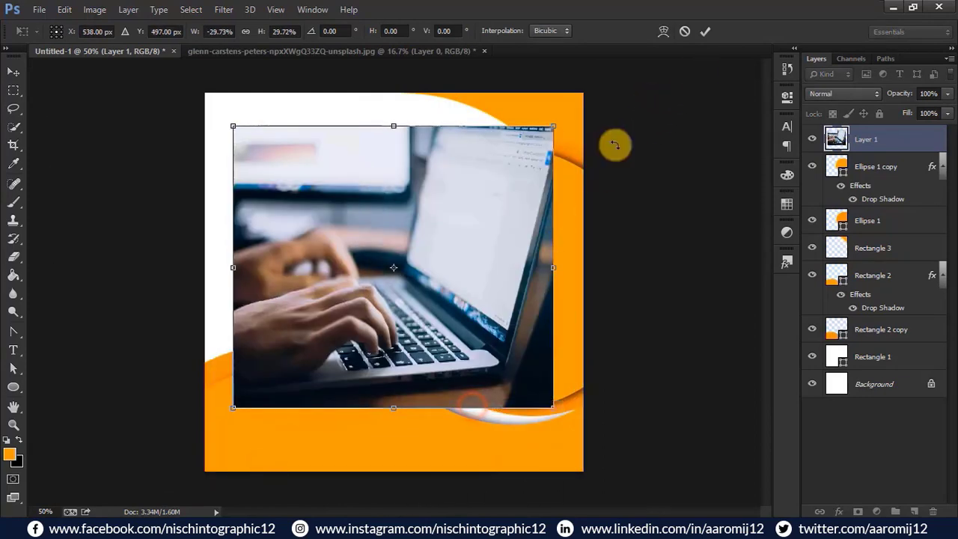
# Resize the flipped photo to about 27.4%, place it over the front circle, and clip it to Ellipse 1 copy.
pyautogui.moveTo(554, 129); pyautogui.dragTo(502, 175)
pyautogui.moveTo(400, 242); pyautogui.dragTo(544, 226)
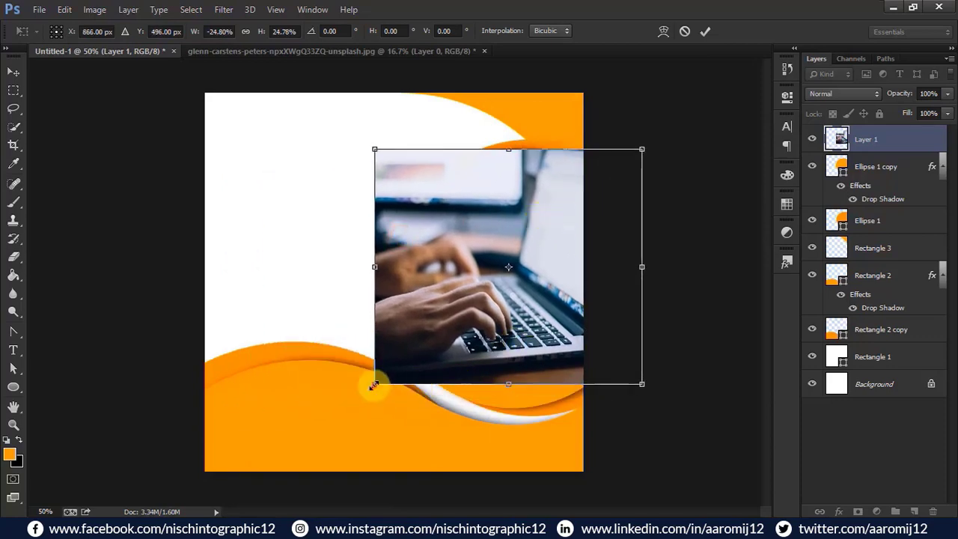
pyautogui.moveTo(374, 384); pyautogui.dragTo(346, 408)
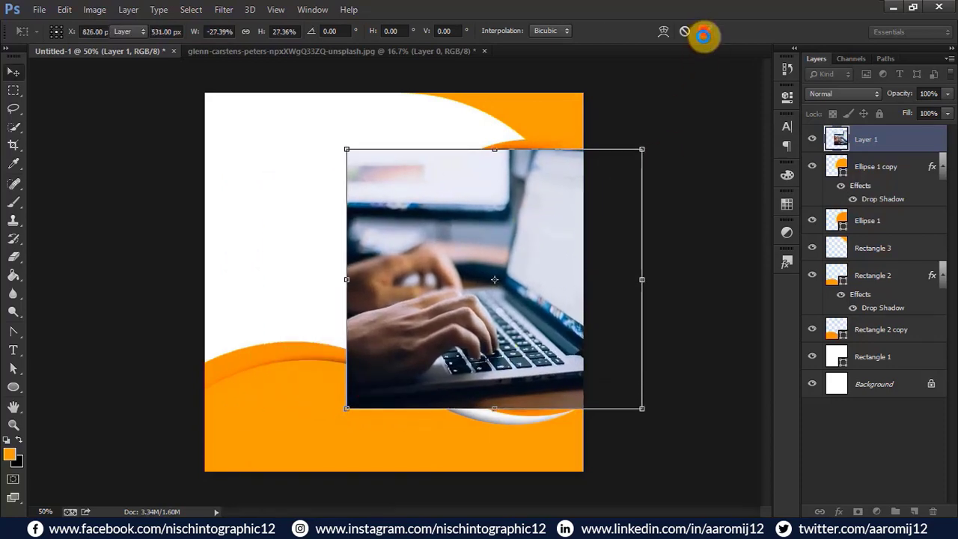
pyautogui.click(703, 31)
pyautogui.rightClick(888, 139)
pyautogui.click(666, 254)
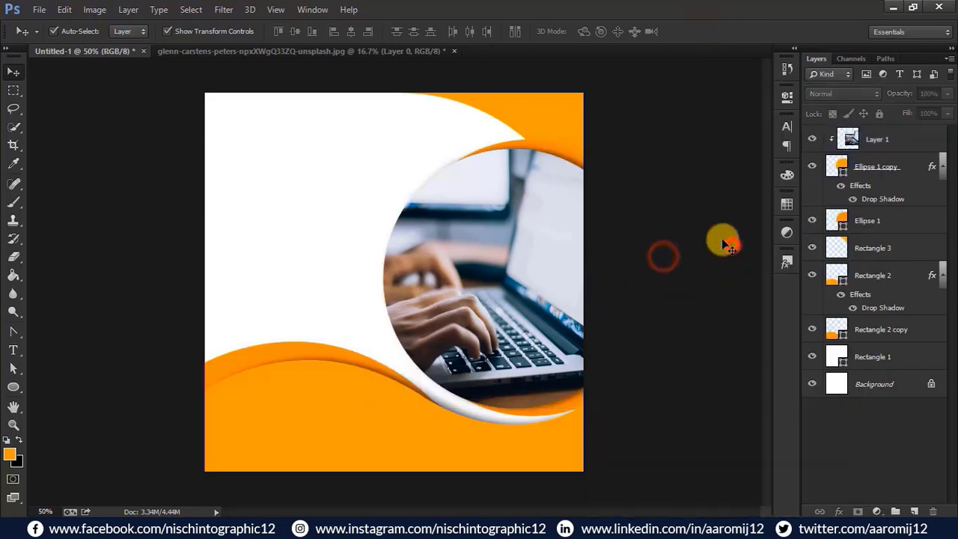
# Open the solid megaphone icon, megaphone.png, from the Icon\png folder on drive D.
pyautogui.click(38, 11)
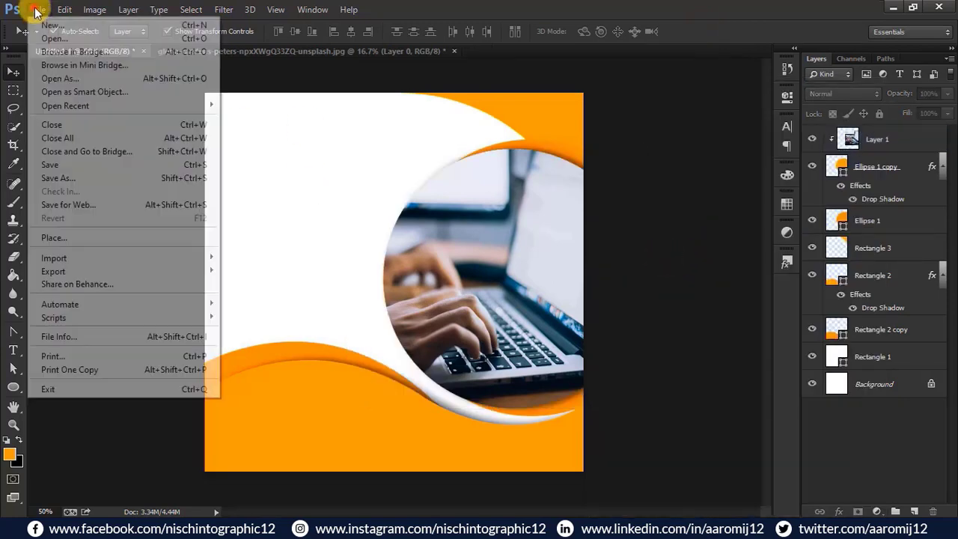
pyautogui.click(55, 38)
pyautogui.click(59, 272)
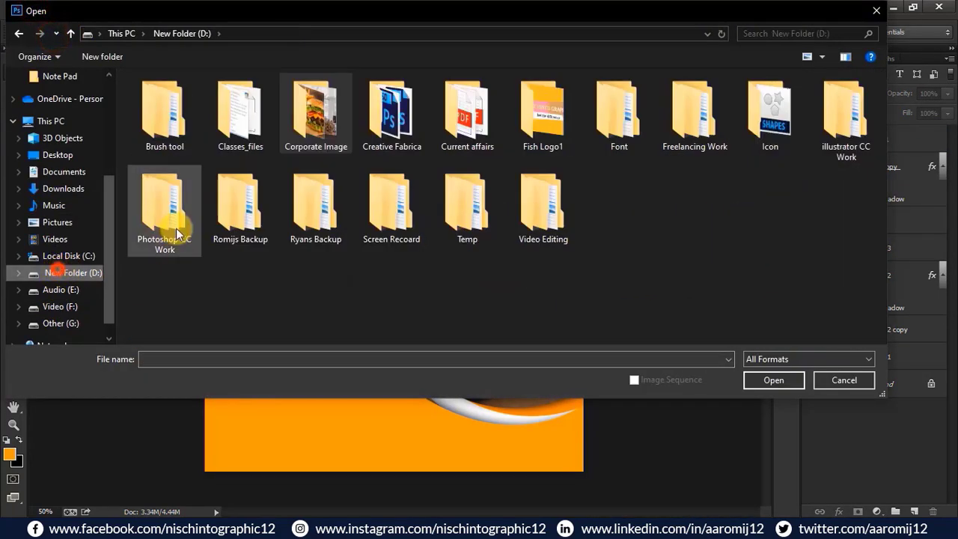
pyautogui.doubleClick(780, 107)
pyautogui.doubleClick(239, 109)
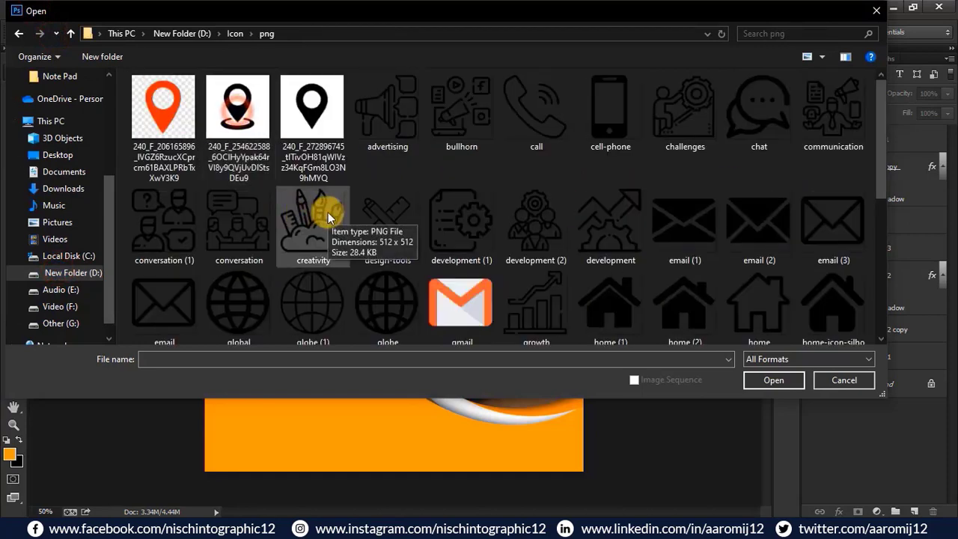
pyautogui.scroll(-3, 469, 180)
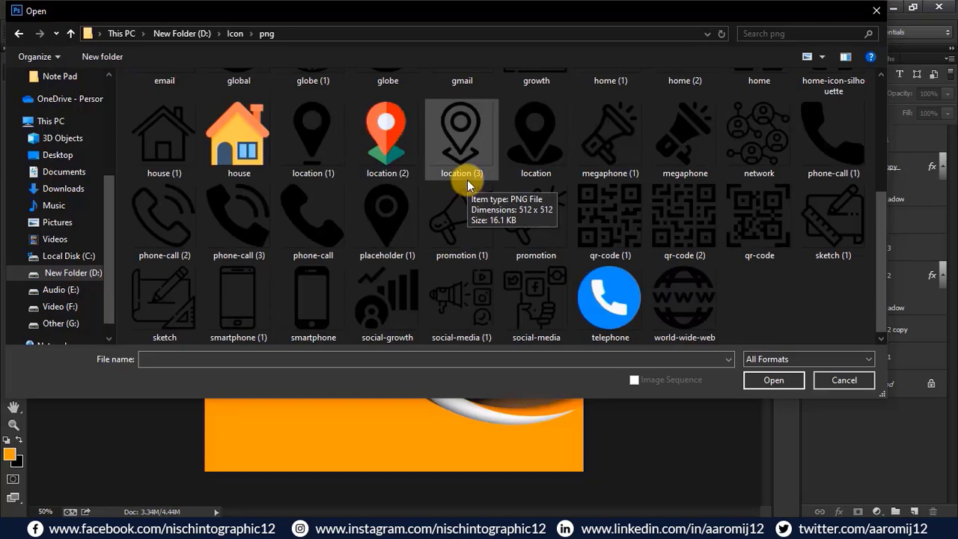
pyautogui.click(668, 142)
pyautogui.click(768, 382)
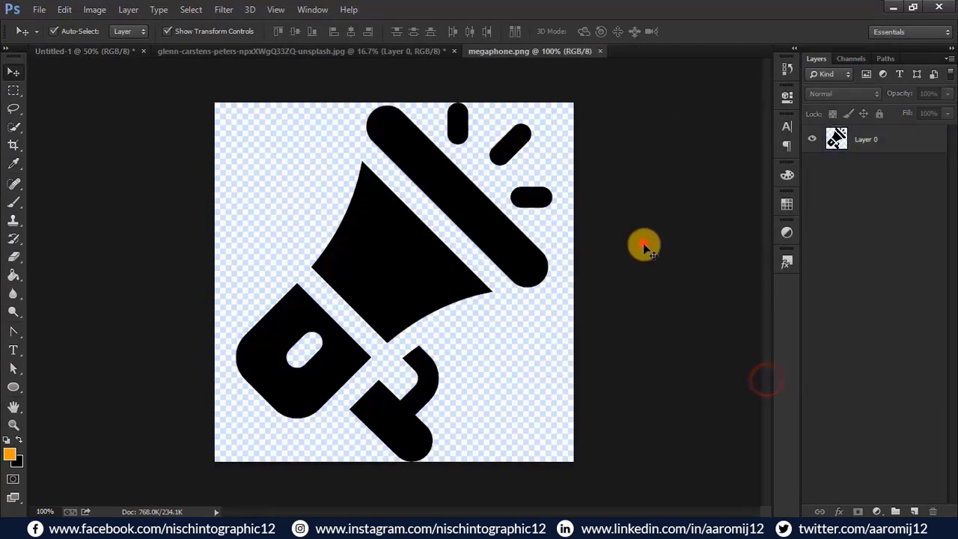
# Select the megaphone's pixels, fill every part with the orange foreground color using the Paint Bucket, and deselect.
pyautogui.click(396, 272)
pyautogui.keyDown('ctrl'); pyautogui.click(836, 139); pyautogui.keyUp('ctrl')
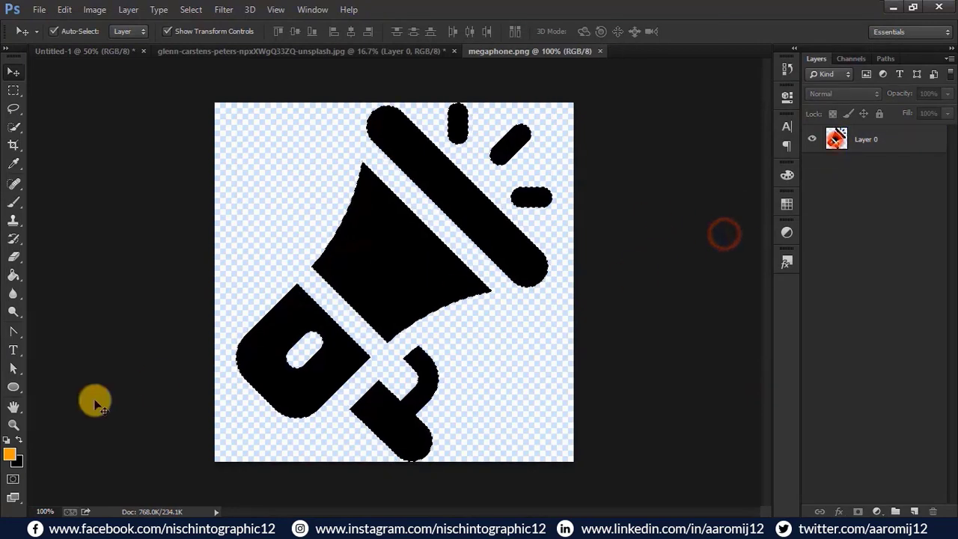
pyautogui.click(11, 277)
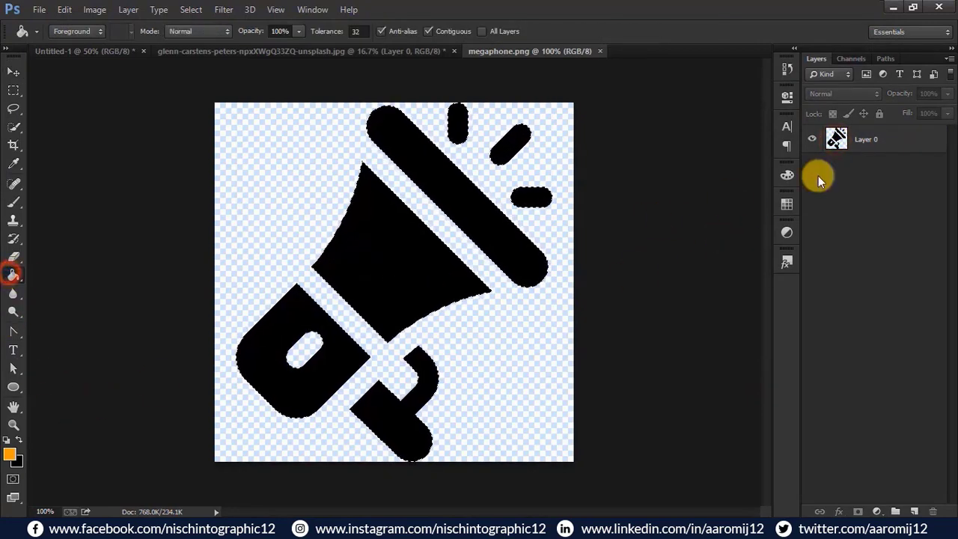
pyautogui.click(853, 139)
pyautogui.click(386, 274)
pyautogui.click(475, 205)
pyautogui.click(338, 349)
pyautogui.click(389, 426)
pyautogui.click(524, 197)
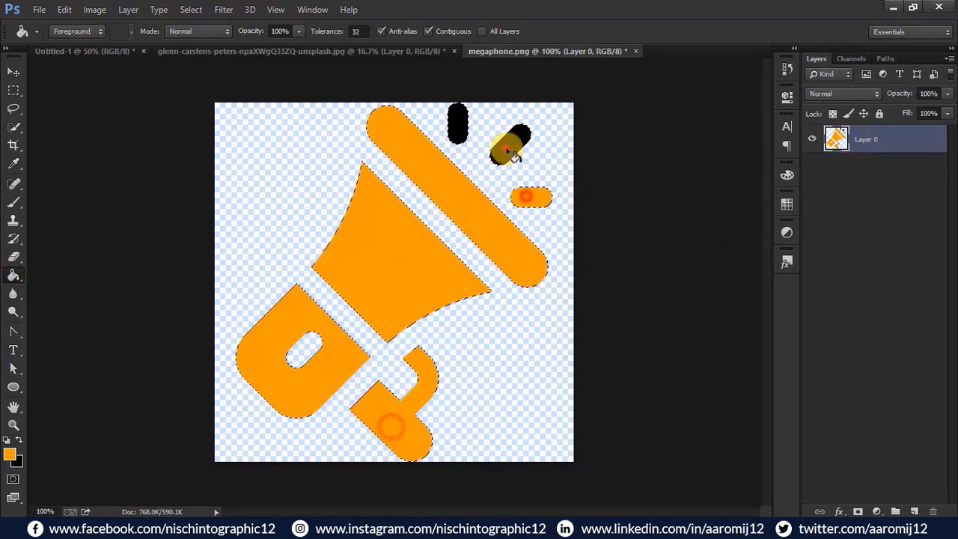
pyautogui.click(509, 143)
pyautogui.click(457, 127)
pyautogui.click(13, 70)
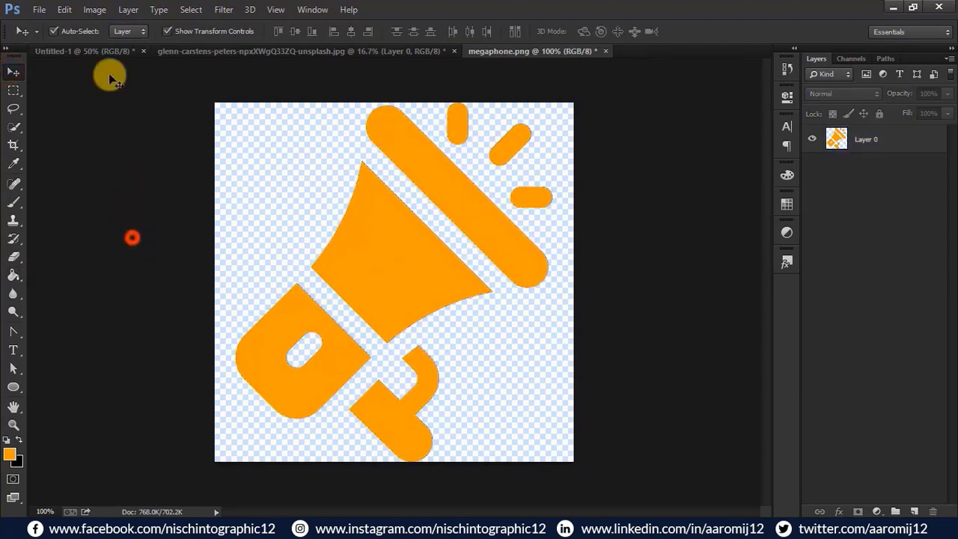
# Bring the orange megaphone into the Untitled-1 post and scale it down to about 44%.
pyautogui.click(99, 51)
pyautogui.click(495, 52)
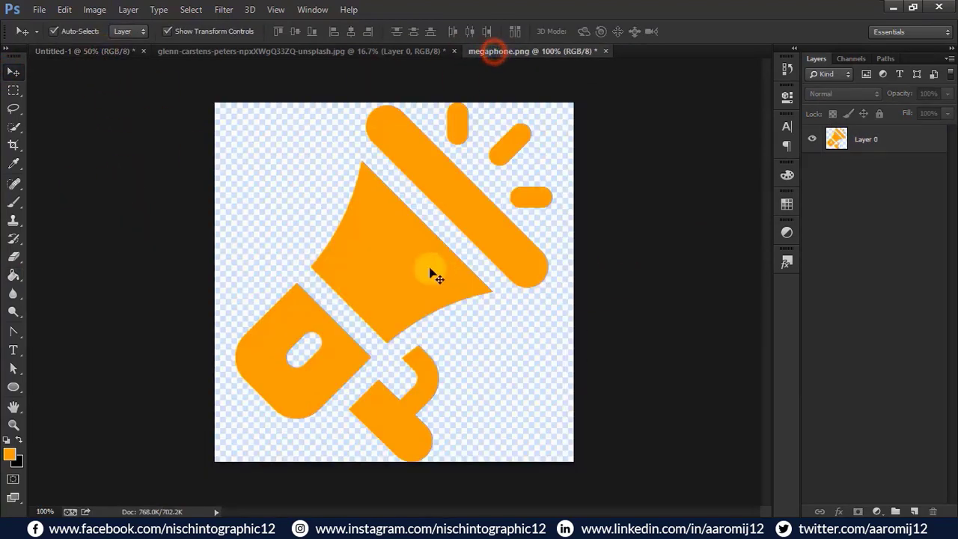
pyautogui.moveTo(419, 257); pyautogui.dragTo(321, 199)
pyautogui.moveTo(389, 101); pyautogui.dragTo(300, 215)
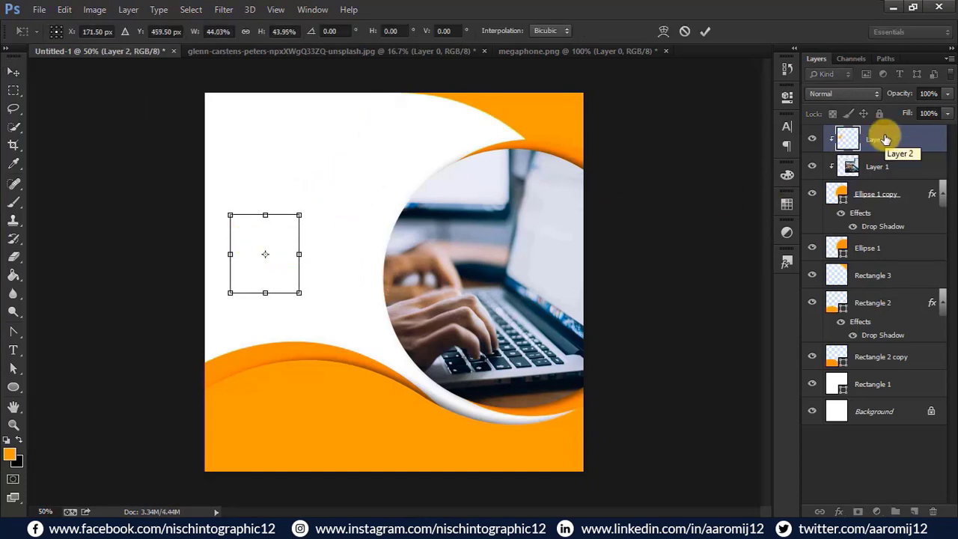
pyautogui.click(703, 30)
# Group the laptop photo with Ellipse 1 copy and place the megaphone layer, Layer 2, unclipped above the group.
pyautogui.click(870, 166)
pyautogui.keyDown('shift'); pyautogui.click(871, 196); pyautogui.keyUp('shift')
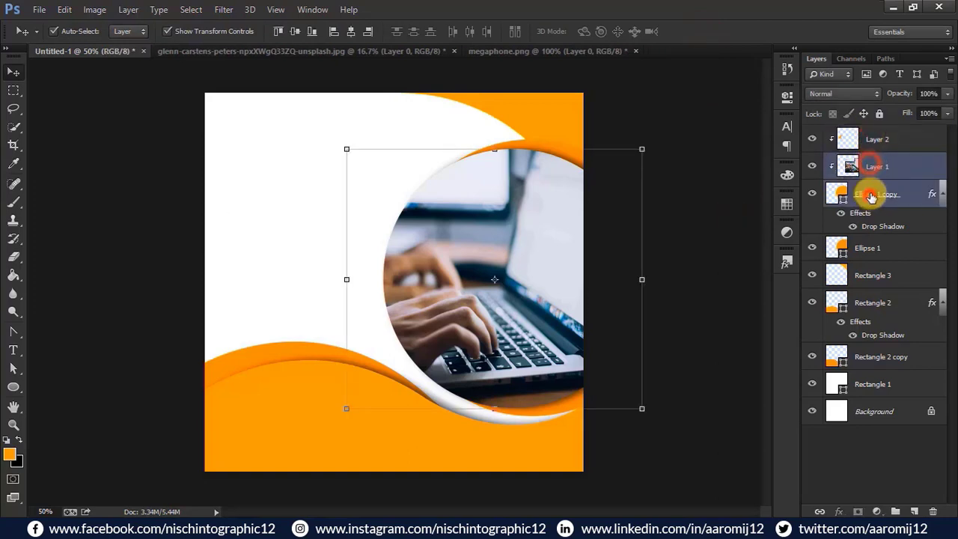
pyautogui.hotkey('ctrl', 'g')
pyautogui.click(828, 133)
pyautogui.moveTo(879, 156); pyautogui.dragTo(872, 133)
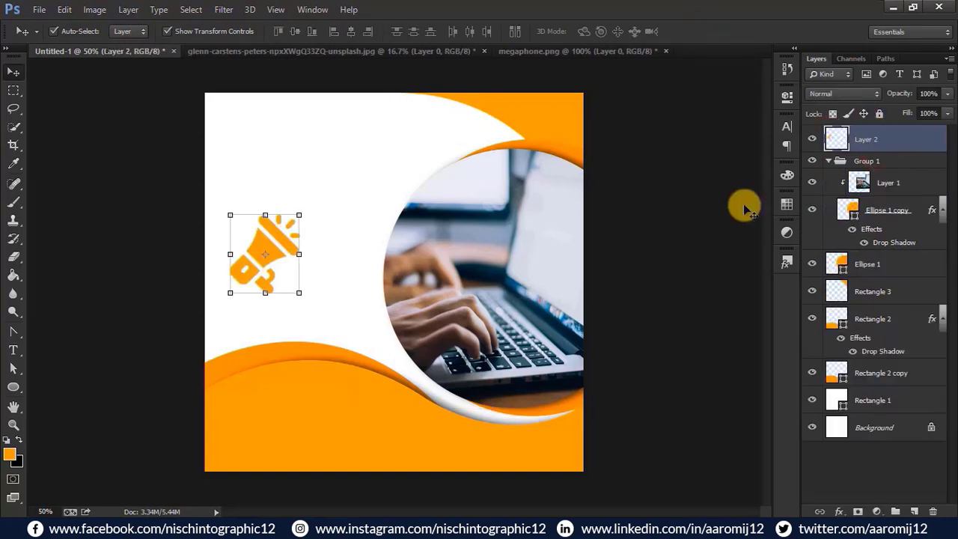
pyautogui.click(721, 184)
pyautogui.click(828, 161)
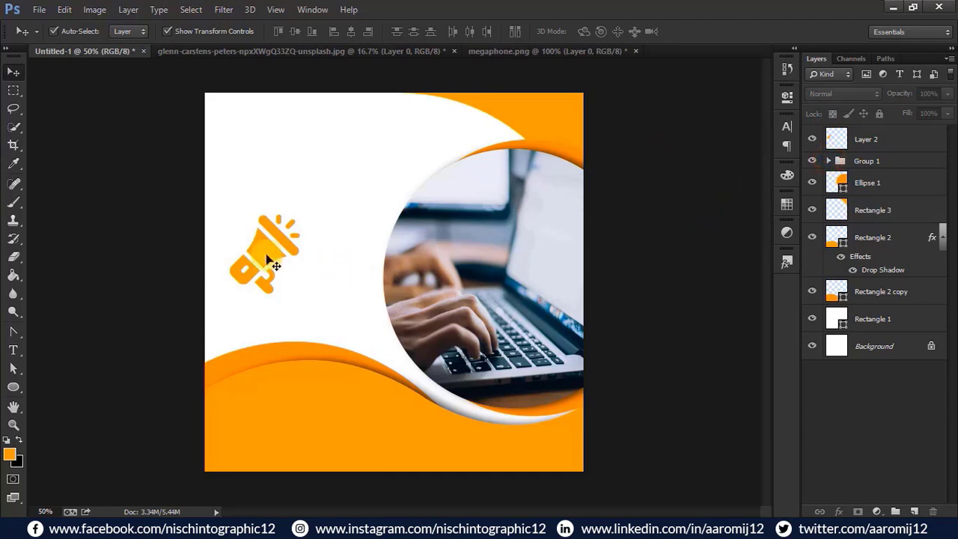
# Shrink the megaphone icon and position it in the canvas's upper-left corner.
pyautogui.moveTo(265, 253); pyautogui.dragTo(265, 154)
pyautogui.moveTo(229, 120)
pyautogui.mouseDown()
pyautogui.moveTo(269, 165)
pyautogui.moveTo(235, 116)
pyautogui.moveTo(233, 125)
pyautogui.mouseUp()
pyautogui.click(705, 30)
pyautogui.click(631, 135)
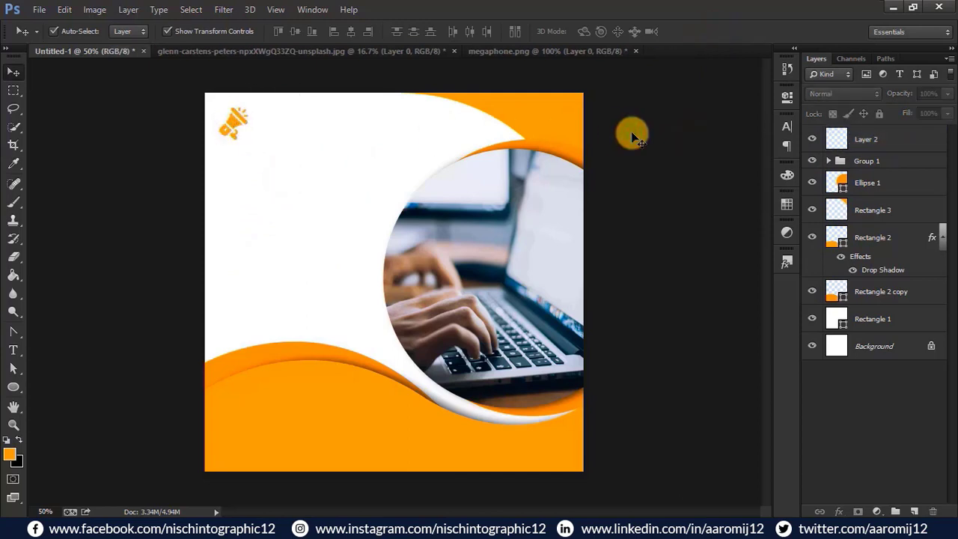
# Draw a small blue square with the Rectangle tool against the canvas's left edge as a margin spacer.
pyautogui.click(13, 387)
pyautogui.click(51, 382)
pyautogui.click(128, 30)
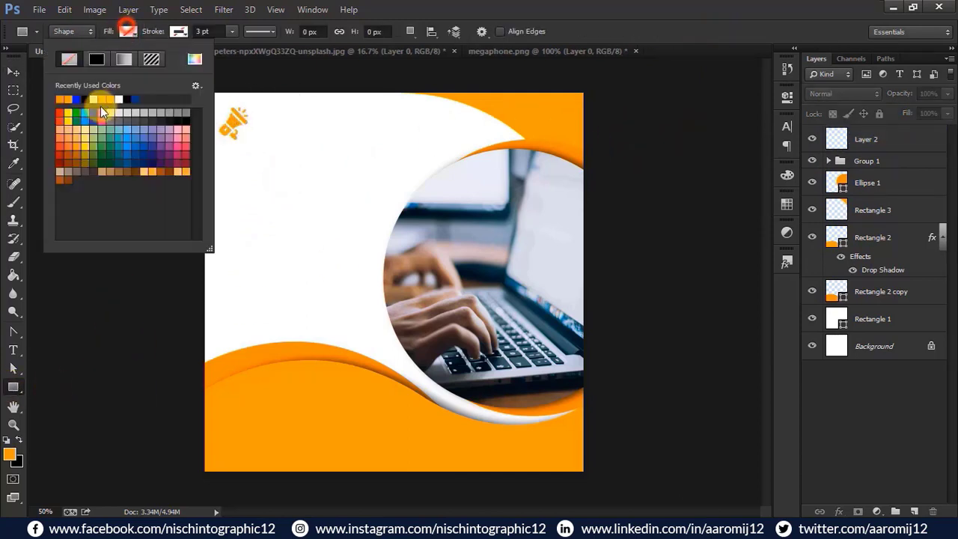
pyautogui.doubleClick(92, 111)
pyautogui.moveTo(226, 212)
pyautogui.mouseDown()
pyautogui.moveTo(248, 249)
pyautogui.moveTo(217, 216)
pyautogui.mouseUp()
pyautogui.click(750, 87)
pyautogui.click(13, 71)
pyautogui.click(64, 184)
# Show the rulers and use the blue square to place guides one square width in from the canvas's left and top edges.
pyautogui.hotkey('ctrl', 'r')
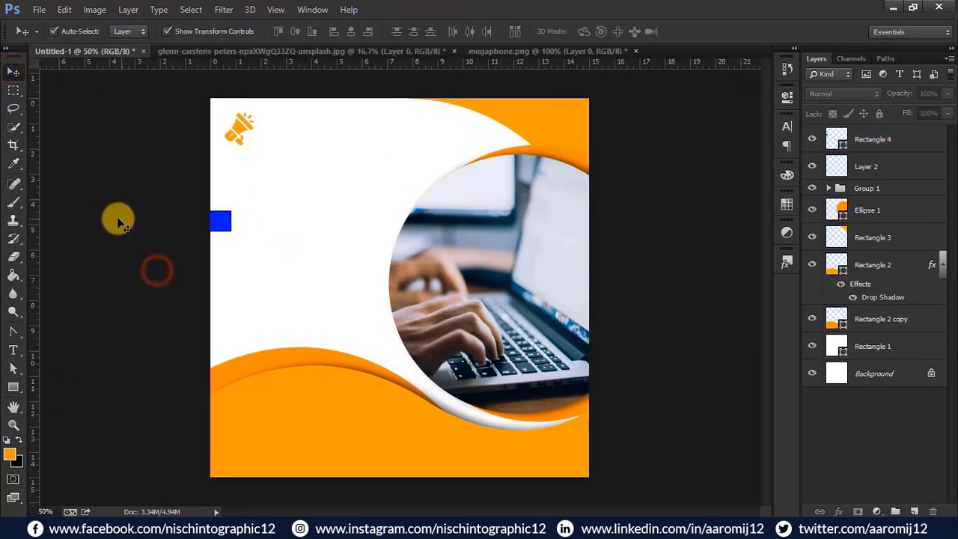
pyautogui.moveTo(33, 281); pyautogui.dragTo(230, 262)
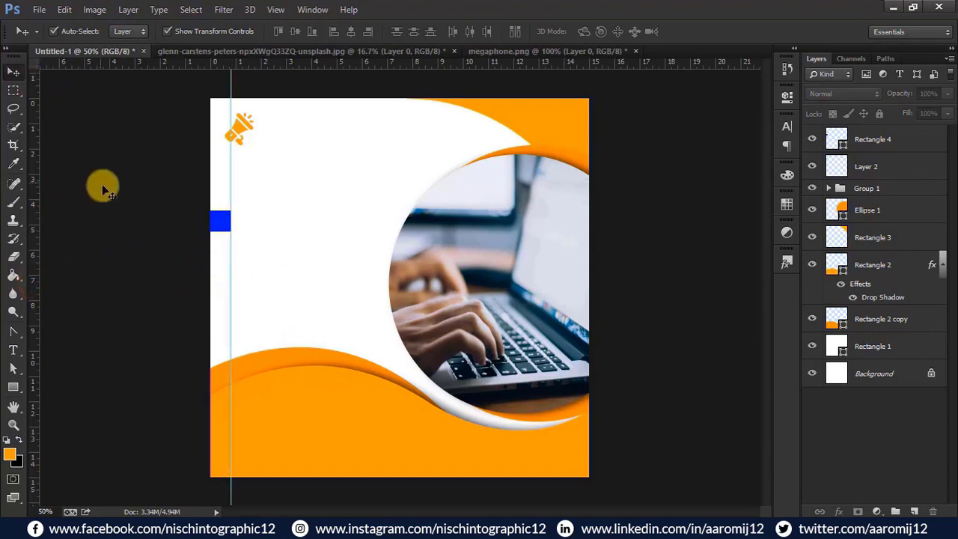
pyautogui.moveTo(219, 221); pyautogui.dragTo(320, 112)
pyautogui.click(342, 83)
pyautogui.click(708, 27)
pyautogui.click(387, 79)
pyautogui.moveTo(328, 64); pyautogui.dragTo(365, 467)
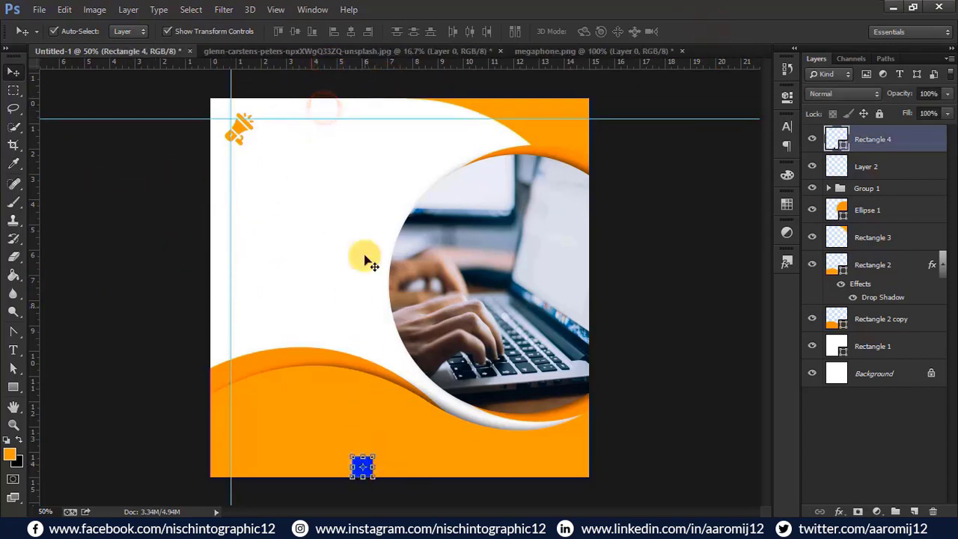
# Use the blue square to place guides one square width in from the canvas's bottom and right edges.
pyautogui.click(357, 81)
pyautogui.moveTo(342, 62); pyautogui.dragTo(578, 287)
pyautogui.click(99, 317)
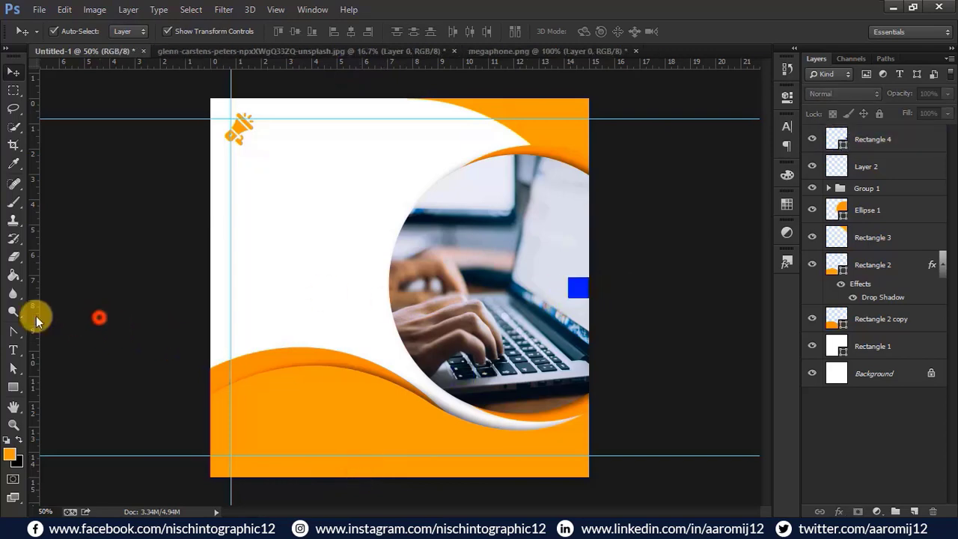
pyautogui.moveTo(36, 316); pyautogui.dragTo(567, 300)
# Delete the blue spacer square and align the megaphone icon to the corner of the left and top guides.
pyautogui.click(580, 288)
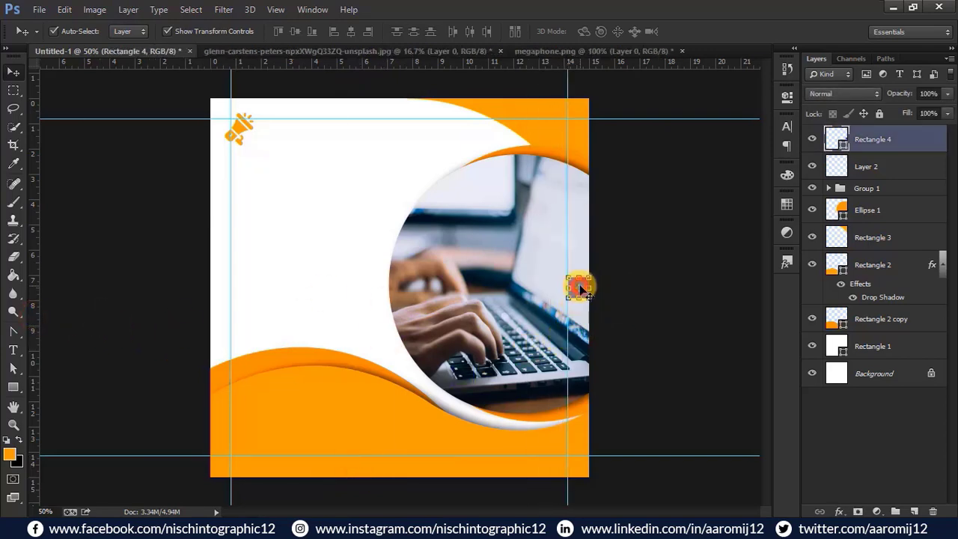
pyautogui.press('Delete')
pyautogui.click(139, 224)
pyautogui.moveTo(240, 129); pyautogui.dragTo(246, 138)
pyautogui.click(164, 161)
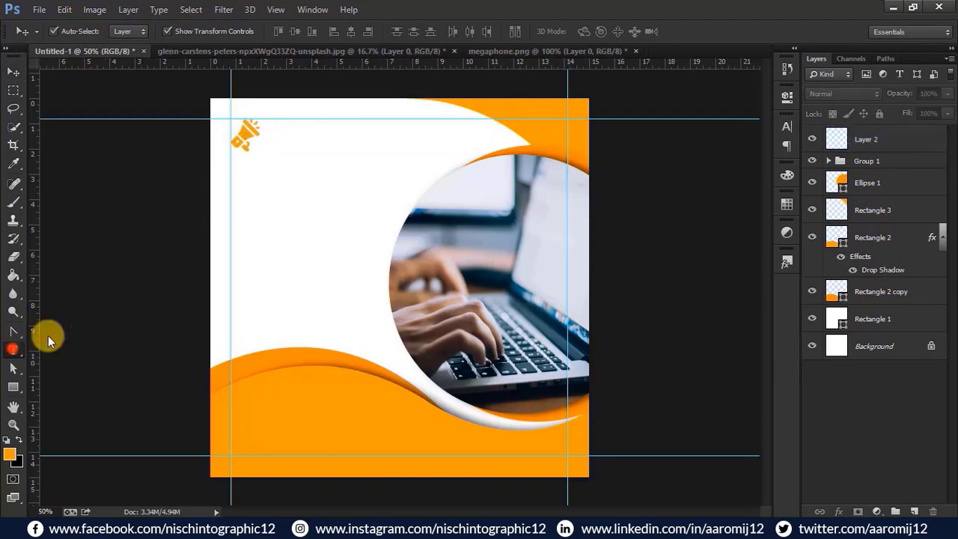
# Copy "Digital Creative Business" from the Notepad notes and paste it as a new text layer beside the megaphone icon.
pyautogui.press('t')
pyautogui.hotkey('alt', 'Tab')
pyautogui.moveTo(582, 192); pyautogui.dragTo(496, 192)
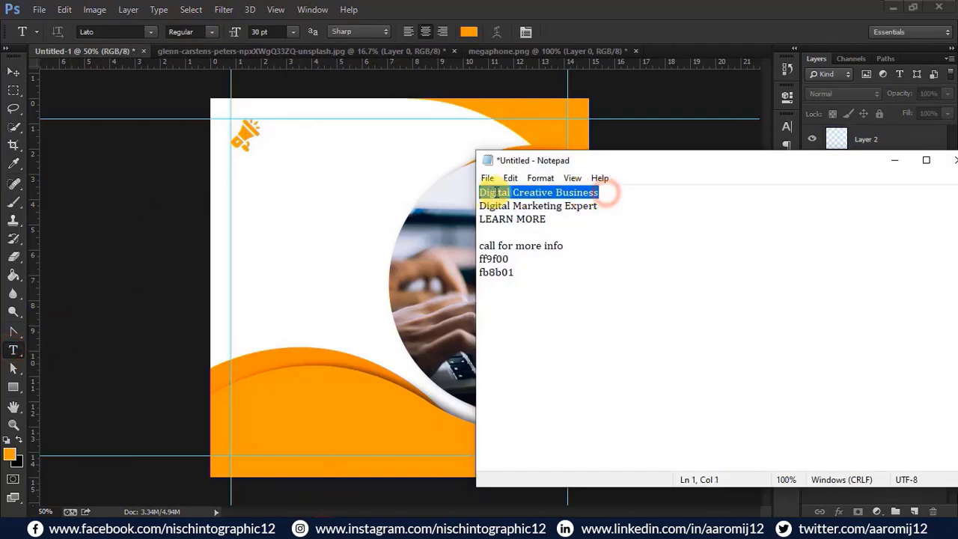
pyautogui.click(894, 160)
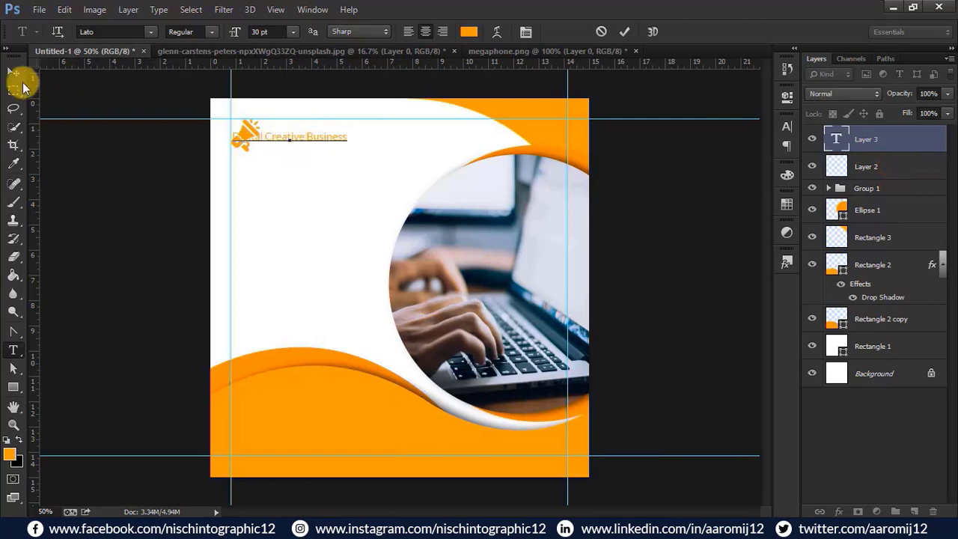
# Set the "Digital Creative Business" text color to near-black 111010.
pyautogui.click(469, 31)
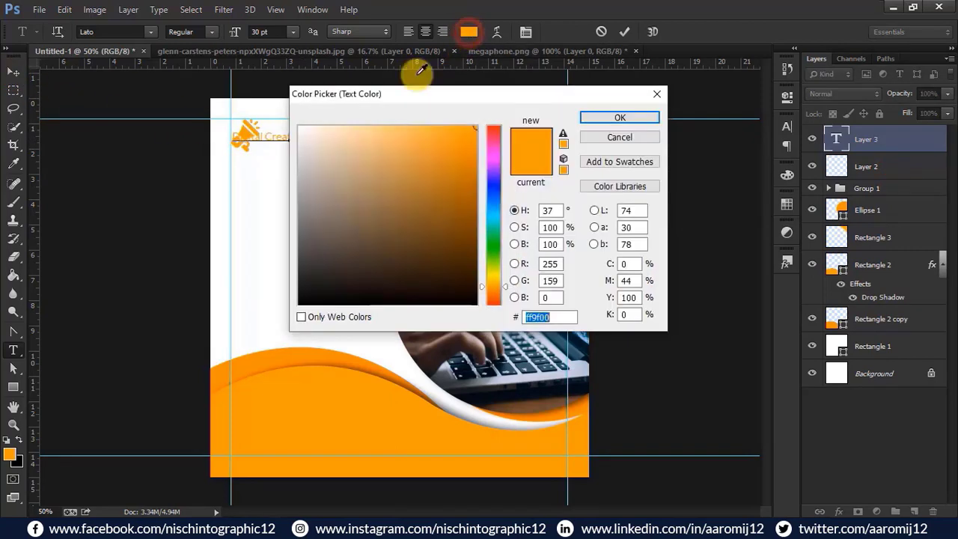
pyautogui.click(303, 294)
pyautogui.click(312, 293)
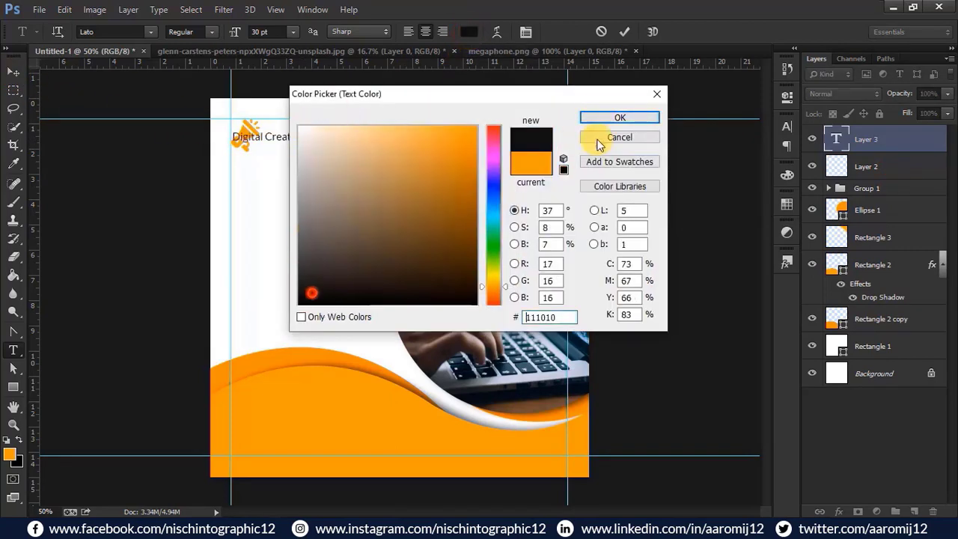
pyautogui.click(603, 117)
pyautogui.click(627, 31)
# Move the "Digital Creative Business" text clear of the megaphone icon, just under the upper margin guide.
pyautogui.click(13, 72)
pyautogui.click(97, 214)
pyautogui.moveTo(283, 145); pyautogui.dragTo(320, 132)
pyautogui.click(175, 189)
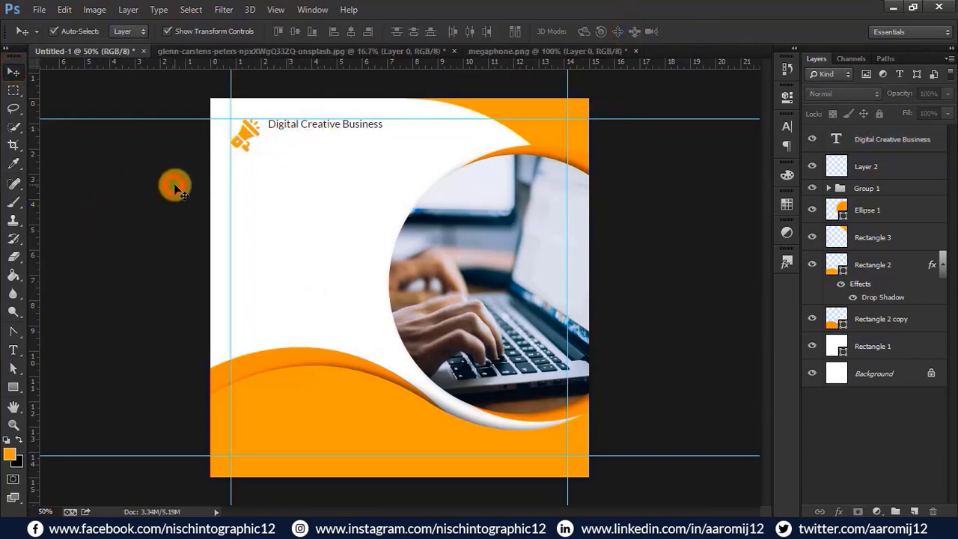
pyautogui.click(12, 349)
pyautogui.click(288, 131)
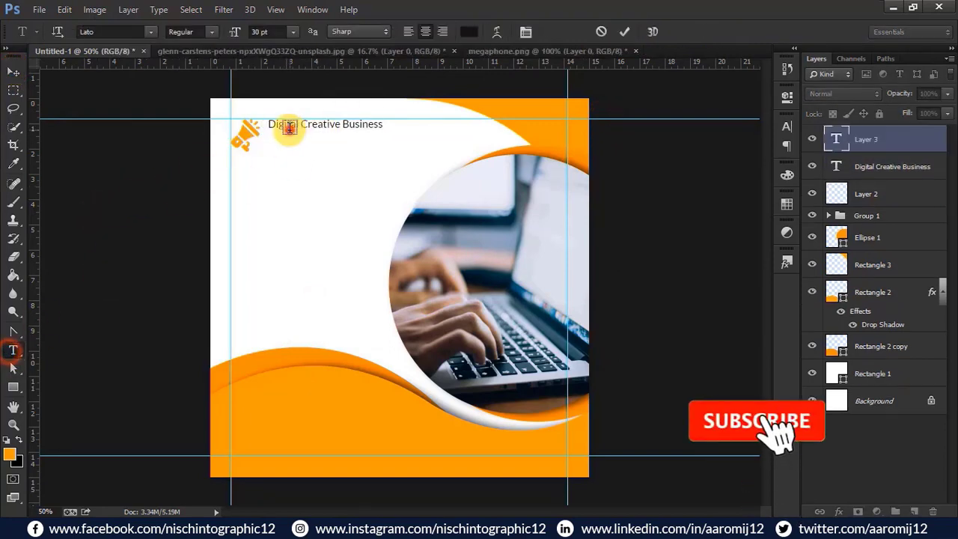
pyautogui.click(625, 31)
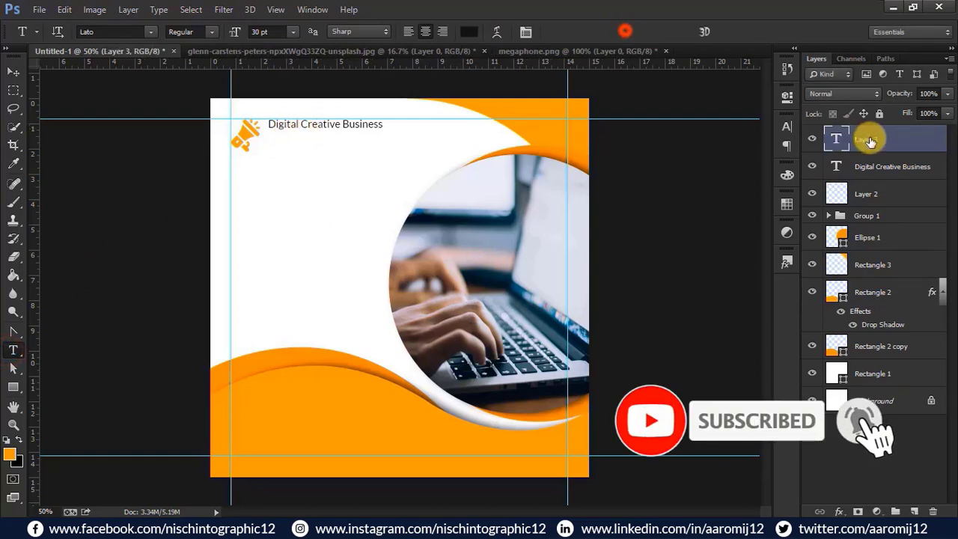
# Make the "Digital Creative Business" text Lato Bold at 44 pt.
pyautogui.tripleClick(313, 126)
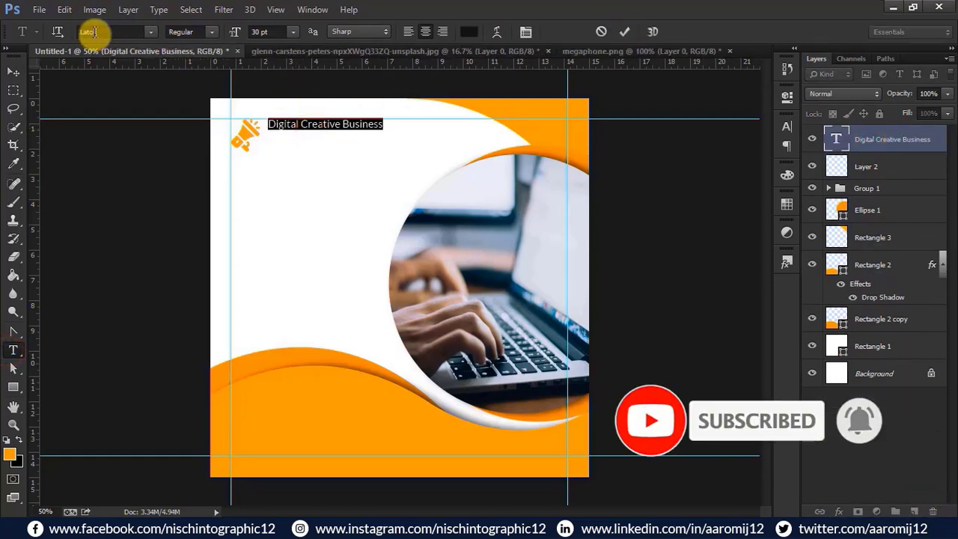
pyautogui.click(212, 31)
pyautogui.click(197, 181)
pyautogui.click(277, 31)
pyautogui.scroll(20, 277, 32)
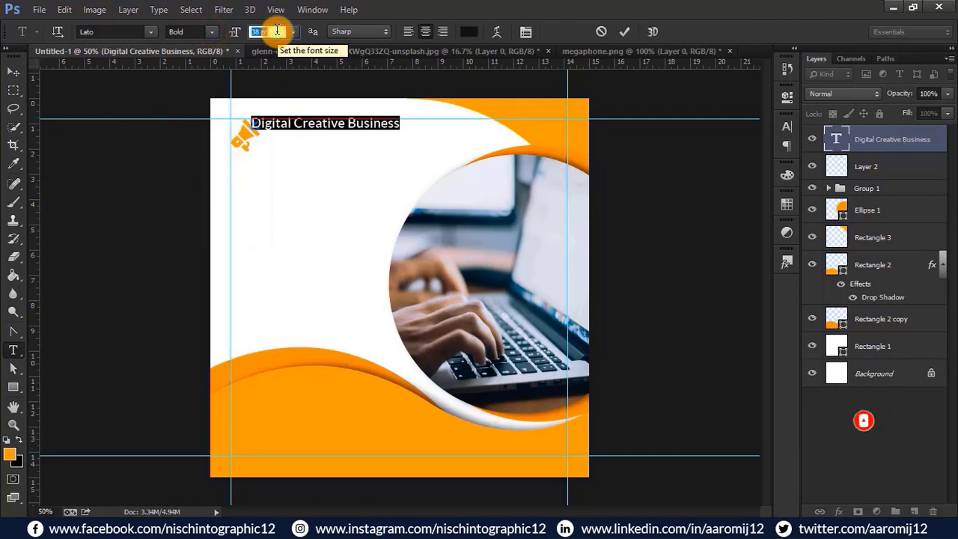
pyautogui.scroll(-6, 277, 31)
pyautogui.click(625, 32)
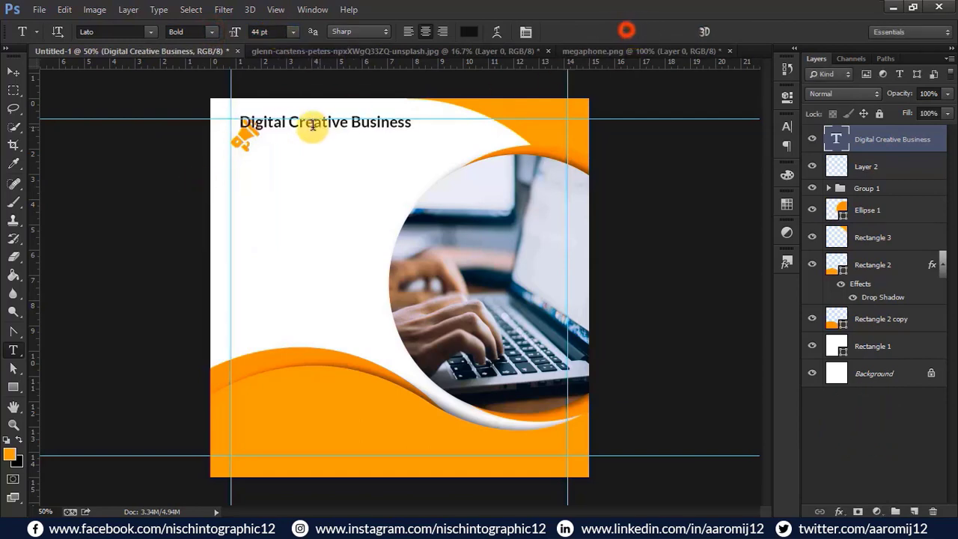
# Break the logo text into two lines after "Digital" and set the leading to 49 pt.
pyautogui.click(288, 123)
pyautogui.press('Return')
pyautogui.moveTo(302, 127); pyautogui.dragTo(365, 160)
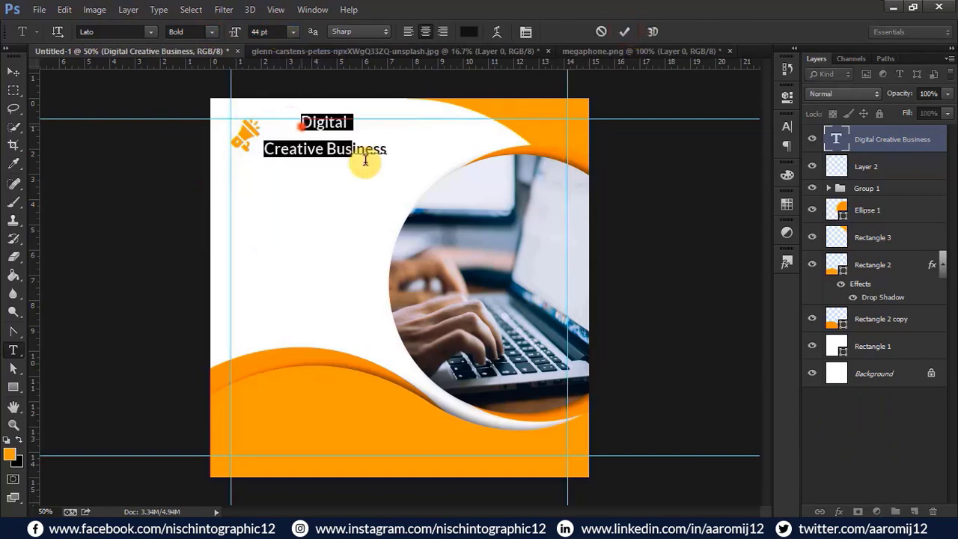
pyautogui.click(788, 130)
pyautogui.click(737, 155)
pyautogui.scroll(-10, 738, 155)
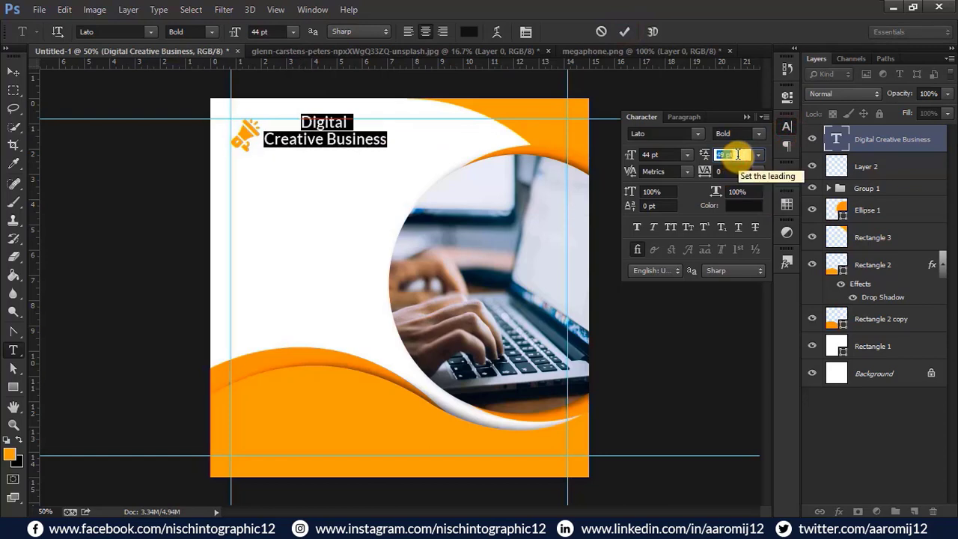
pyautogui.click(625, 31)
# Color the word "Digital" orange by sampling the orange wave on the canvas.
pyautogui.click(468, 32)
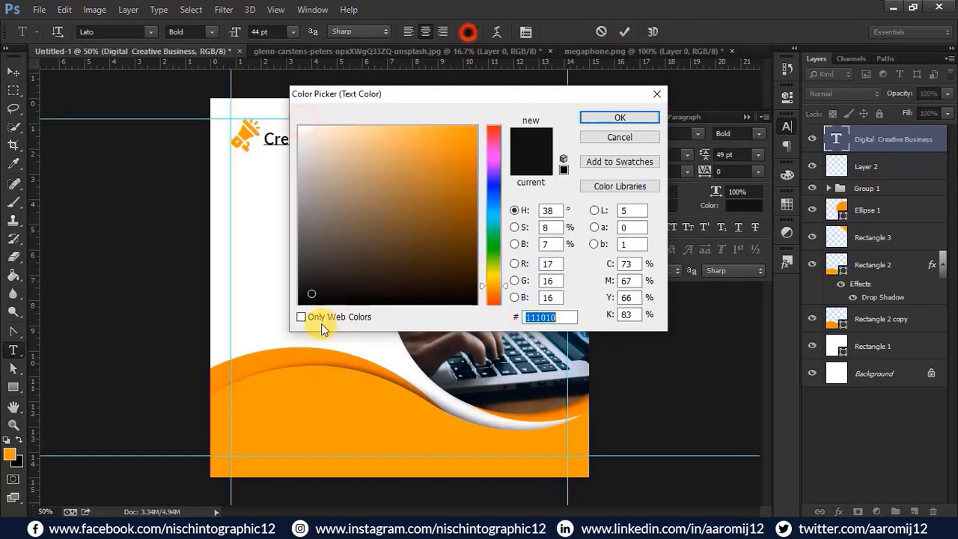
pyautogui.click(303, 400)
pyautogui.click(620, 117)
pyautogui.click(625, 32)
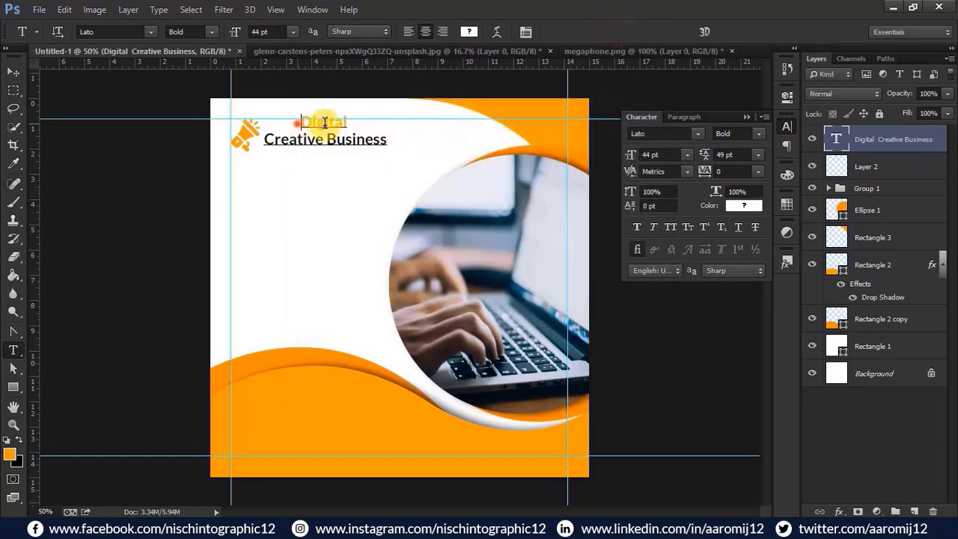
# Set the word "Digital" to the Black font style and widen its tracking.
pyautogui.moveTo(324, 122); pyautogui.dragTo(349, 122)
pyautogui.click(212, 31)
pyautogui.click(199, 227)
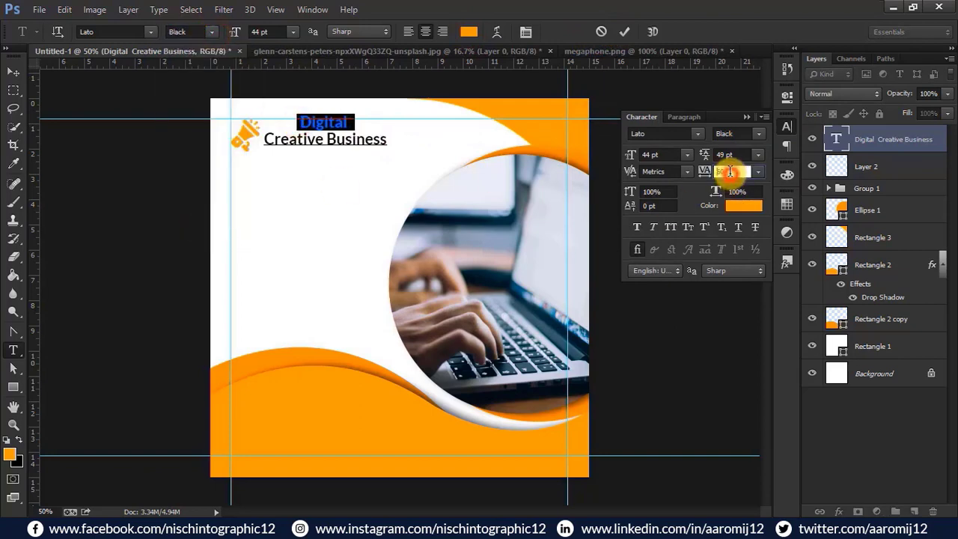
pyautogui.scroll(10, 730, 171)
pyautogui.click(625, 32)
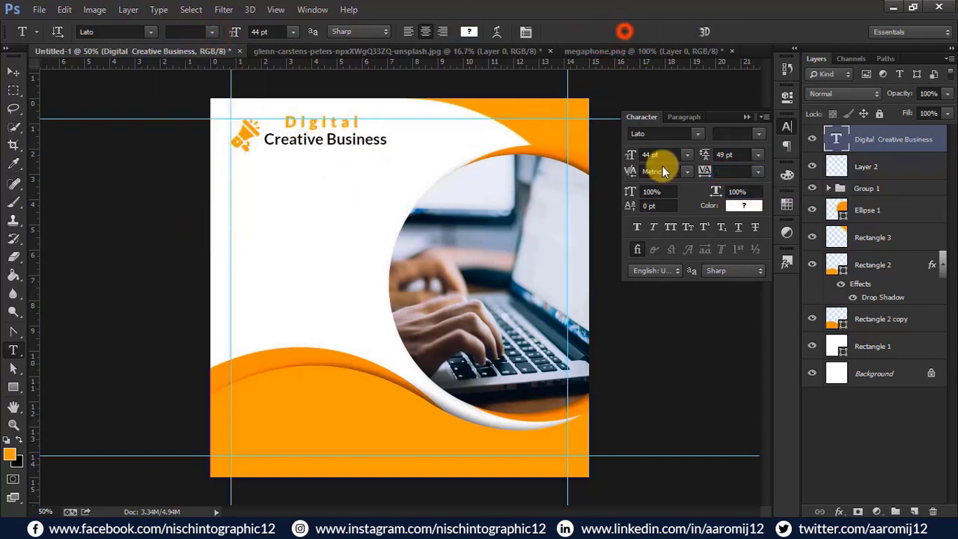
# Try to tighten the tracking of "Creative Business" to match the width of the word "Digital".
pyautogui.moveTo(265, 142); pyautogui.dragTo(407, 150)
pyautogui.scroll(-3, 731, 172)
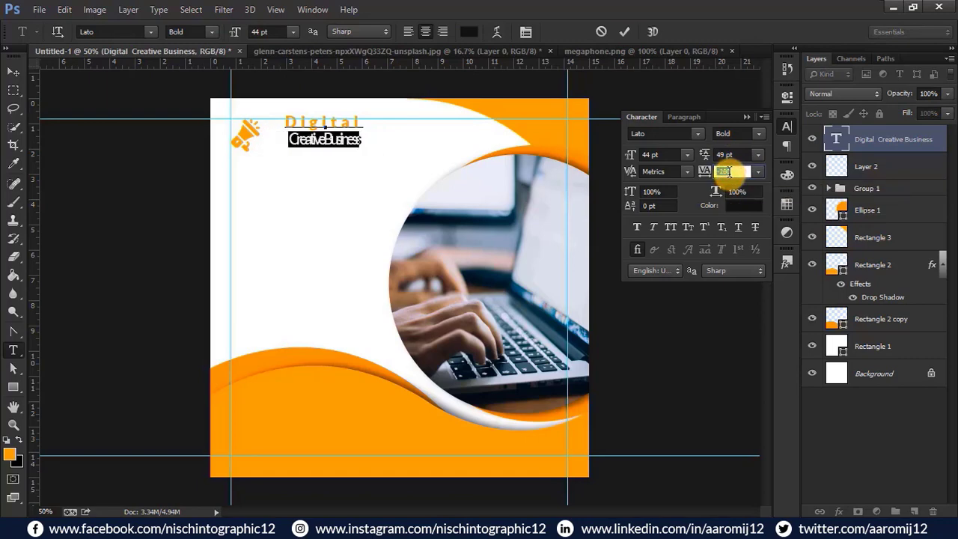
pyautogui.click(625, 31)
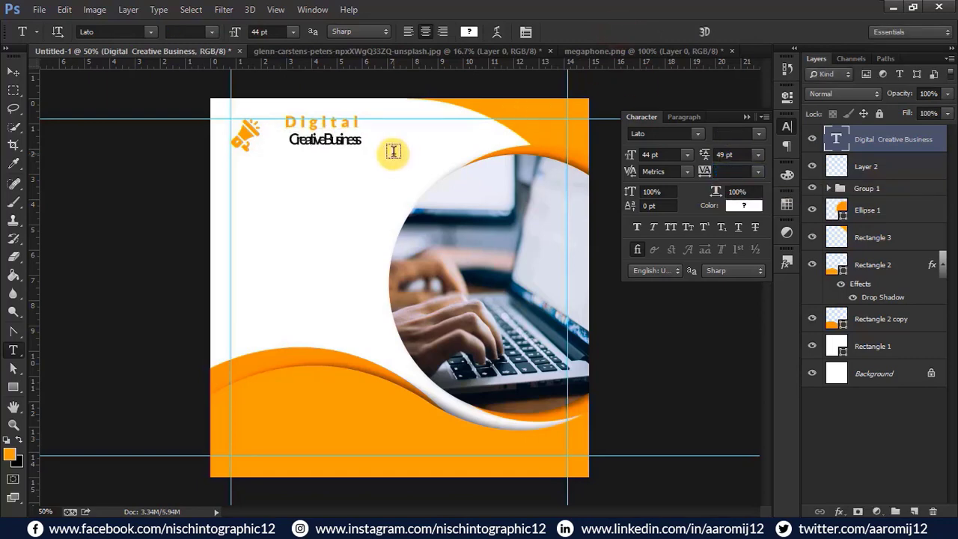
# Reduce the "Creative Business" line to 28 pt.
pyautogui.tripleClick(269, 144)
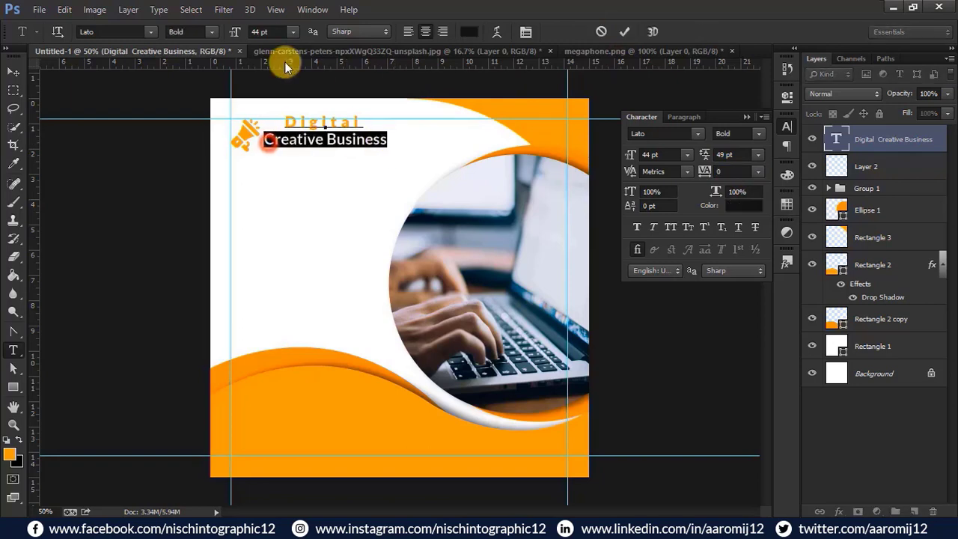
pyautogui.click(277, 32)
pyautogui.scroll(-7, 277, 32)
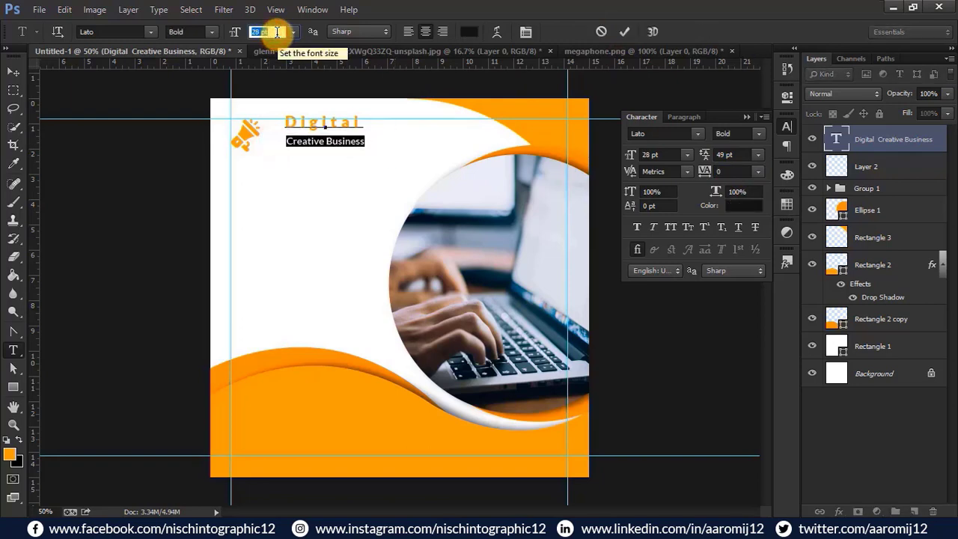
pyautogui.click(623, 33)
# Left-align both lines of the logo text.
pyautogui.click(286, 122)
pyautogui.hotkey('ctrl', 'a')
pyautogui.click(407, 31)
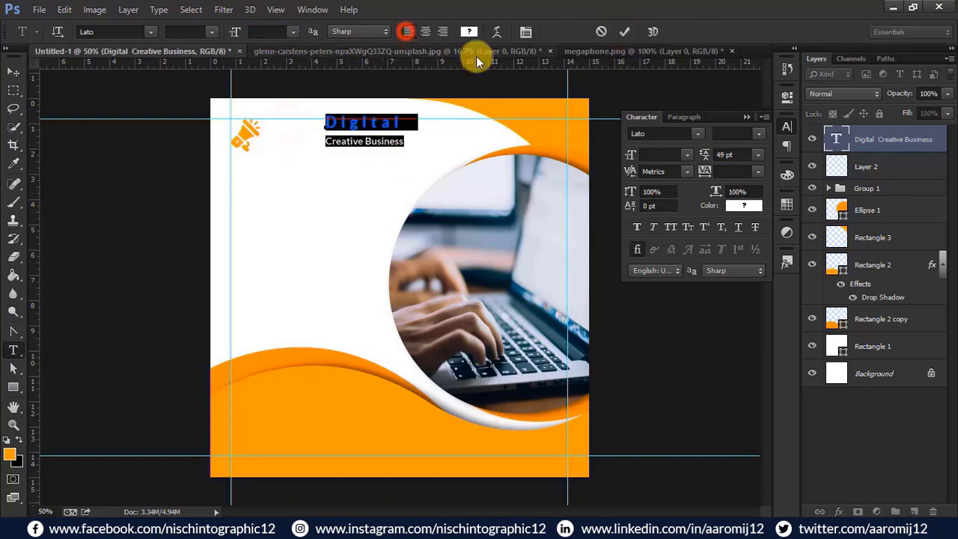
pyautogui.click(625, 32)
# Set the "Creative Business" line to 26 pt and the leading of both logo text lines to 33 pt.
pyautogui.tripleClick(329, 144)
pyautogui.click(273, 32)
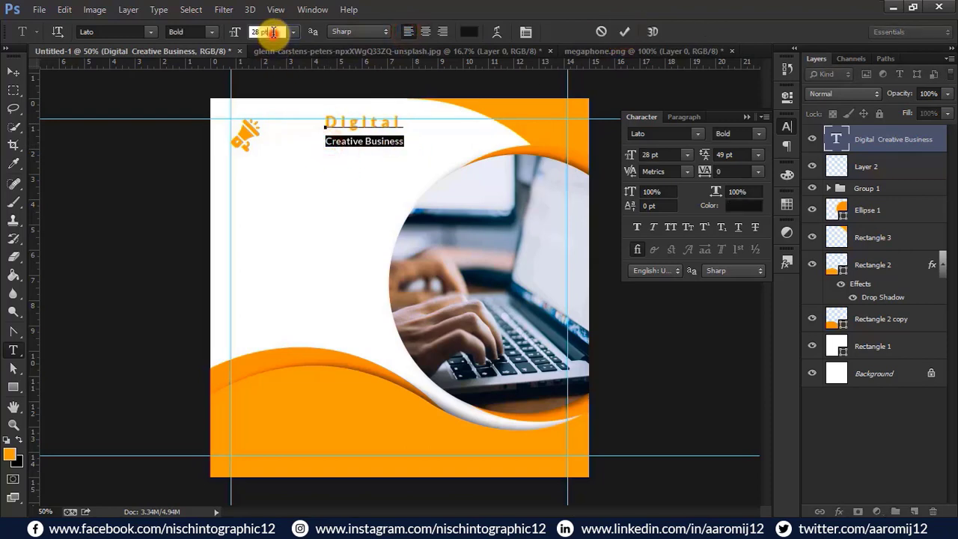
pyautogui.click(621, 32)
pyautogui.moveTo(324, 121); pyautogui.dragTo(421, 150)
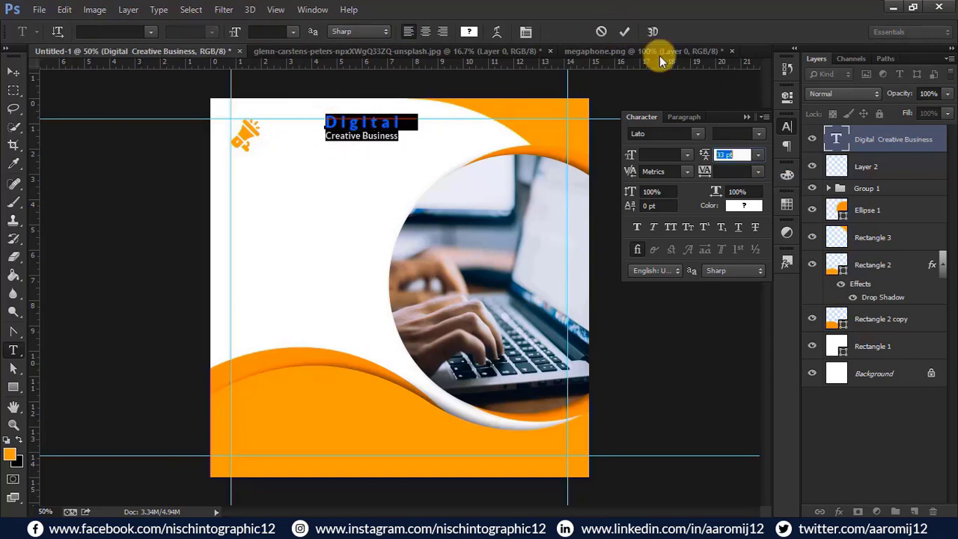
pyautogui.click(625, 31)
pyautogui.click(281, 33)
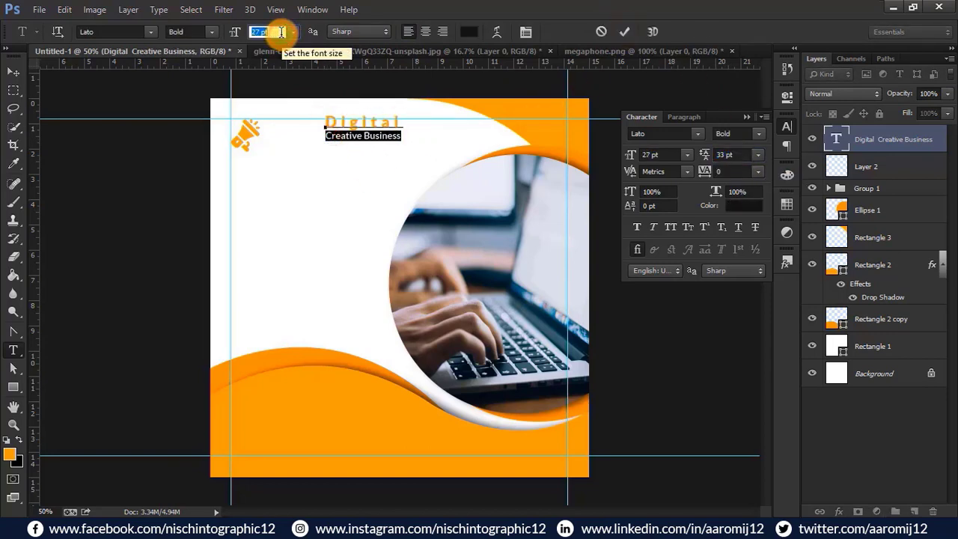
pyautogui.click(625, 31)
pyautogui.click(746, 117)
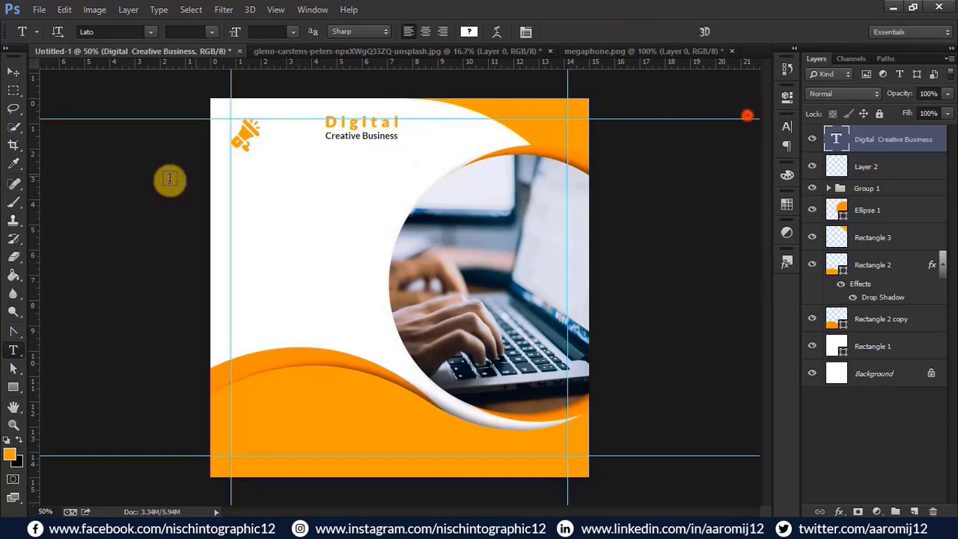
# Place the two-line logo text right beside the megaphone icon and scale it up to about the icon's height.
pyautogui.press('v')
pyautogui.hotkey('ctrl', 't')
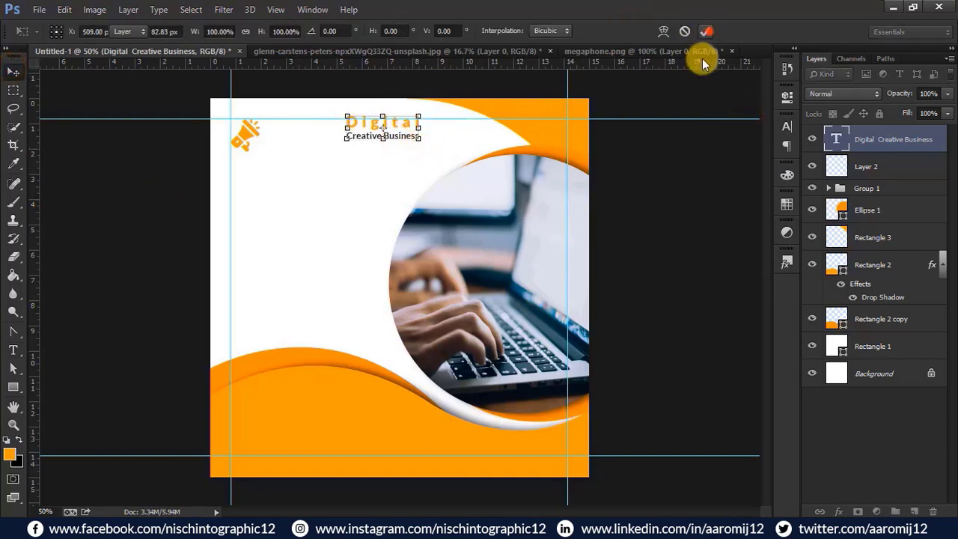
pyautogui.click(704, 31)
pyautogui.moveTo(355, 129); pyautogui.dragTo(277, 134)
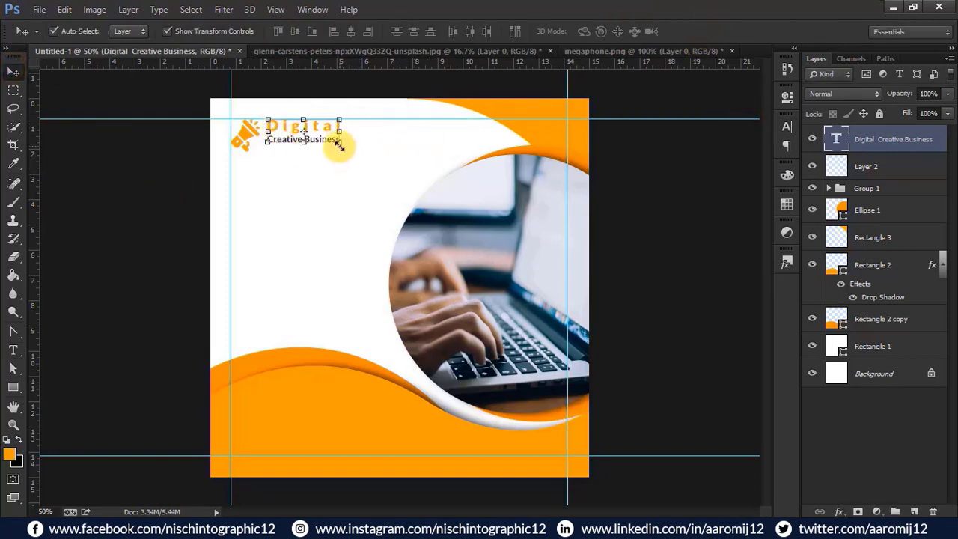
pyautogui.hotkey('ctrl', 't')
pyautogui.moveTo(348, 144); pyautogui.dragTo(385, 148)
pyautogui.click(705, 31)
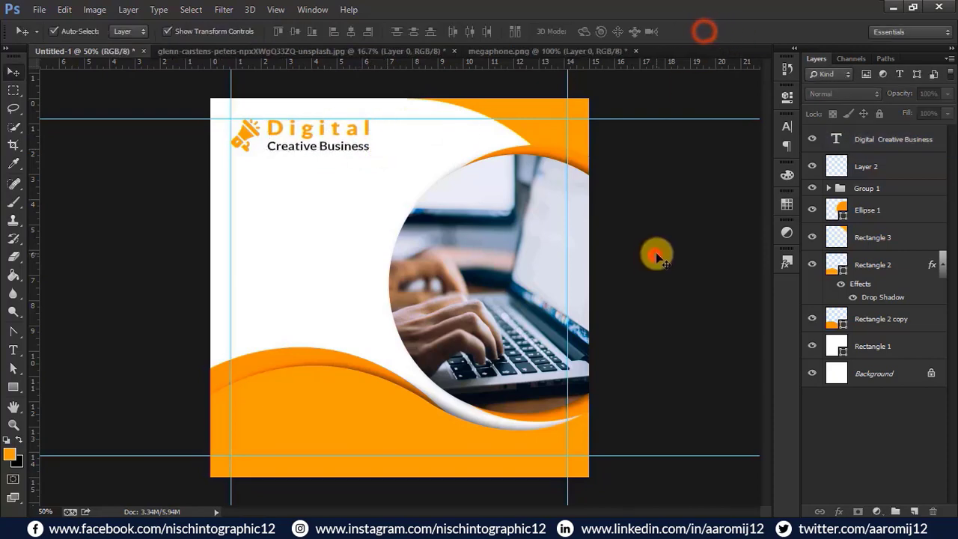
# Group the logo text with the megaphone layer and scale the group down in the corner of the margin guides.
pyautogui.click(892, 139)
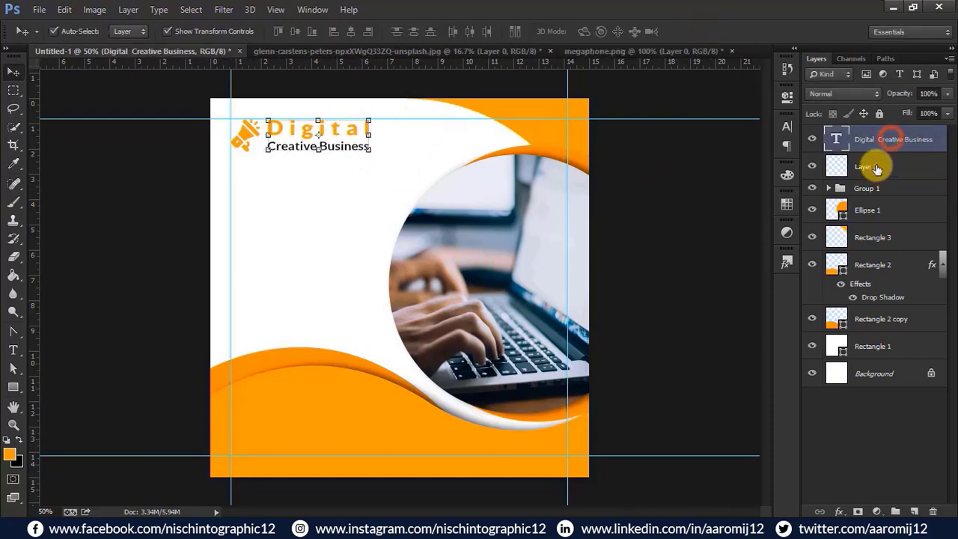
pyautogui.keyDown('shift'); pyautogui.click(876, 166); pyautogui.keyUp('shift')
pyautogui.hotkey('ctrl', 'g')
pyautogui.moveTo(368, 149); pyautogui.dragTo(323, 142)
pyautogui.click(705, 31)
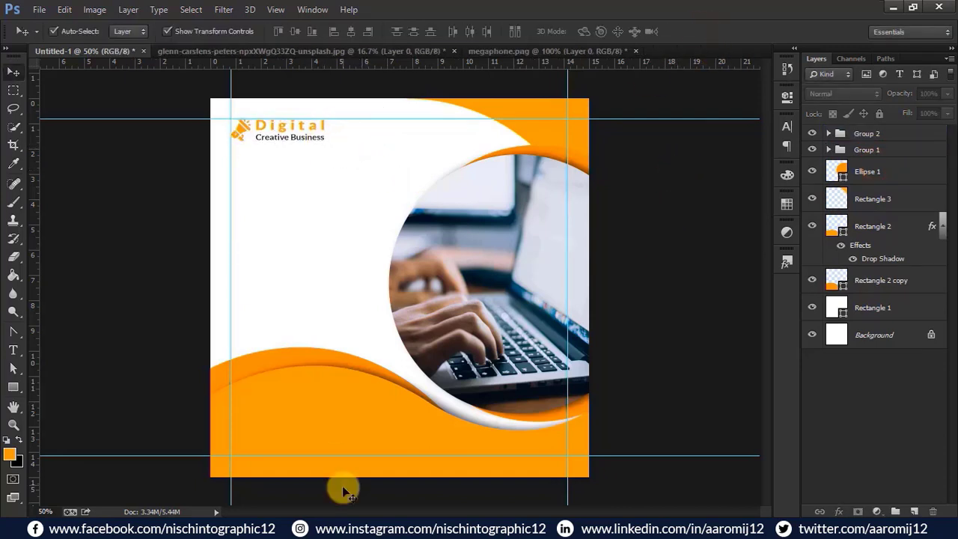
# Copy "Digital Marketing Expert" from the Notepad notes and paste it below the logo as a heading broken into three lines.
pyautogui.click(338, 528)
pyautogui.moveTo(613, 208); pyautogui.dragTo(479, 207)
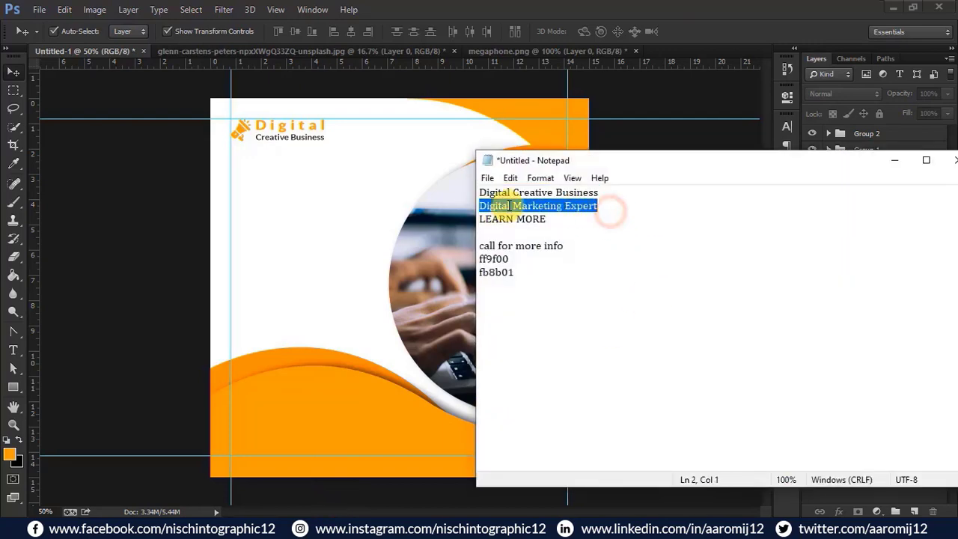
pyautogui.click(895, 161)
pyautogui.click(13, 350)
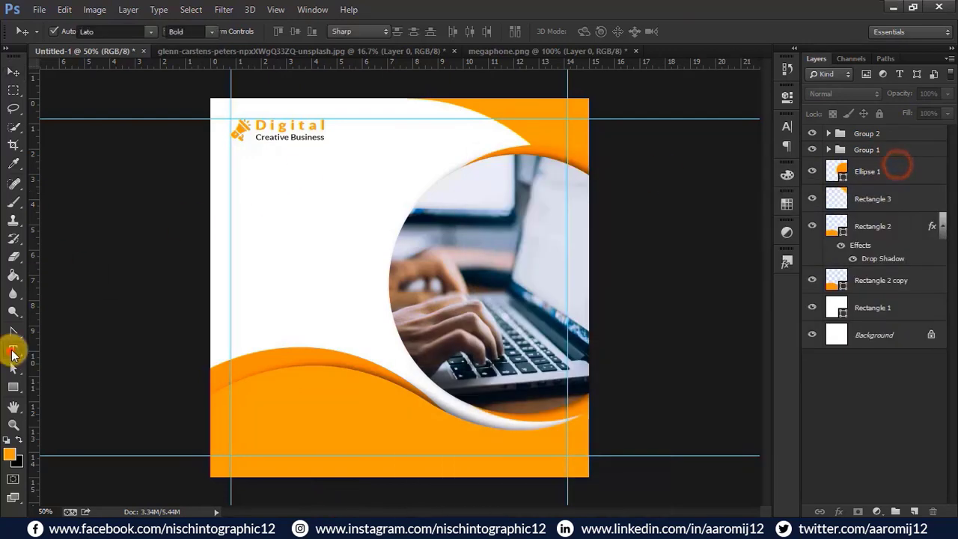
pyautogui.click(260, 186)
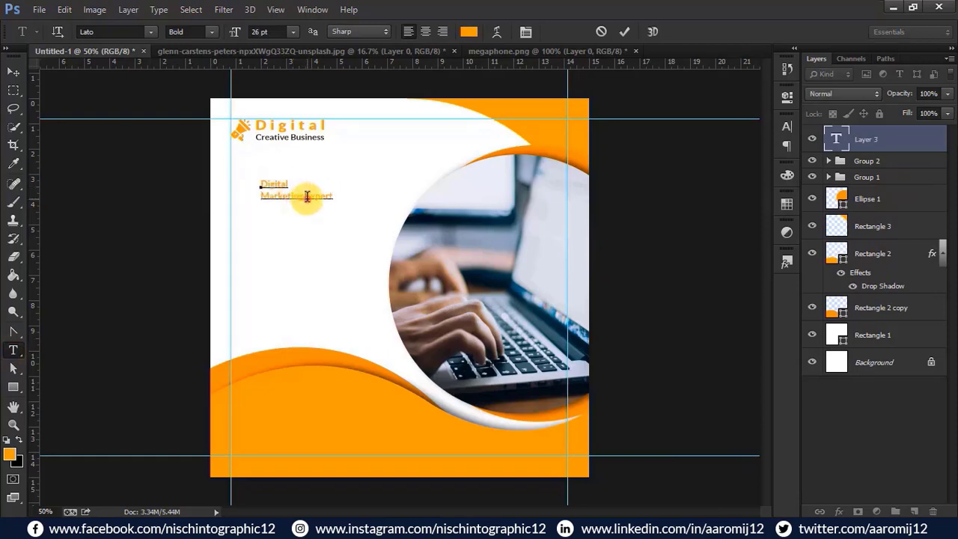
# Enlarge the whole heading to 87 pt and increase its leading until its three lines no longer overlap.
pyautogui.hotkey('ctrl', 'a')
pyautogui.click(271, 32)
pyautogui.scroll(10, 271, 32)
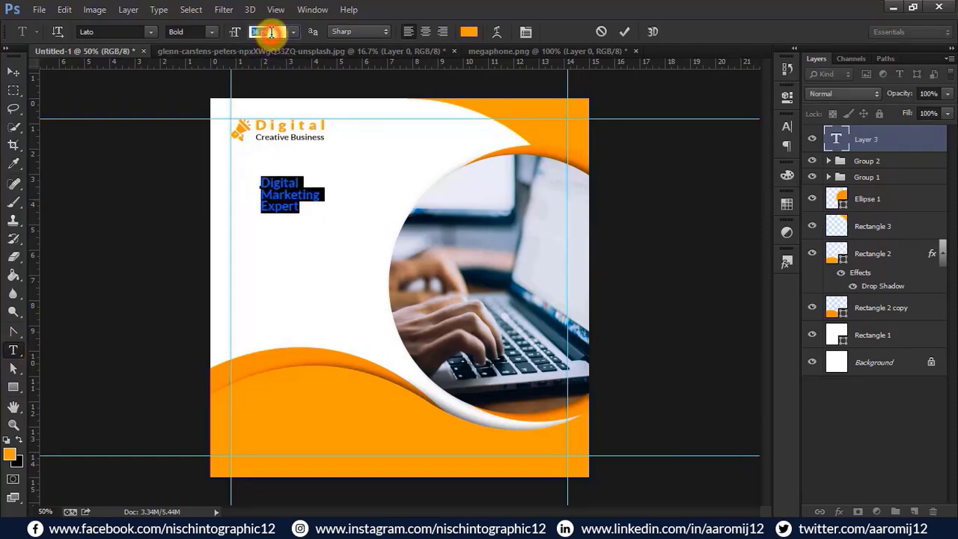
pyautogui.scroll(2, 271, 31)
pyautogui.click(786, 127)
pyautogui.click(730, 155)
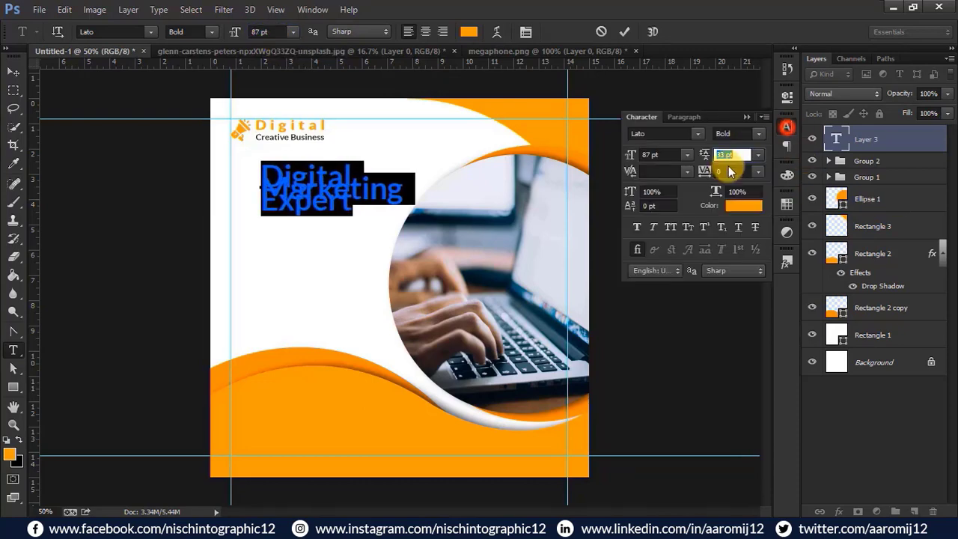
pyautogui.scroll(15, 737, 157)
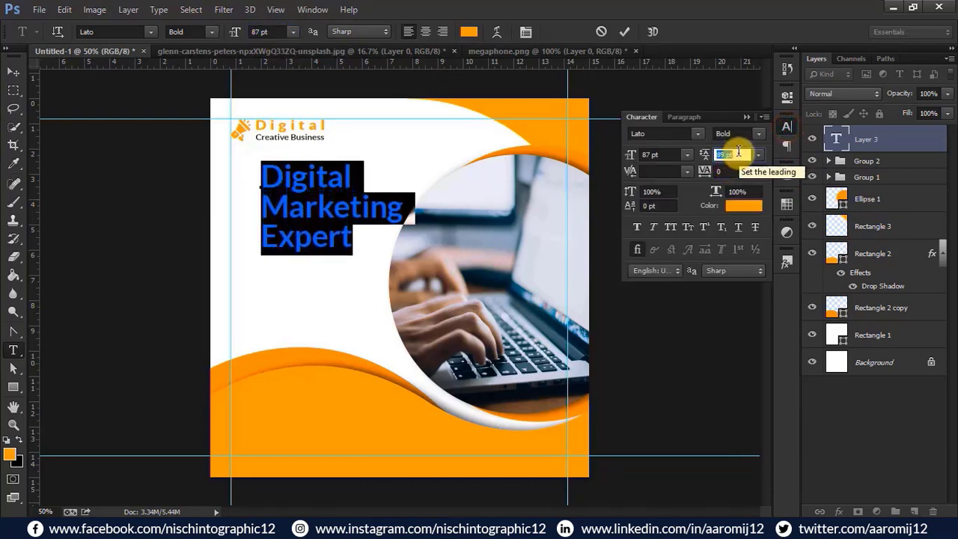
pyautogui.click(746, 116)
pyautogui.click(624, 31)
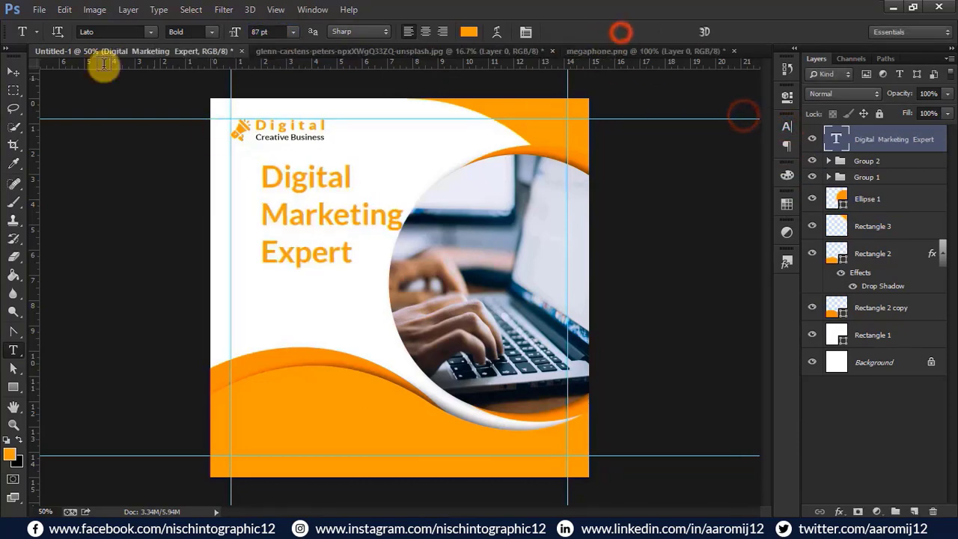
pyautogui.click(15, 78)
# Set the heading's Lato font style to Black and enlarge its type slightly.
pyautogui.click(13, 349)
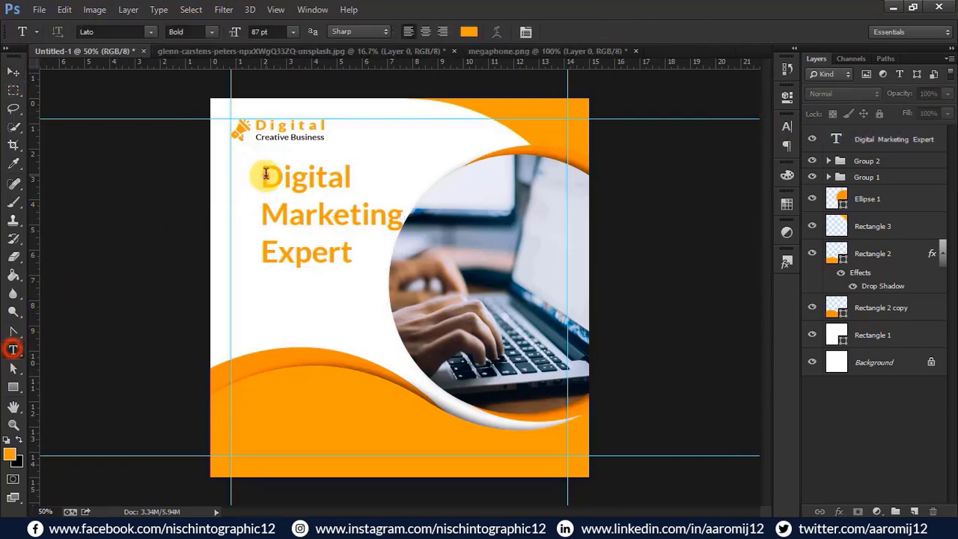
pyautogui.click(267, 176)
pyautogui.hotkey('ctrl', 'a')
pyautogui.click(212, 31)
pyautogui.click(204, 223)
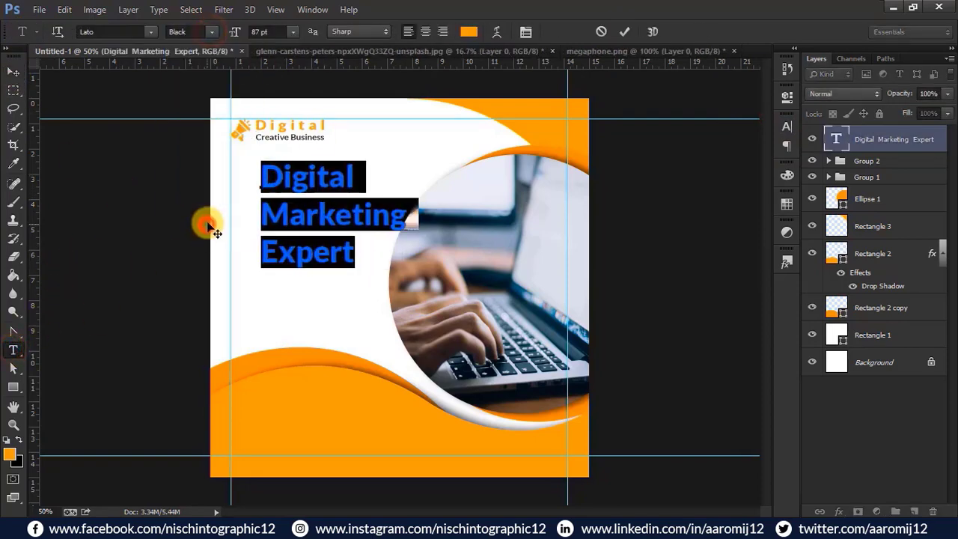
pyautogui.scroll(3, 274, 32)
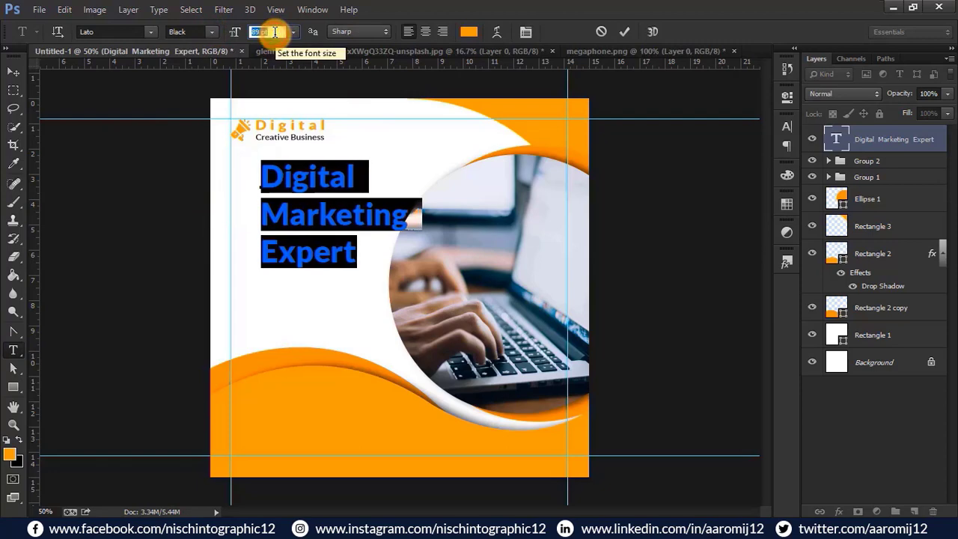
pyautogui.click(624, 32)
# Move the heading against the left margin guide and nudge it up close below the logo.
pyautogui.click(16, 75)
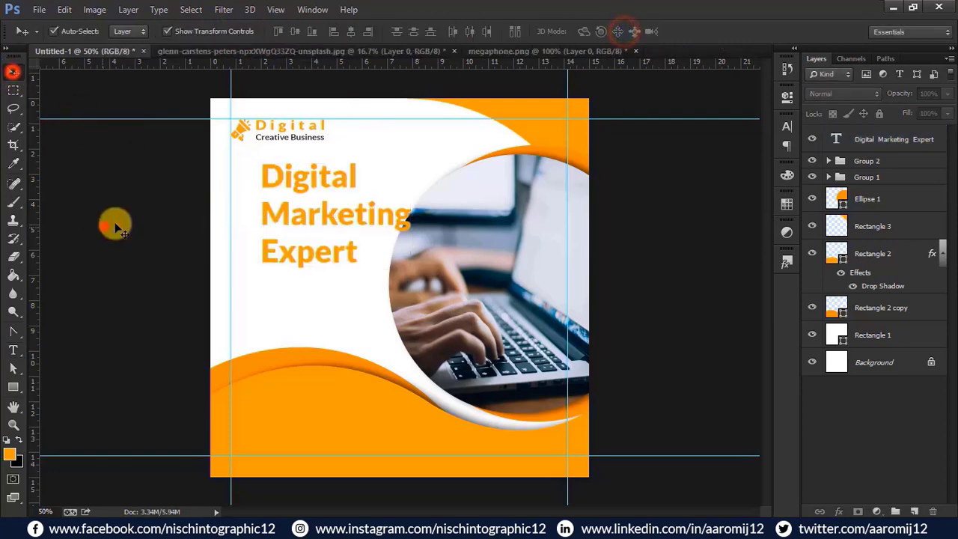
pyautogui.moveTo(287, 218); pyautogui.dragTo(255, 226)
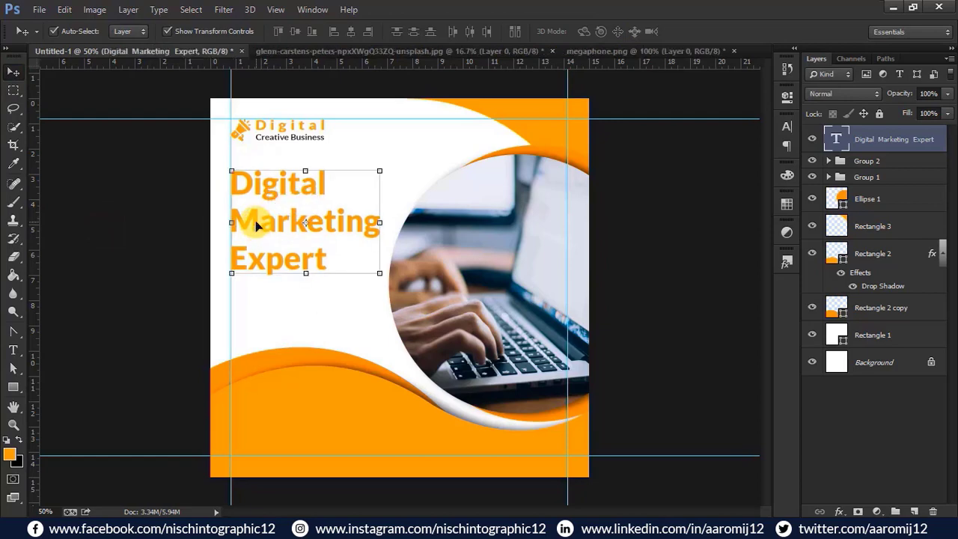
pyautogui.moveTo(379, 274); pyautogui.dragTo(386, 274)
pyautogui.press('Up')
pyautogui.press('Up')
pyautogui.press('Up')
pyautogui.press('Up')
pyautogui.press('Up')
pyautogui.press('Up')
pyautogui.press('Up')
pyautogui.press('Up')
pyautogui.press('Up')
pyautogui.press('Up')
pyautogui.press('Up')
pyautogui.press('Up')
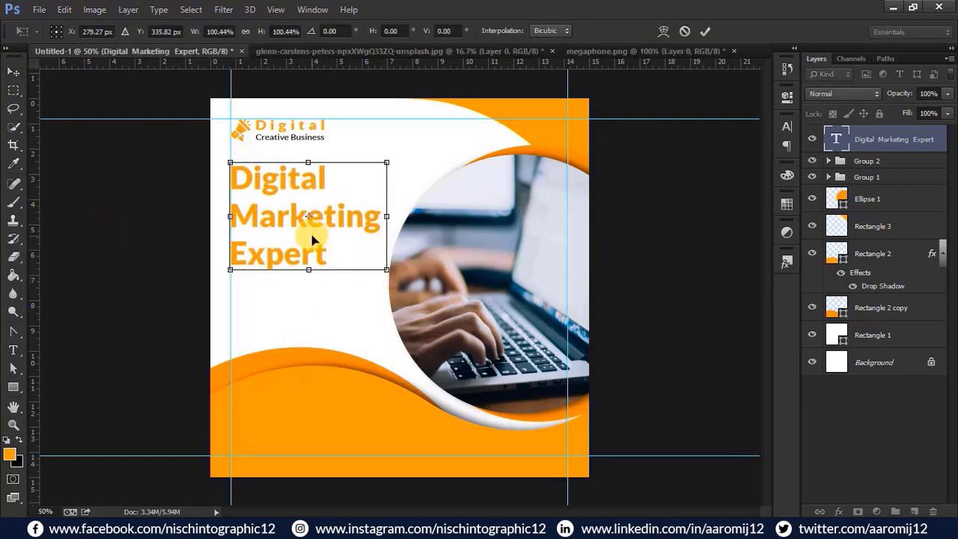
pyautogui.press('Up')
pyautogui.press('Up')
pyautogui.press('Up')
pyautogui.press('Up')
pyautogui.press('Up')
pyautogui.press('Up')
pyautogui.press('Up')
pyautogui.press('Up')
pyautogui.press('Up')
pyautogui.press('Up')
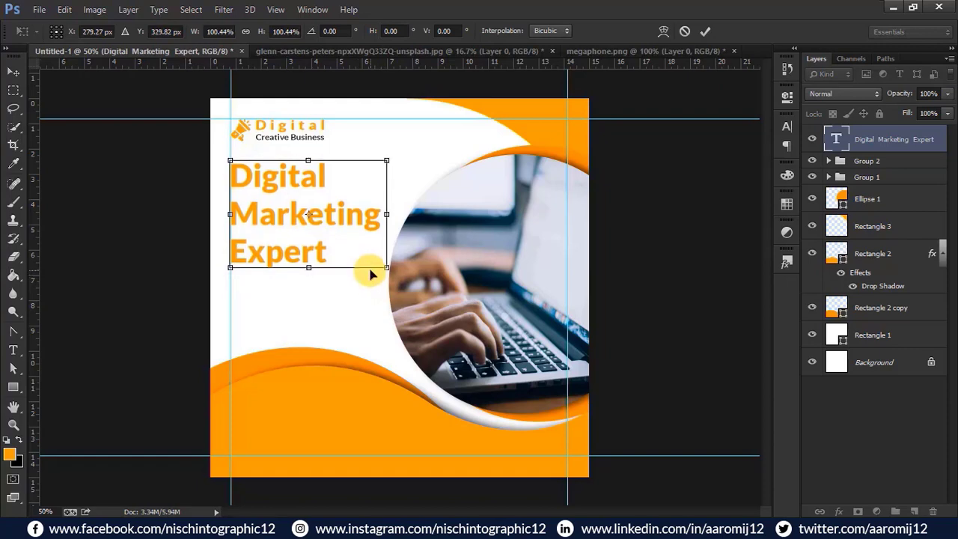
# Scale the heading up proportionally until "Marketing" reaches the edge of the circular photo.
pyautogui.moveTo(386, 267); pyautogui.dragTo(392, 274)
pyautogui.click(706, 30)
pyautogui.click(662, 188)
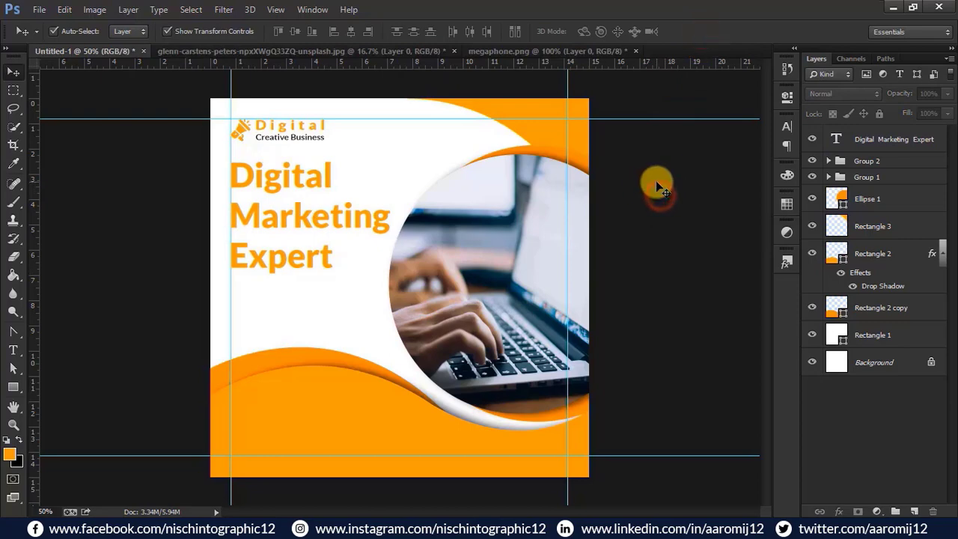
# Recolour the word "Digital" in the heading dark grey, #2c2b2a.
pyautogui.click(12, 349)
pyautogui.moveTo(231, 168); pyautogui.dragTo(340, 177)
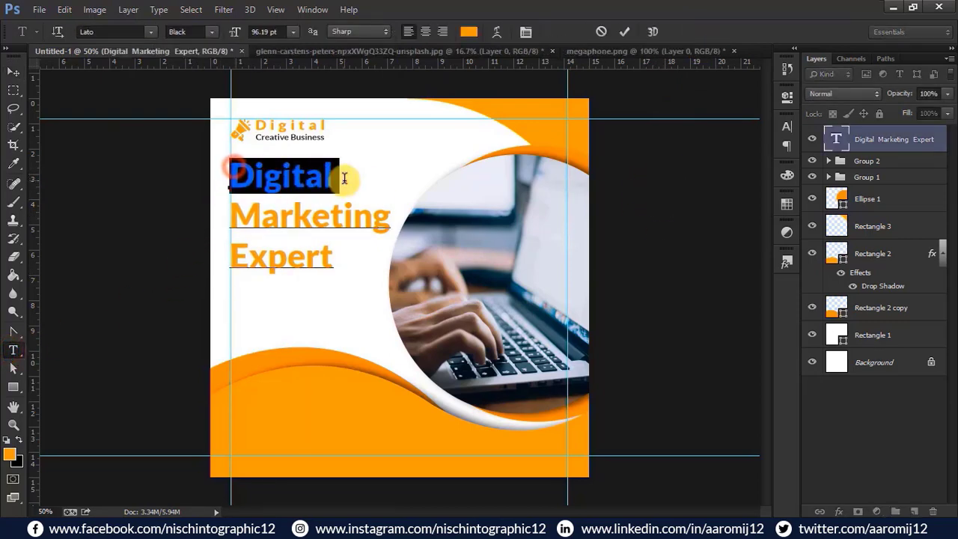
pyautogui.click(469, 31)
pyautogui.moveTo(308, 285); pyautogui.dragTo(307, 274)
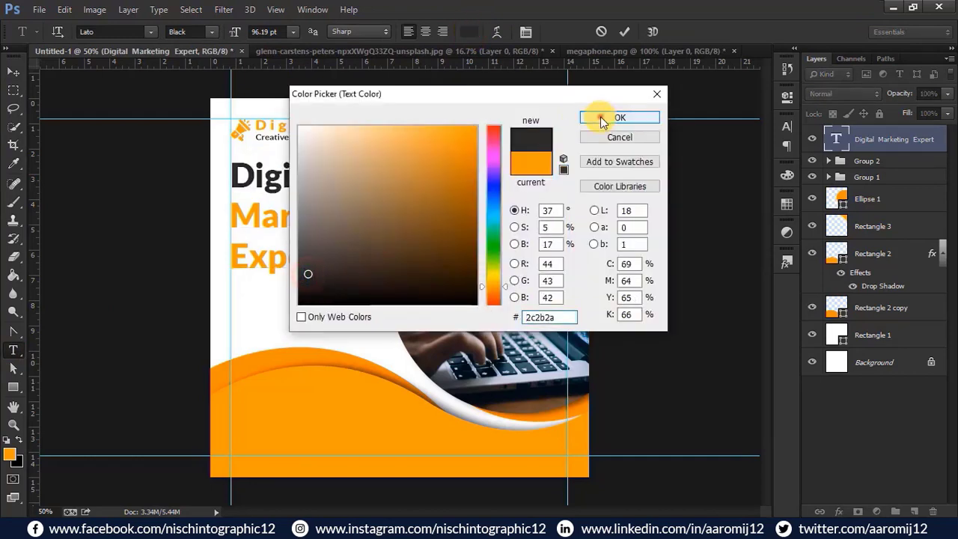
pyautogui.click(602, 117)
pyautogui.click(624, 31)
# Recolour the word "Expert" with the dark grey #2c2b2a sampled from "Digital" in the heading.
pyautogui.moveTo(235, 252); pyautogui.dragTo(331, 257)
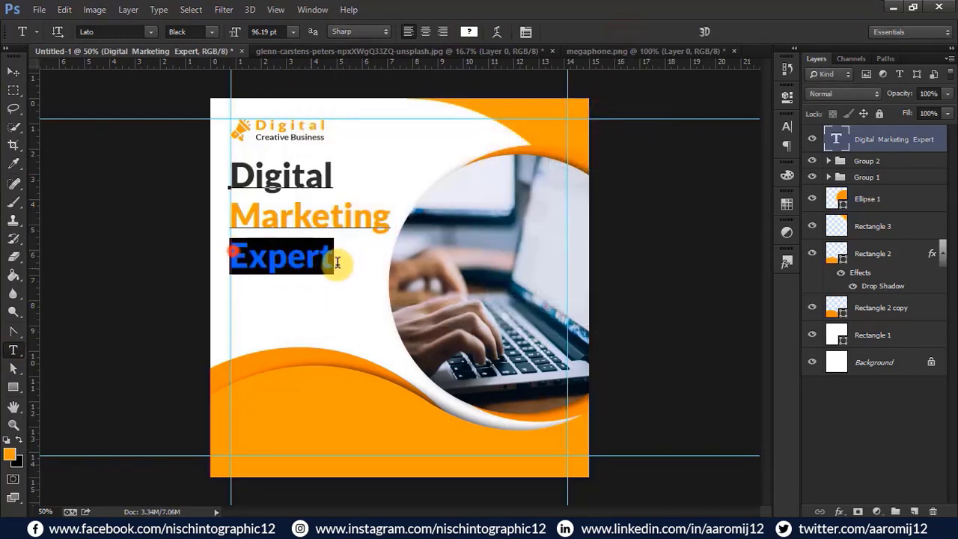
pyautogui.click(469, 31)
pyautogui.click(253, 171)
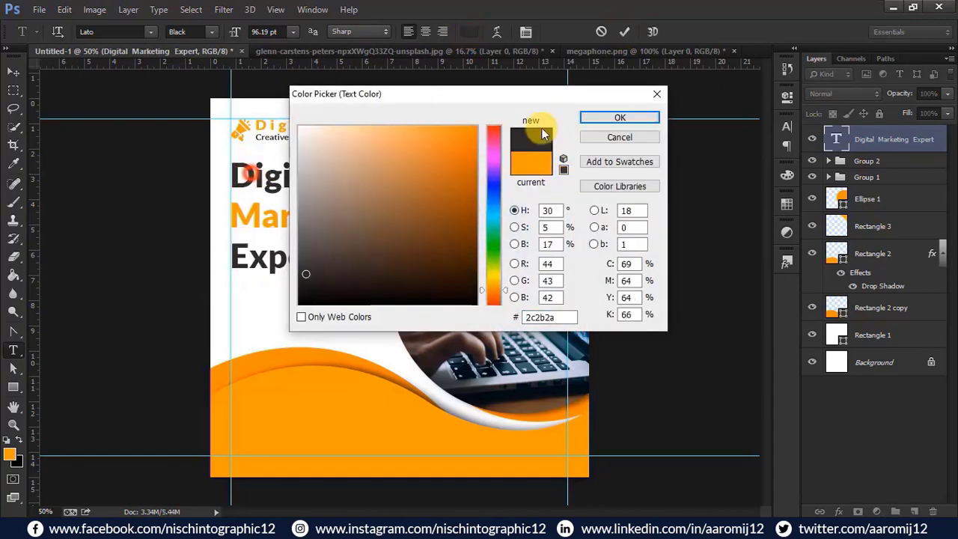
pyautogui.click(620, 117)
pyautogui.click(624, 32)
pyautogui.click(15, 74)
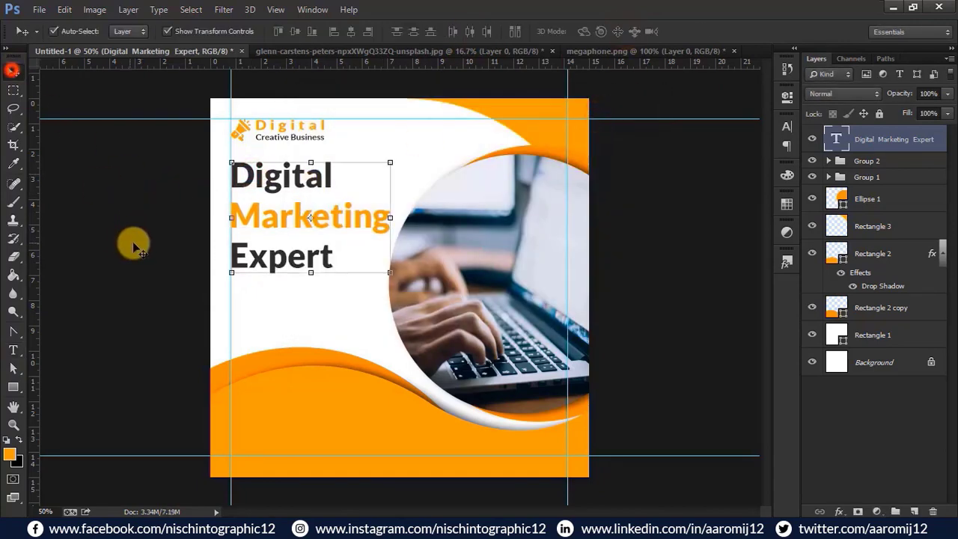
# Tighten the leading of the three heading lines to 95.36 pt.
pyautogui.click(786, 128)
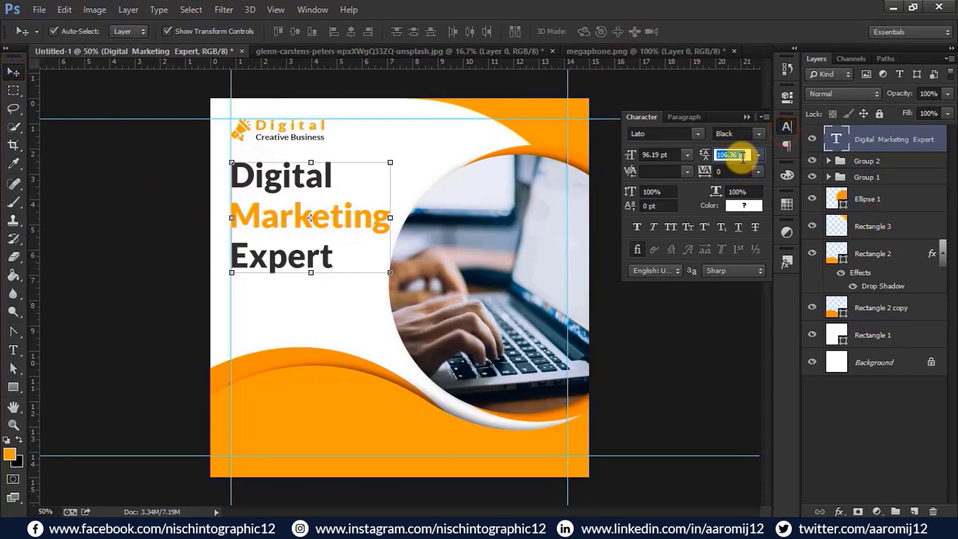
pyautogui.click(707, 22)
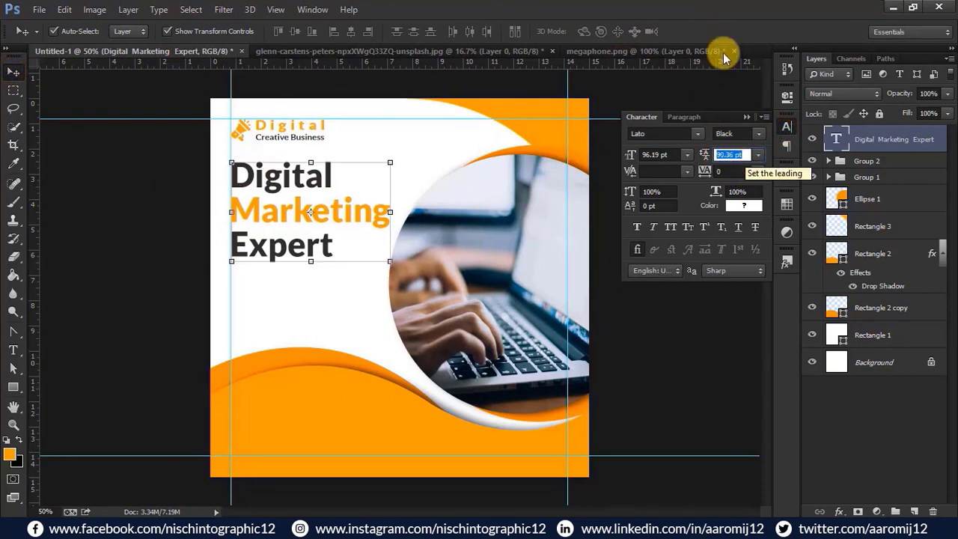
pyautogui.click(713, 88)
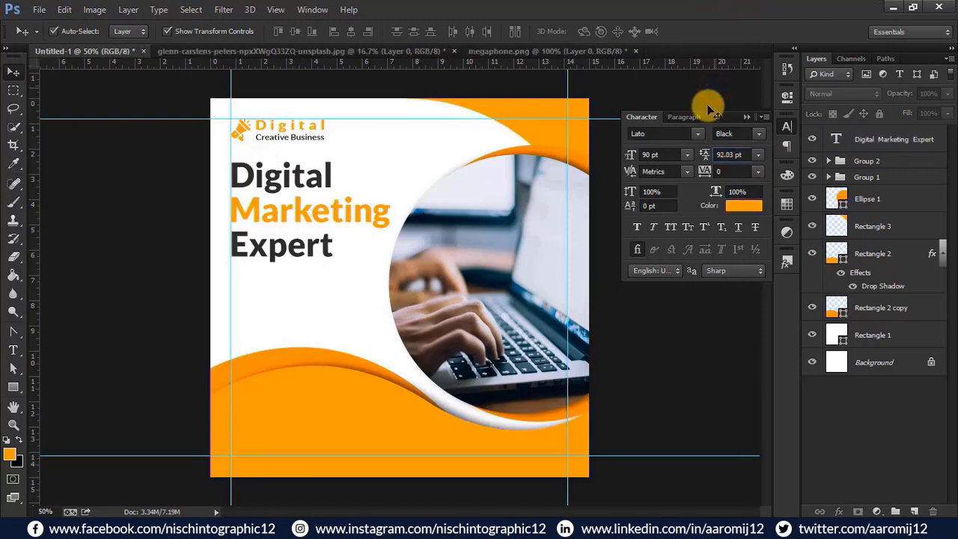
pyautogui.click(13, 349)
pyautogui.moveTo(232, 175); pyautogui.dragTo(333, 247)
pyautogui.scroll(-3, 743, 155)
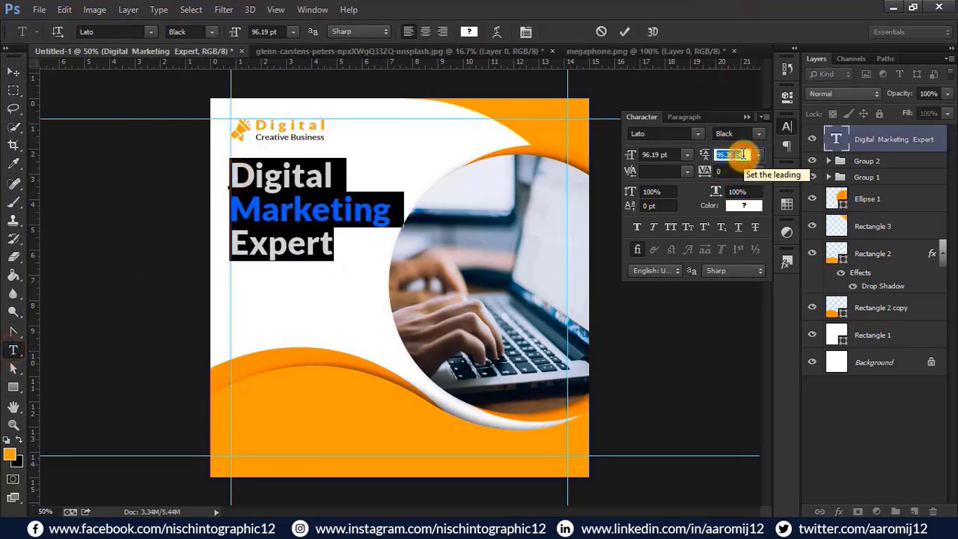
pyautogui.scroll(-1, 743, 155)
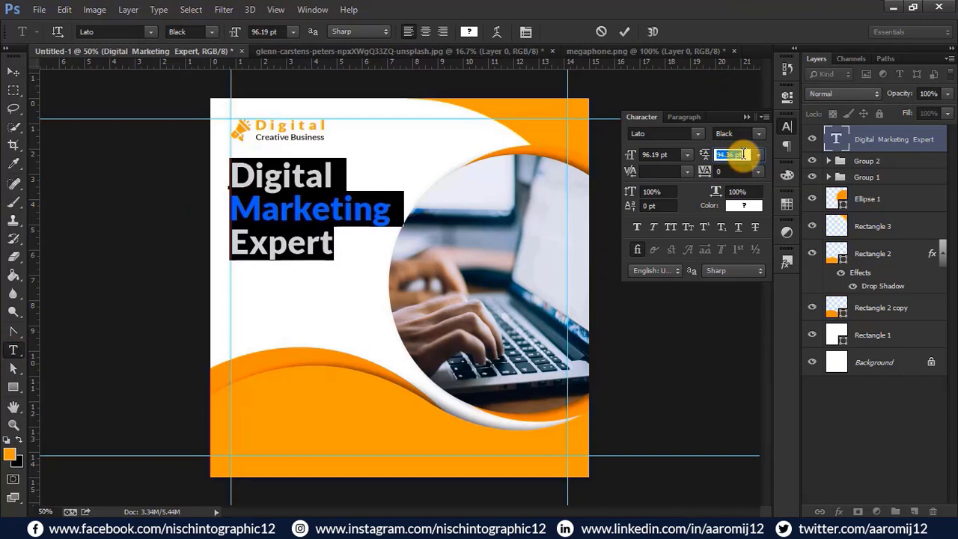
pyautogui.scroll(-2, 743, 154)
pyautogui.scroll(2, 741, 153)
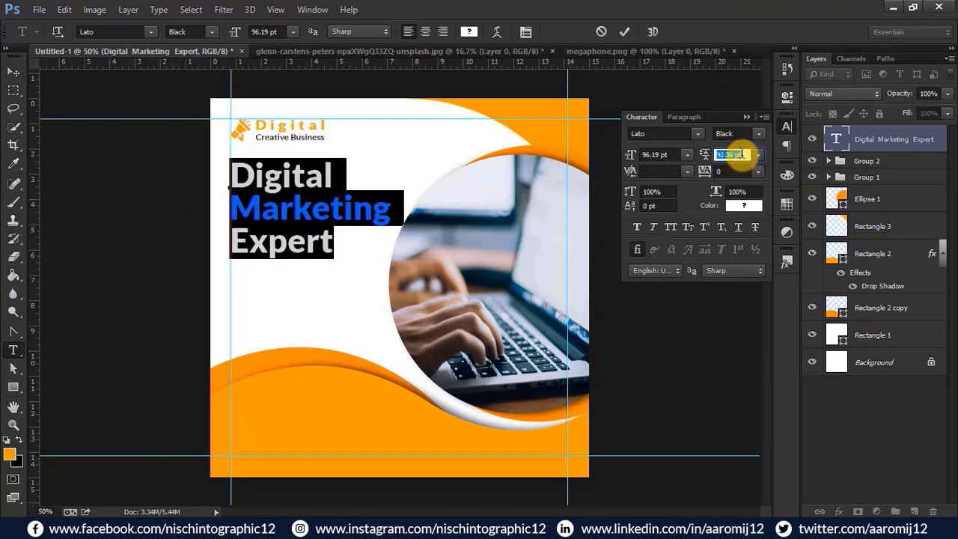
pyautogui.click(623, 32)
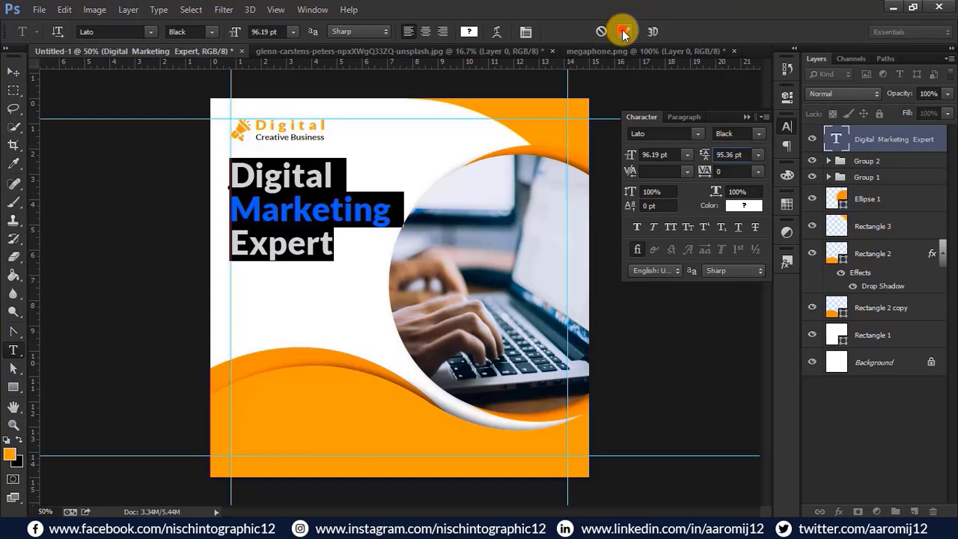
pyautogui.click(746, 117)
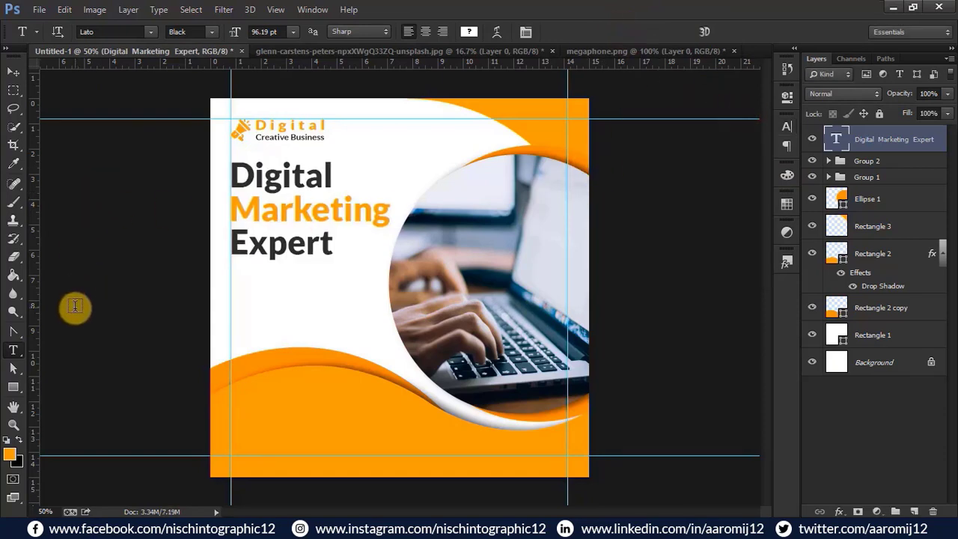
# Create a 36 pt paragraph text box below the heading and paste in the opening Lorem Ipsum text copied from lipsum.com in the browser.
pyautogui.moveTo(241, 277); pyautogui.dragTo(434, 366)
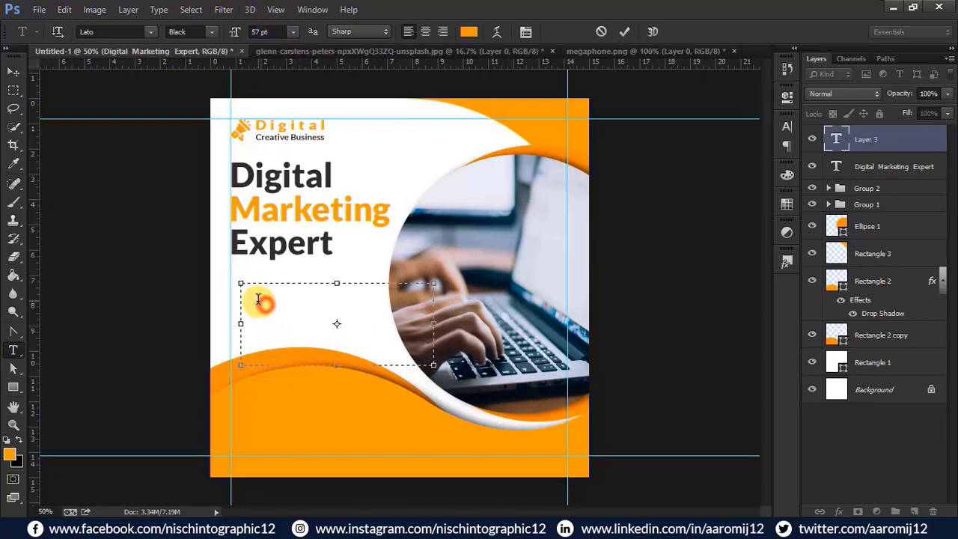
pyautogui.click(271, 31)
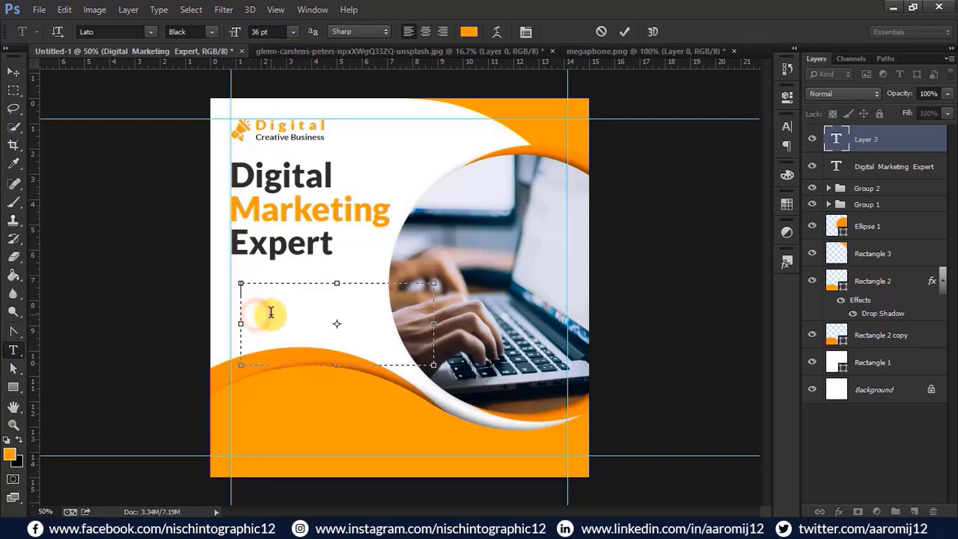
pyautogui.click(504, 531)
pyautogui.moveTo(158, 147); pyautogui.dragTo(222, 175)
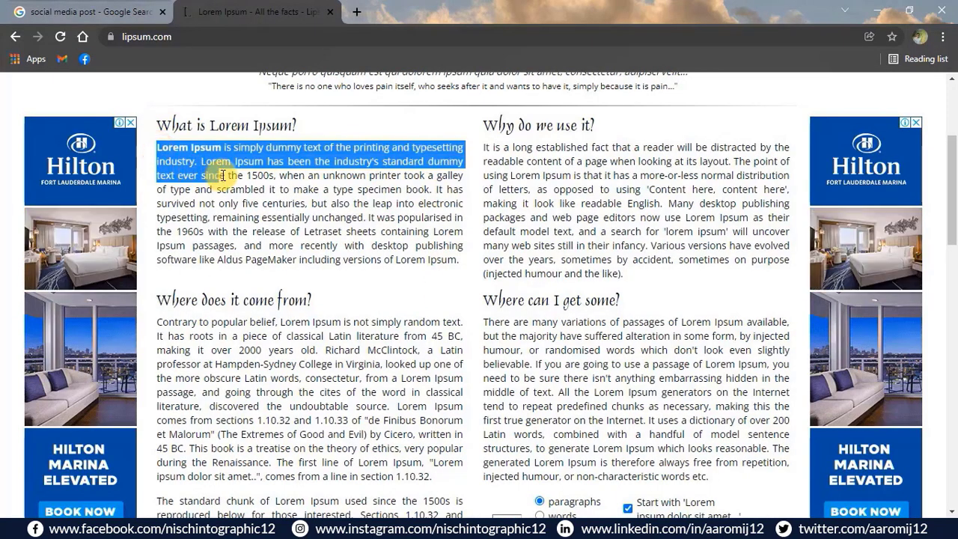
pyautogui.click(877, 13)
pyautogui.hotkey('ctrl', 'v')
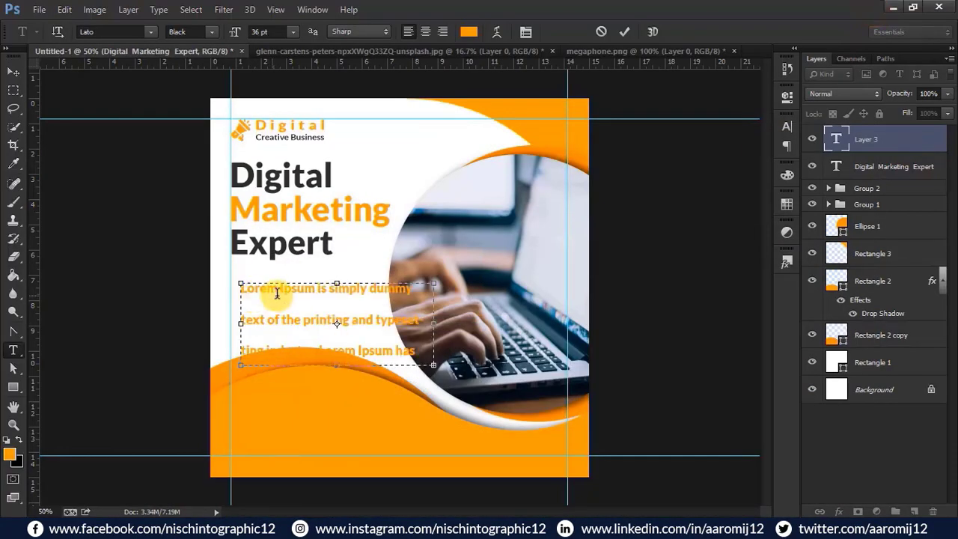
# Reduce the pasted Lorem Ipsum paragraph to 32 pt with a leading of 41.22 pt.
pyautogui.hotkey('ctrl', 'a')
pyautogui.click(786, 129)
pyautogui.scroll(-9, 741, 156)
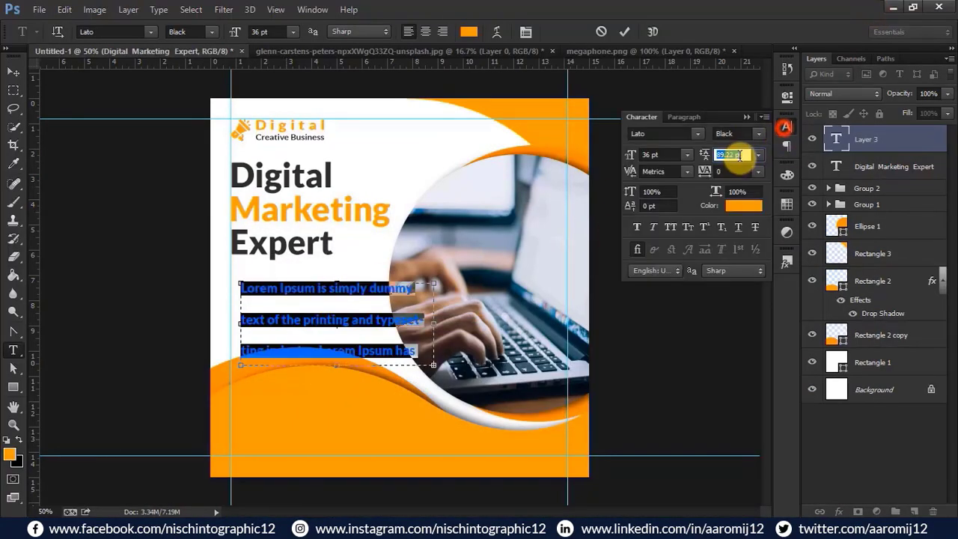
pyautogui.scroll(-20, 741, 155)
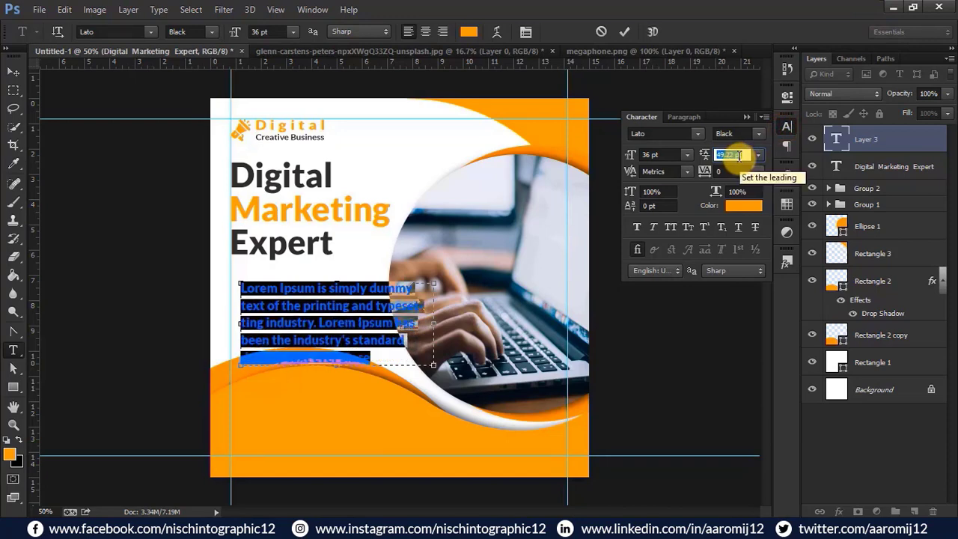
pyautogui.scroll(1, 739, 155)
pyautogui.click(653, 154)
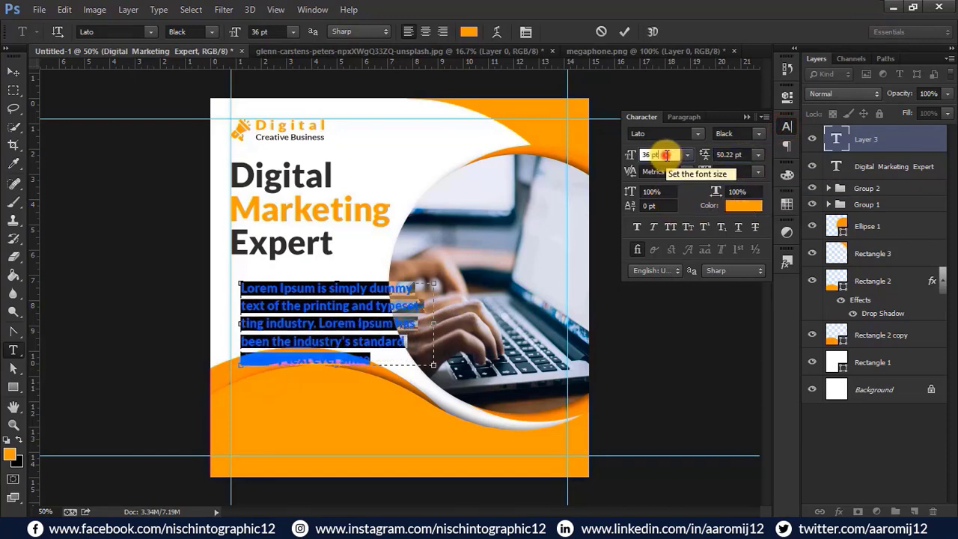
pyautogui.scroll(-11, 659, 154)
pyautogui.scroll(7, 666, 153)
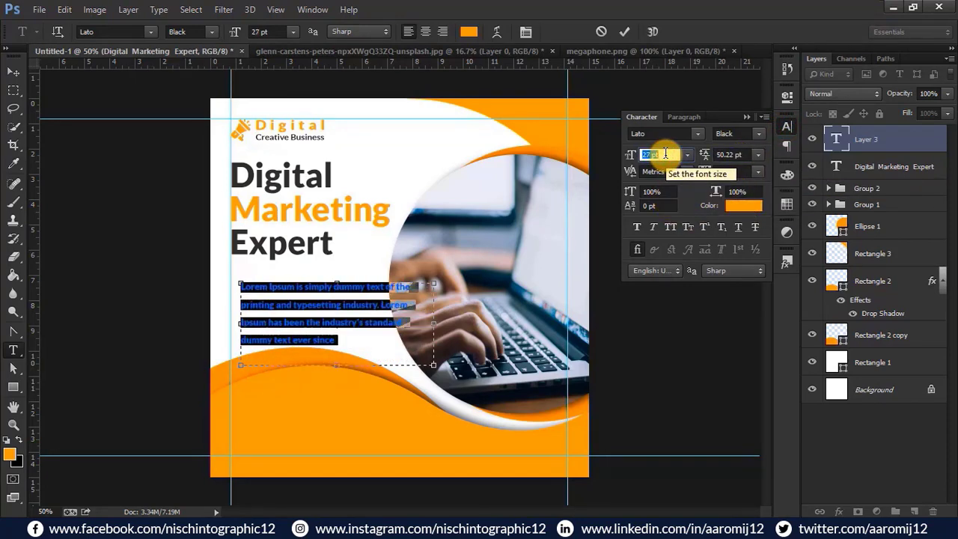
pyautogui.scroll(1, 666, 154)
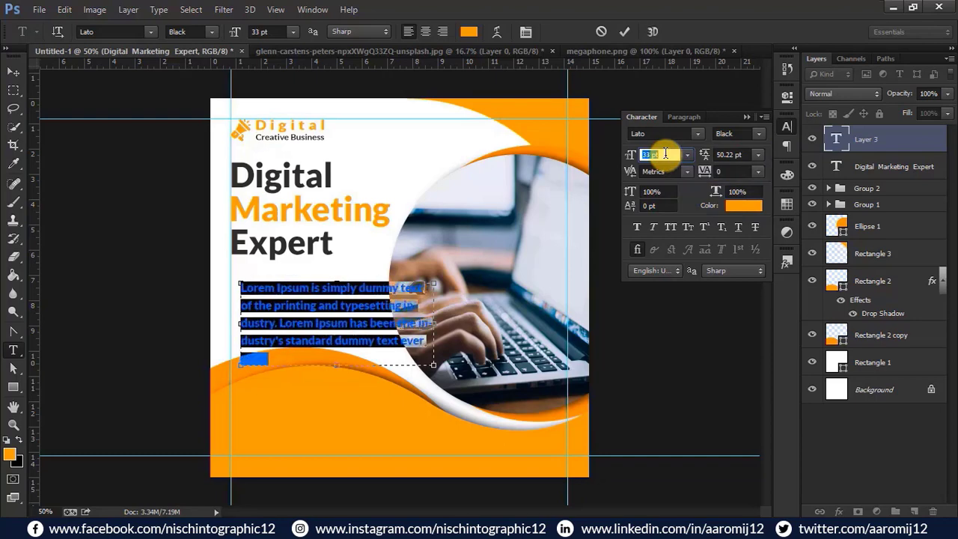
pyautogui.scroll(-1, 666, 153)
pyautogui.click(738, 154)
pyautogui.scroll(-1, 743, 155)
pyautogui.scroll(-8, 743, 155)
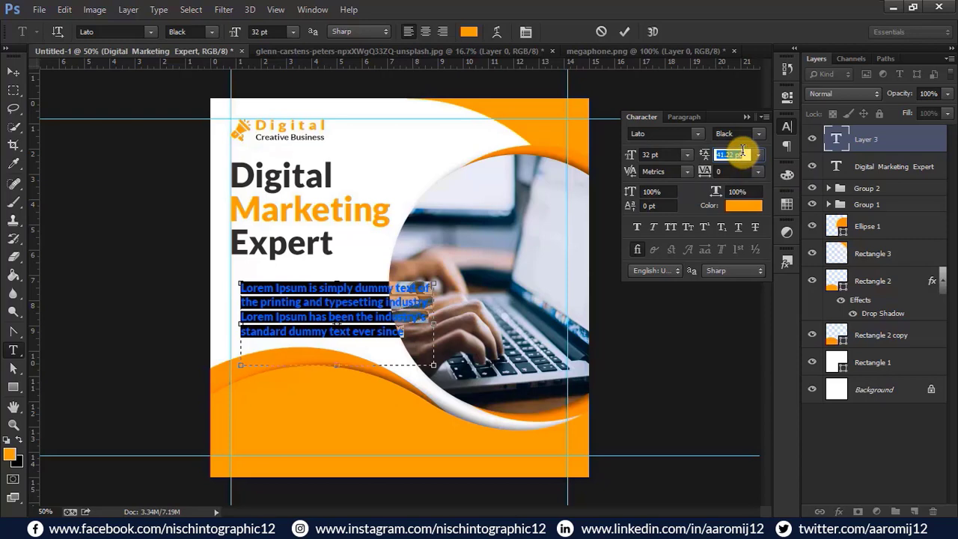
# Scale the Lorem Ipsum paragraph to about 75% and move it below the heading, aligned with the left guide.
pyautogui.click(746, 118)
pyautogui.click(624, 31)
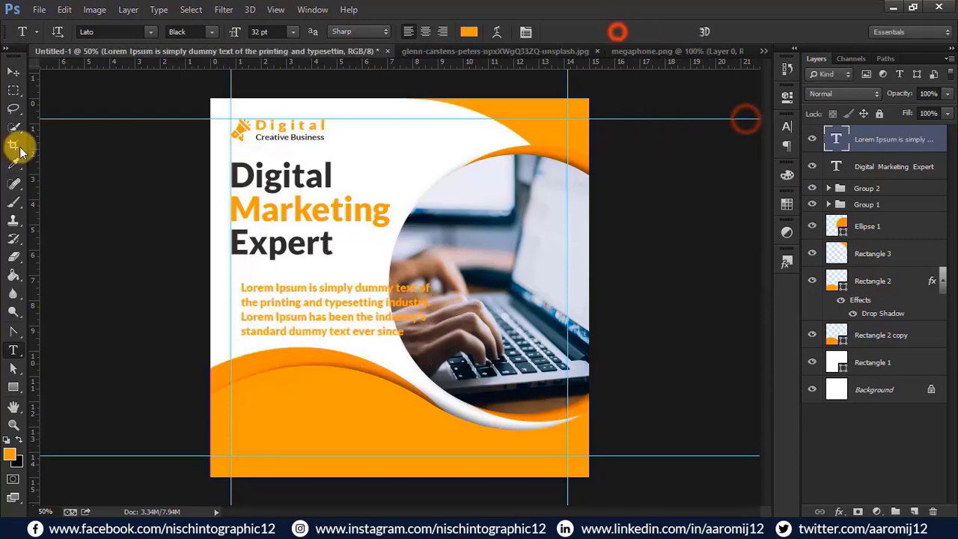
pyautogui.click(12, 72)
pyautogui.moveTo(428, 362); pyautogui.dragTo(378, 336)
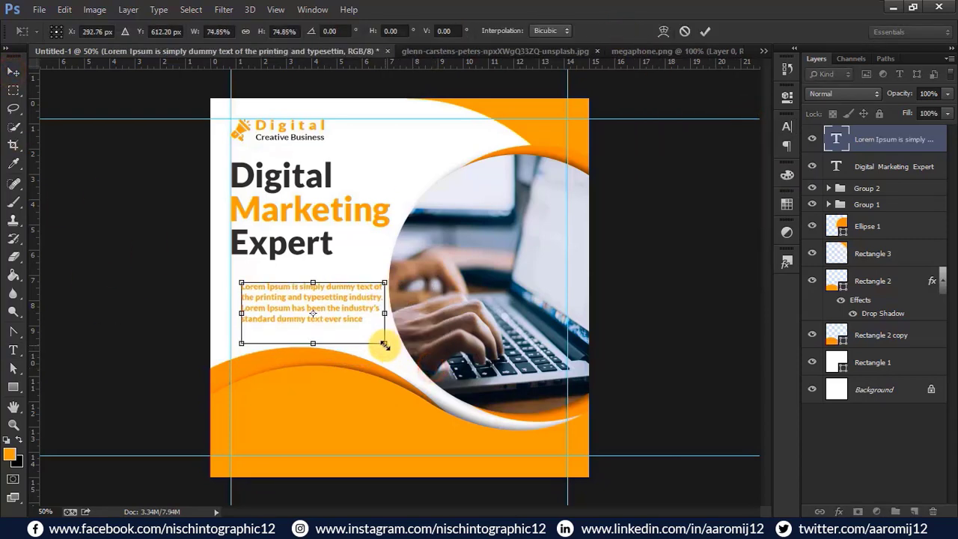
pyautogui.click(700, 31)
pyautogui.moveTo(314, 304); pyautogui.dragTo(304, 287)
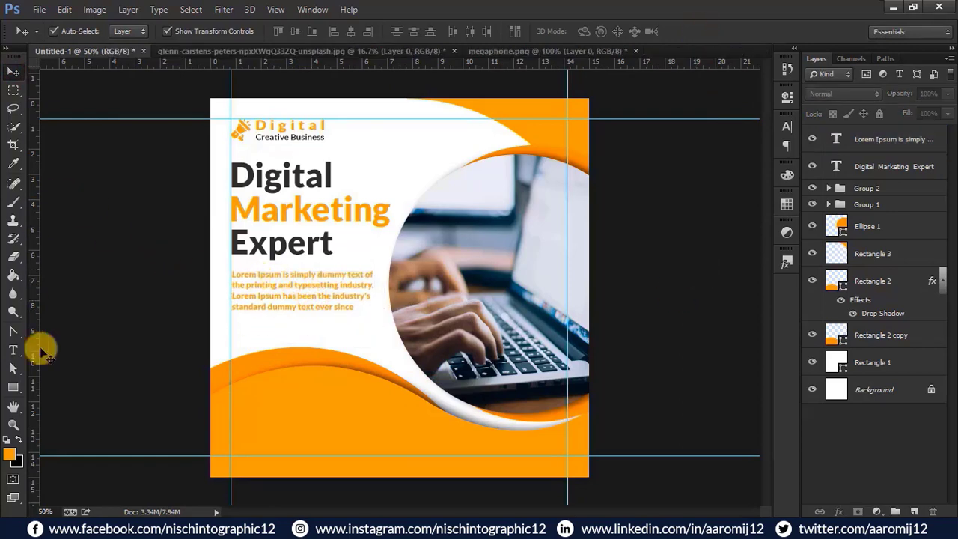
# Trim the Lorem Ipsum paragraph so it ends at "has been the" and recolour all of it dark grey #2c2b2a.
pyautogui.click(12, 350)
pyautogui.click(356, 307)
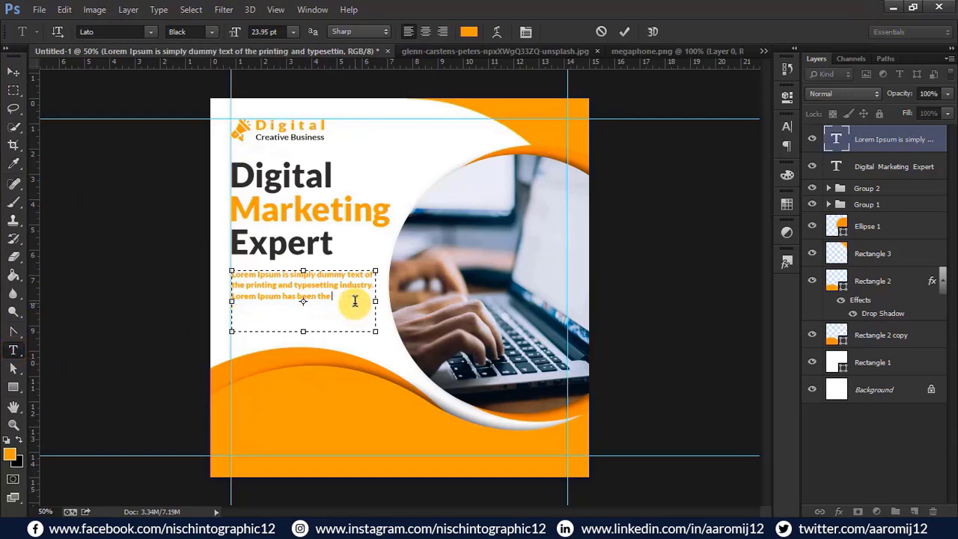
pyautogui.hotkey('ctrl', 'a')
pyautogui.click(469, 33)
pyautogui.click(304, 274)
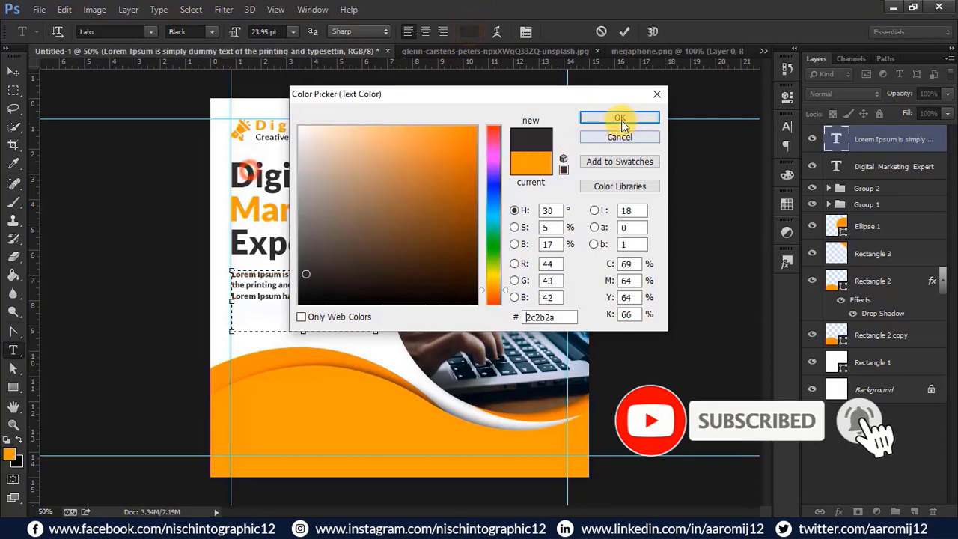
pyautogui.click(617, 117)
# Set the paragraph's Lato font style to Regular.
pyautogui.click(195, 31)
pyautogui.click(209, 108)
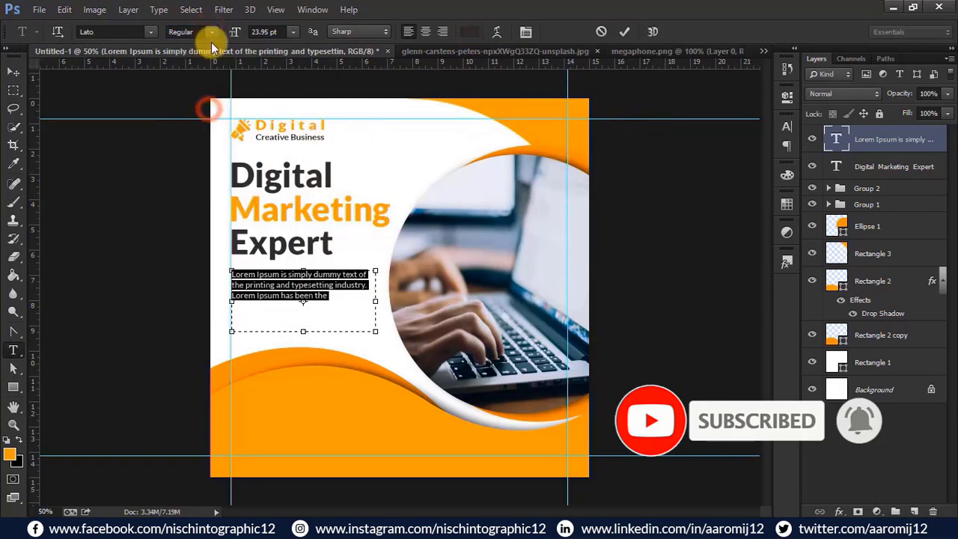
pyautogui.click(626, 32)
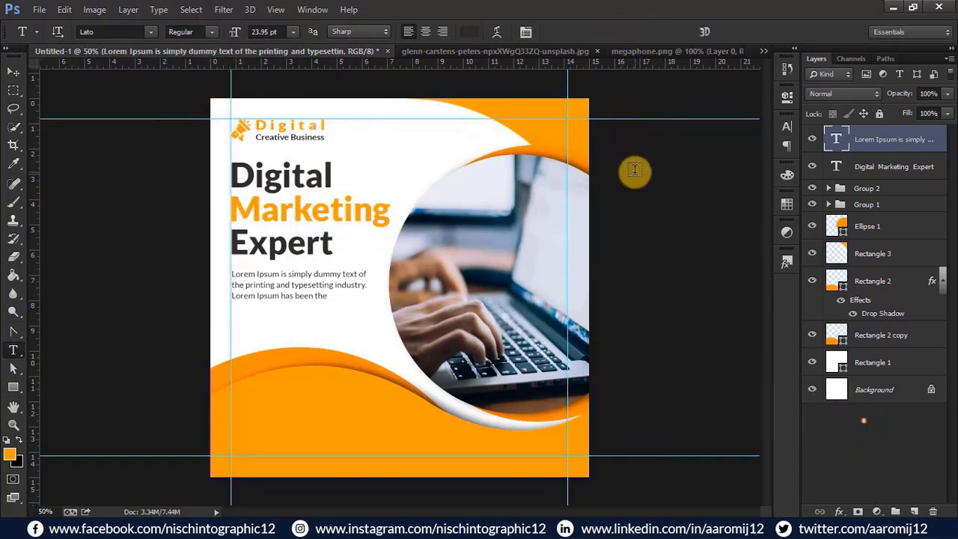
# Set the whole Lorem Ipsum paragraph's font style to Lato Medium.
pyautogui.click(233, 275)
pyautogui.hotkey('ctrl', 'a')
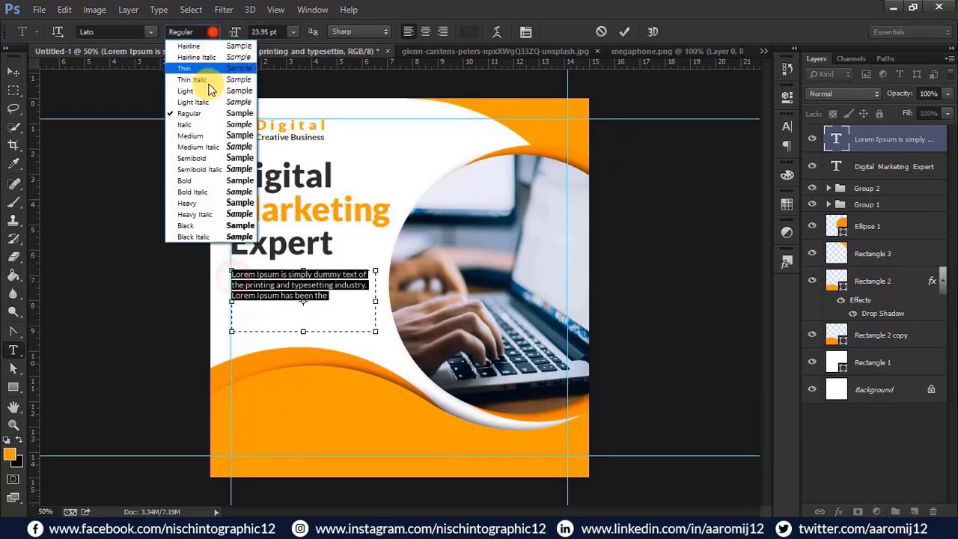
pyautogui.click(190, 135)
pyautogui.click(624, 32)
pyautogui.press('v')
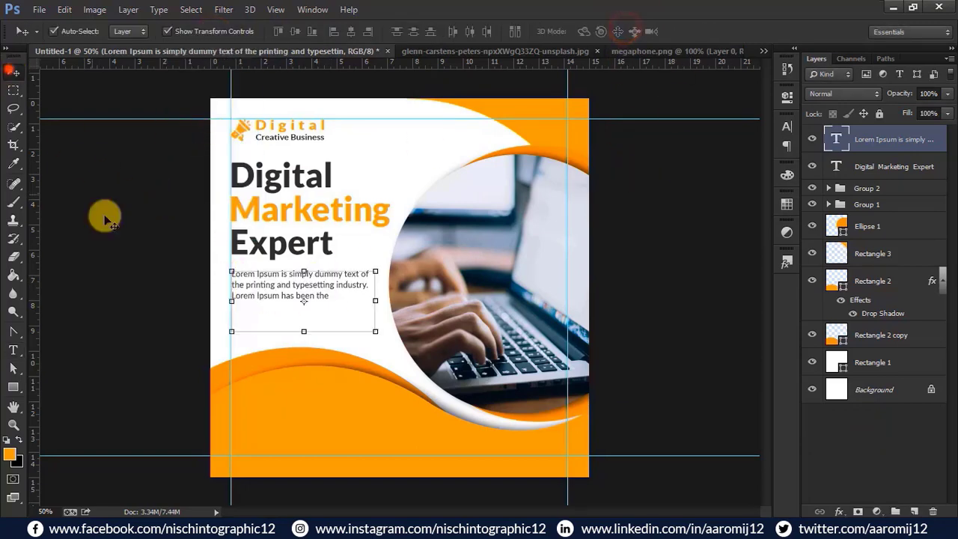
pyautogui.click(114, 236)
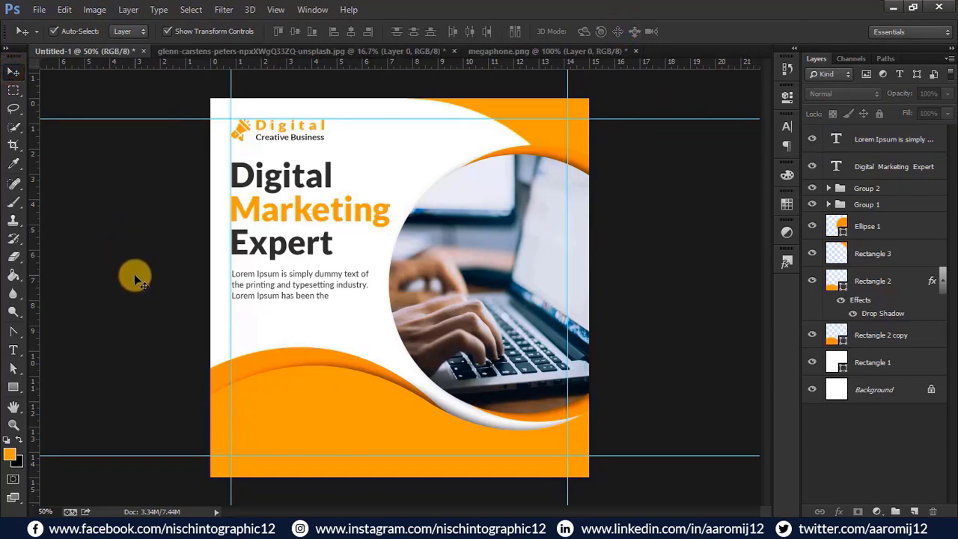
# Draw a rounded rectangle of about 296 × 66 px with 10 px corners below the paragraph and fill it with orange.
pyautogui.click(14, 387)
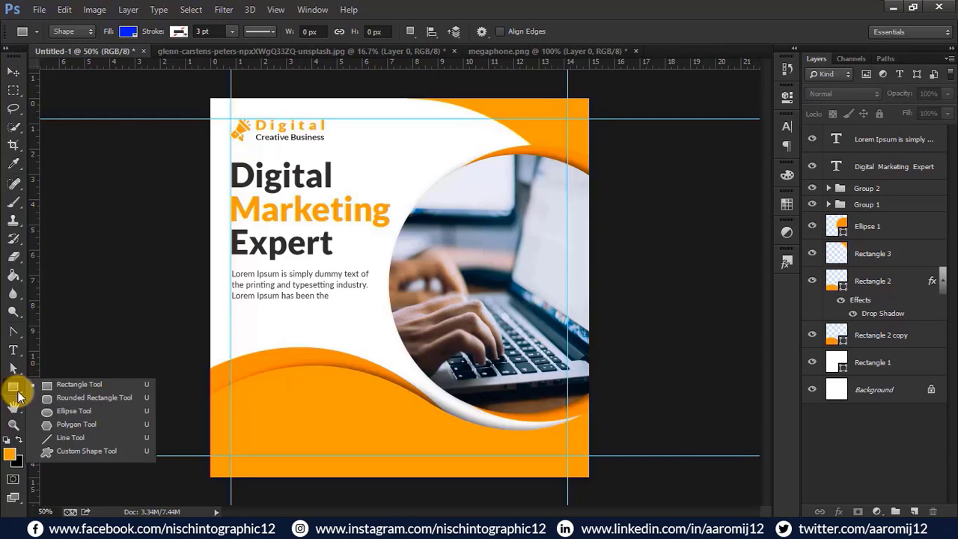
pyautogui.click(61, 399)
pyautogui.moveTo(239, 314); pyautogui.dragTo(343, 335)
pyautogui.click(586, 172)
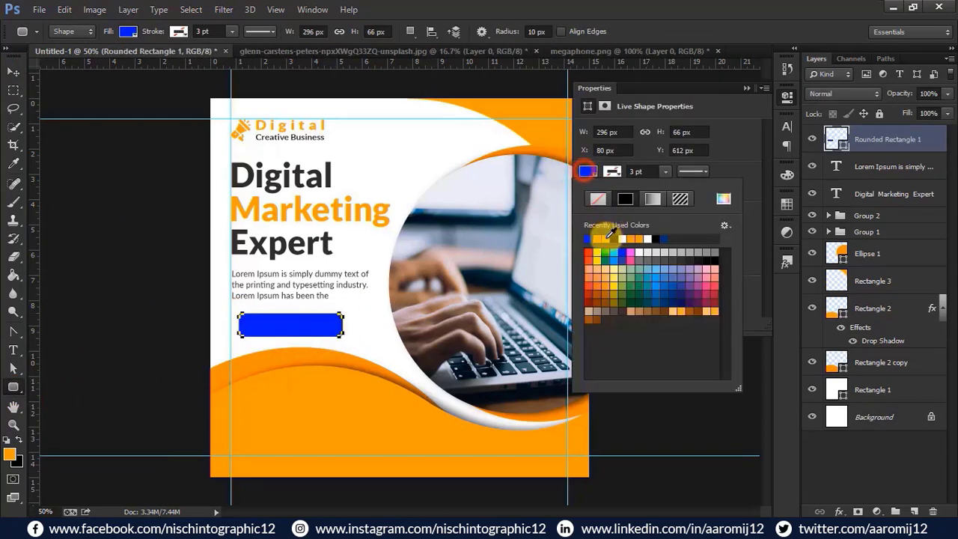
pyautogui.click(612, 233)
pyautogui.click(747, 87)
pyautogui.press('v')
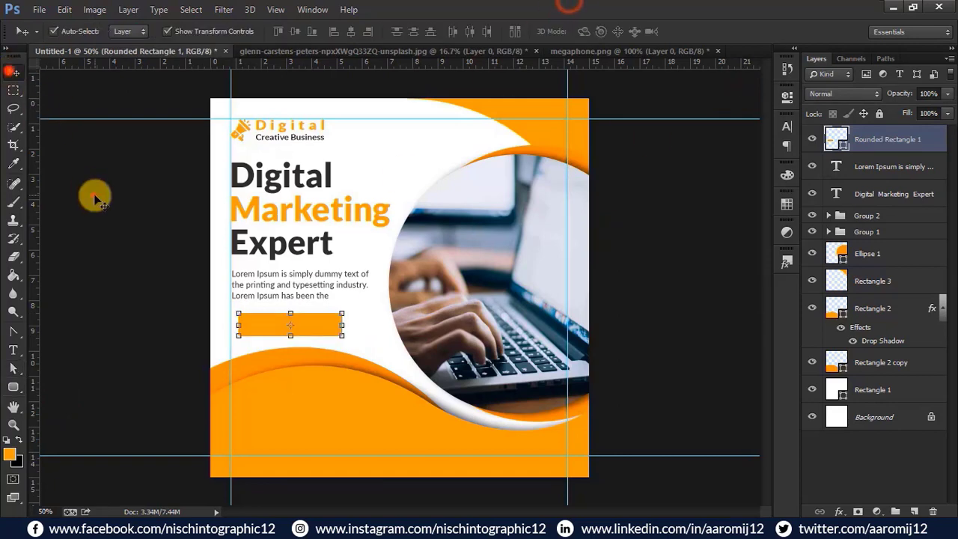
pyautogui.click(95, 199)
# Set all four corner radii of the orange rounded rectangle to 20 px.
pyautogui.click(258, 324)
pyautogui.click(786, 96)
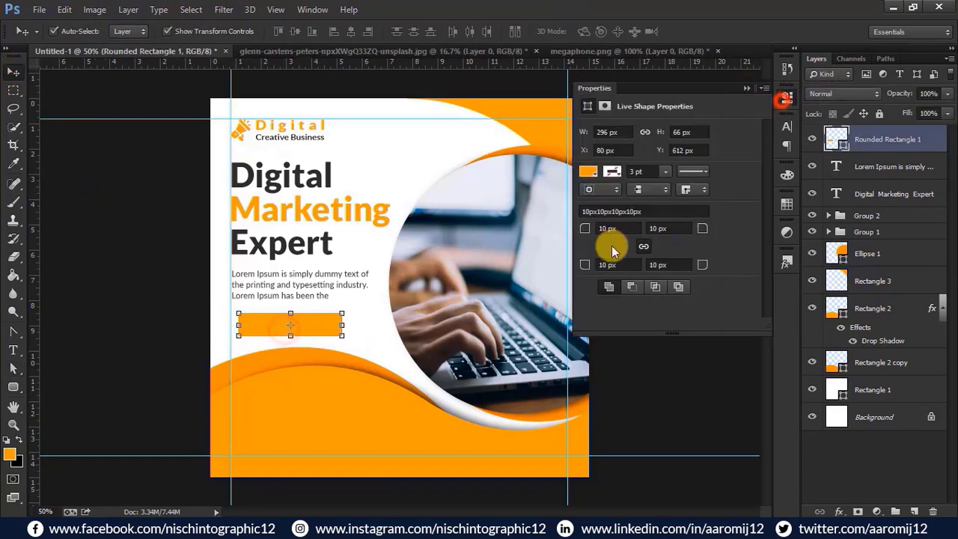
pyautogui.moveTo(607, 228); pyautogui.dragTo(596, 229)
pyautogui.write('20')
pyautogui.press('Return')
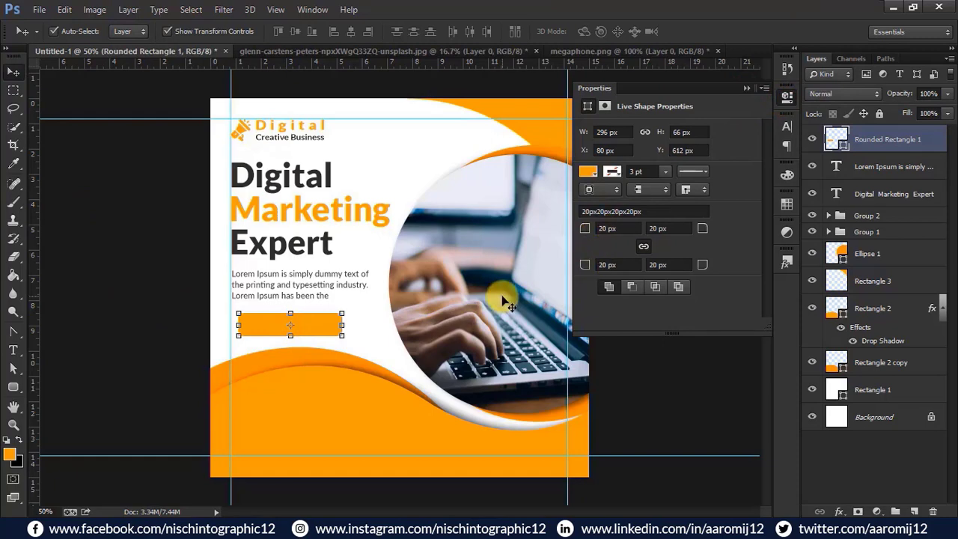
# Increase all four corner radii of the orange rounded rectangle to 30 px.
pyautogui.moveTo(601, 229); pyautogui.dragTo(598, 228)
pyautogui.write('30')
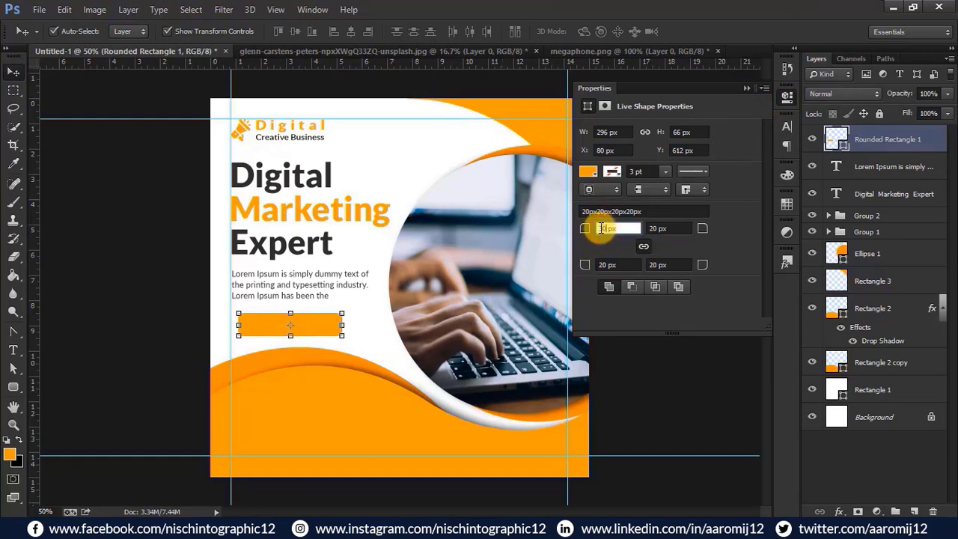
pyautogui.click(746, 87)
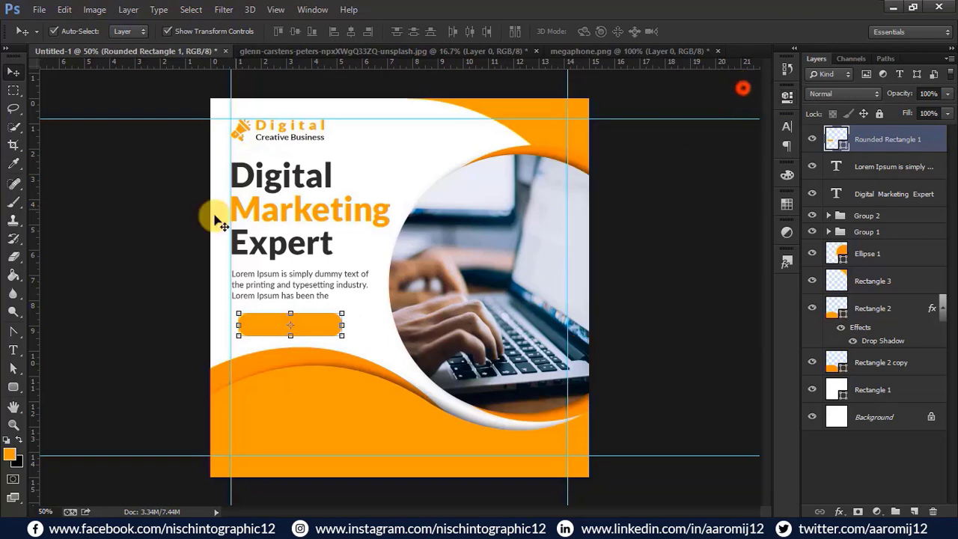
pyautogui.click(158, 234)
# Narrow the orange rounded rectangle and align its left edge with the left guide below the paragraph.
pyautogui.click(329, 325)
pyautogui.hotkey('ctrl', 't')
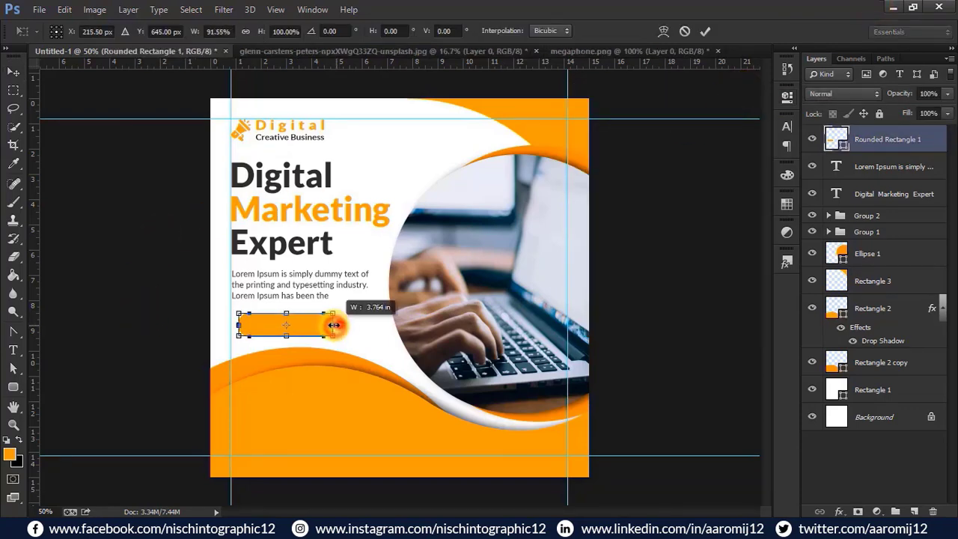
pyautogui.moveTo(342, 324); pyautogui.dragTo(292, 334)
pyautogui.click(704, 31)
pyautogui.click(678, 216)
pyautogui.click(121, 333)
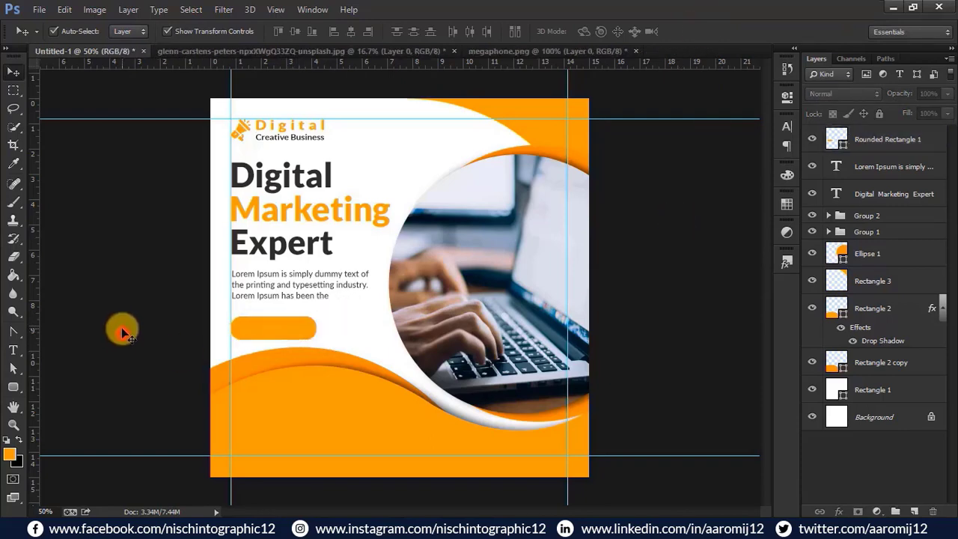
# Copy "LEARN MORE" from the Notepad notes and paste it as a new text layer over the orange rounded rectangle.
pyautogui.click(329, 515)
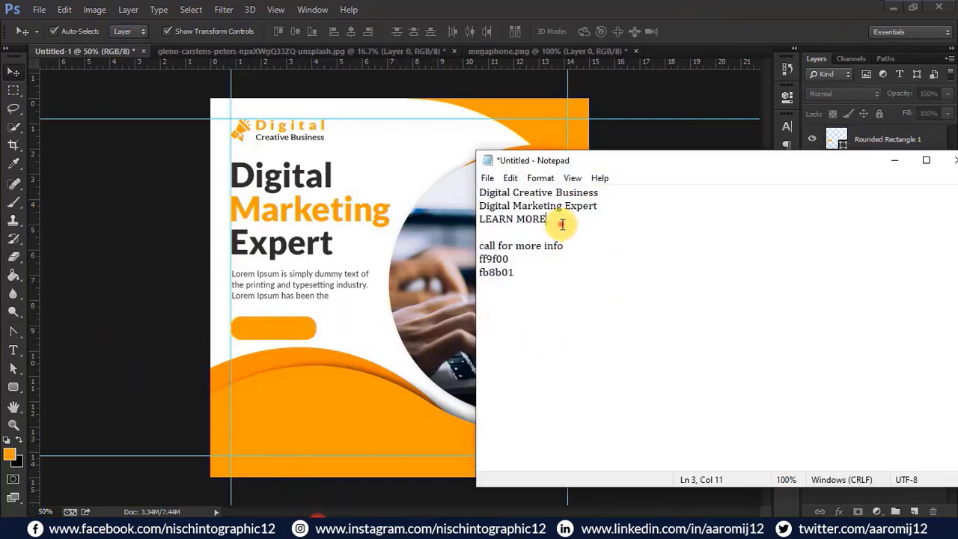
pyautogui.moveTo(561, 220); pyautogui.dragTo(480, 219)
pyautogui.hotkey('ctrl', 'c')
pyautogui.click(894, 160)
pyautogui.click(13, 349)
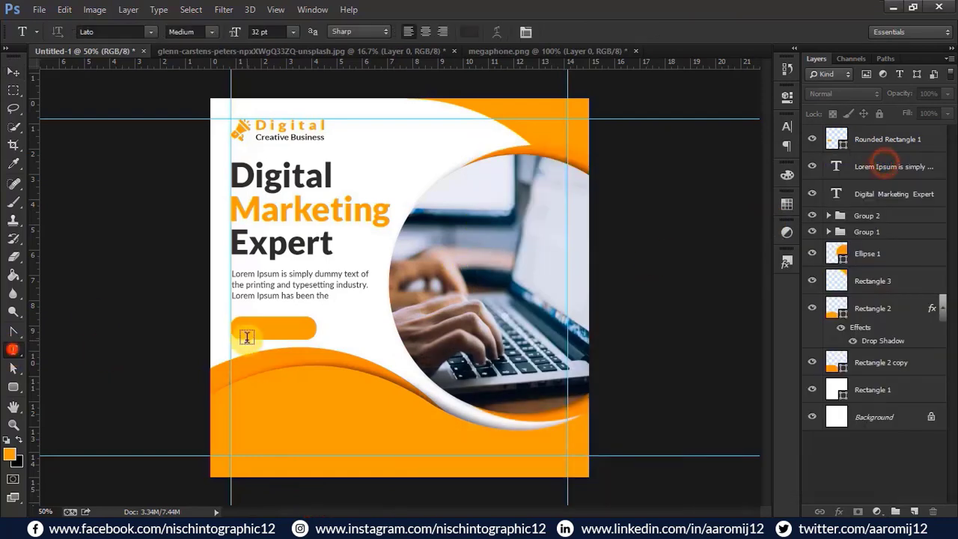
pyautogui.click(247, 329)
pyautogui.hotkey('ctrl', 'v')
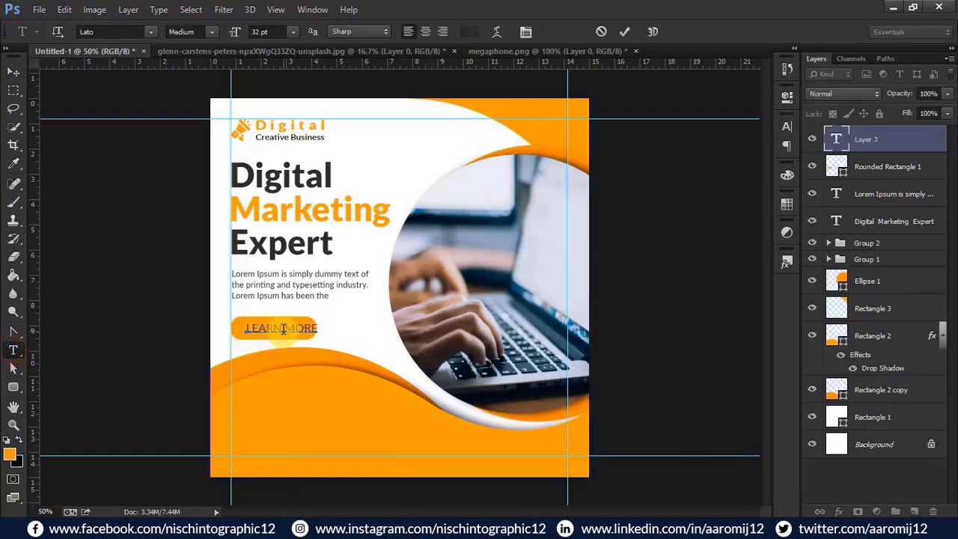
# Recolour the "LEARN MORE" text white and centre it on the orange rounded rectangle.
pyautogui.hotkey('ctrl', 'a')
pyautogui.click(469, 32)
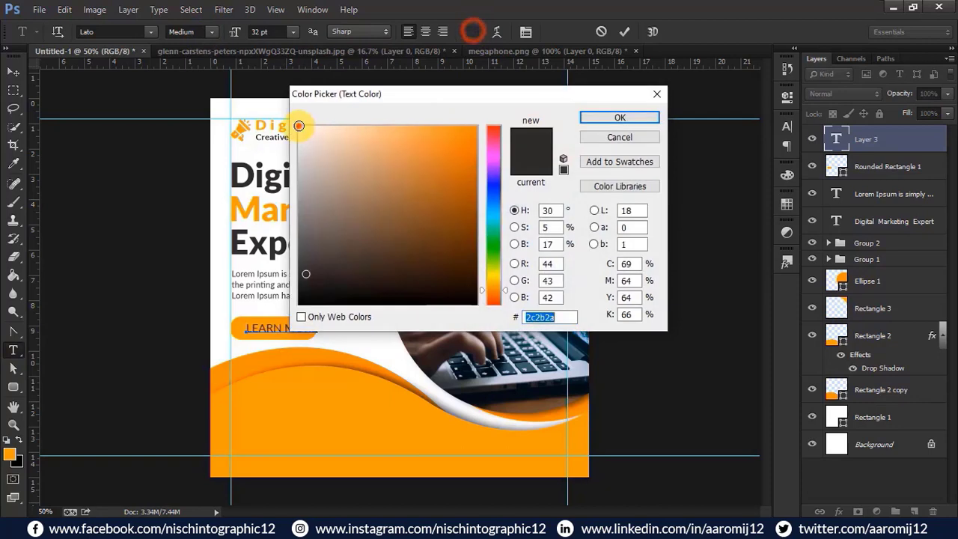
pyautogui.click(300, 125)
pyautogui.click(606, 117)
pyautogui.click(625, 32)
pyautogui.click(13, 70)
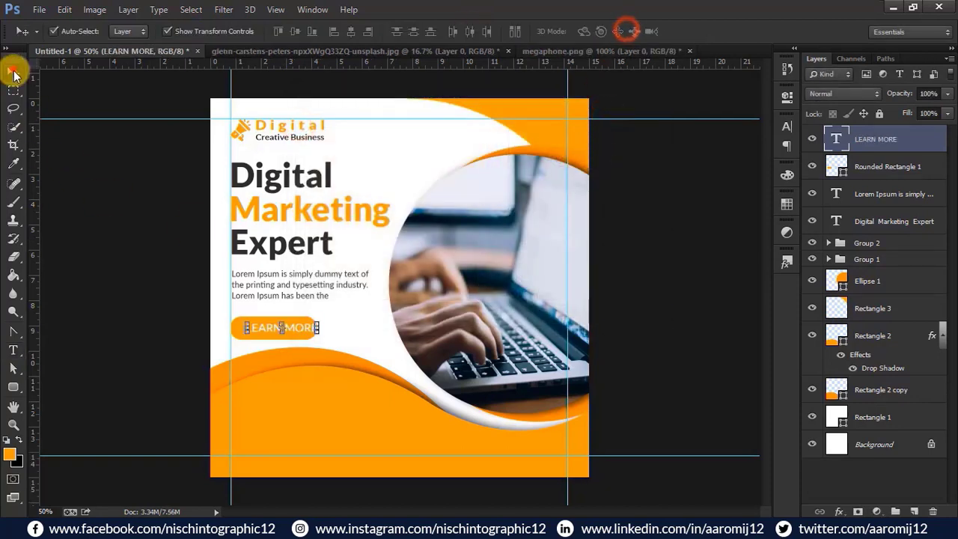
pyautogui.moveTo(271, 331); pyautogui.dragTo(260, 331)
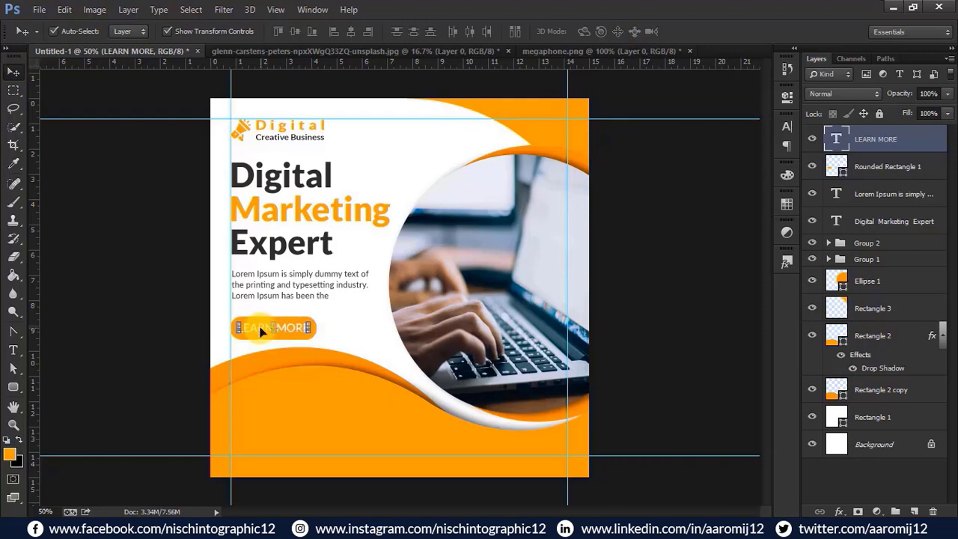
pyautogui.click(167, 326)
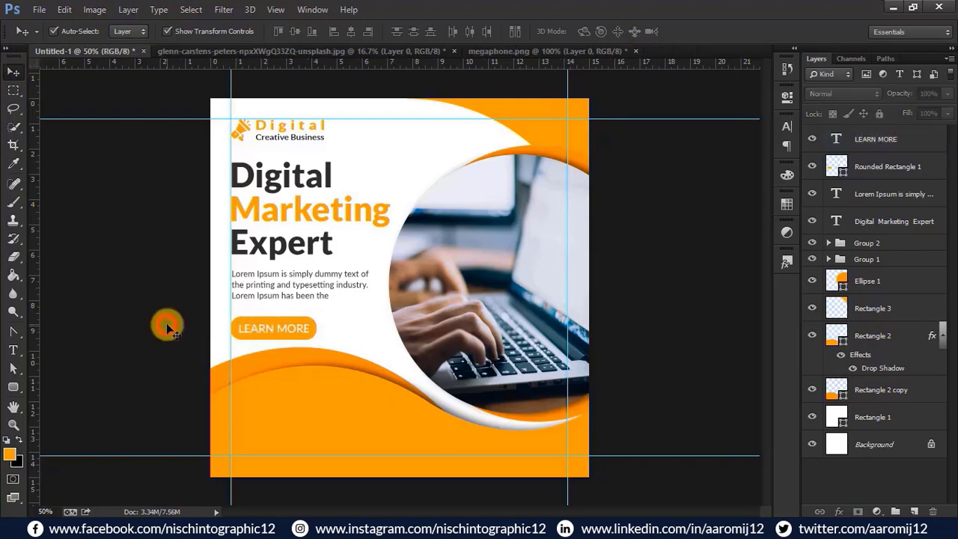
# Group the "LEARN MORE" text with its rounded rectangle and scale the group down to about 95.5%.
pyautogui.click(866, 166)
pyautogui.keyDown('shift'); pyautogui.click(866, 140); pyautogui.keyUp('shift')
pyautogui.hotkey('ctrl', 'g')
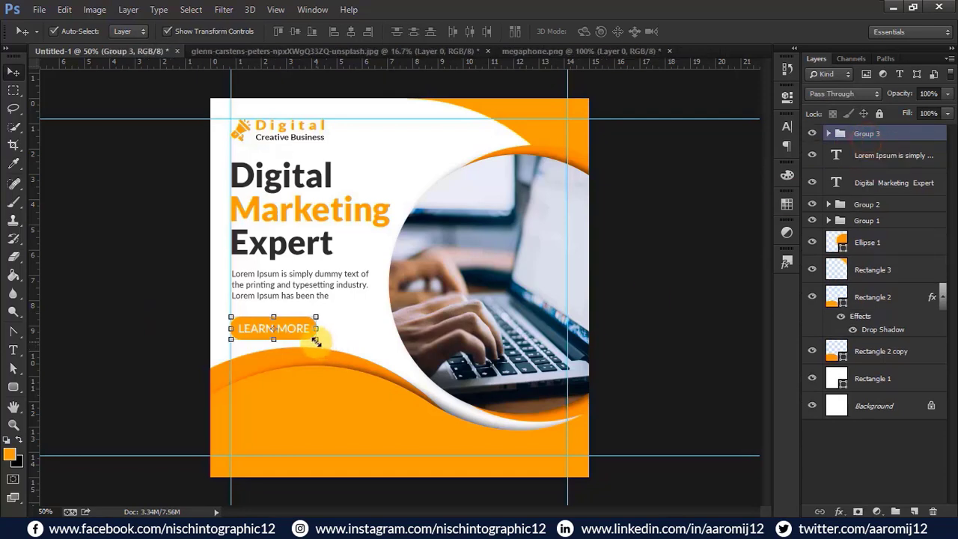
pyautogui.moveTo(316, 339); pyautogui.dragTo(289, 331)
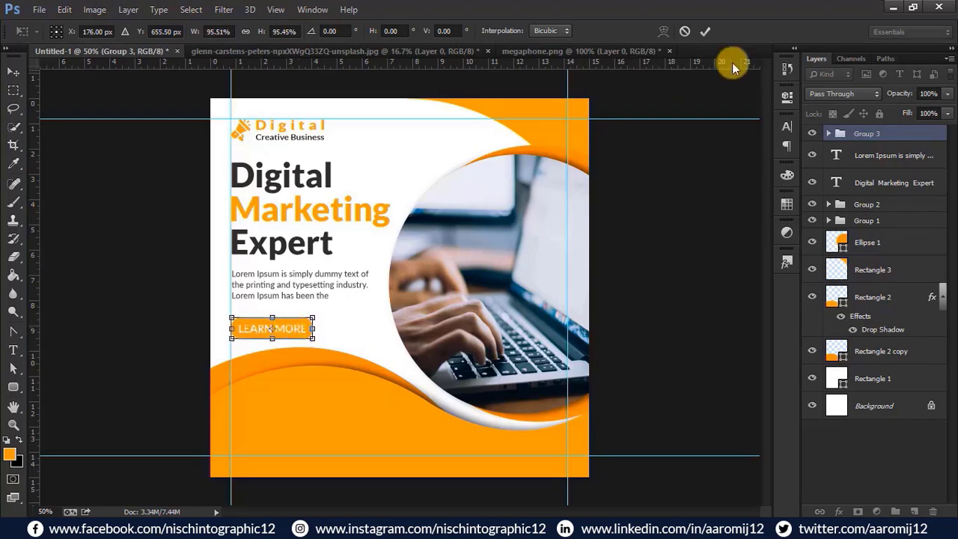
pyautogui.click(705, 30)
pyautogui.click(671, 256)
# Move the Lorem Ipsum paragraph and the three-line heading slightly down to balance the spacing above the button.
pyautogui.click(296, 284)
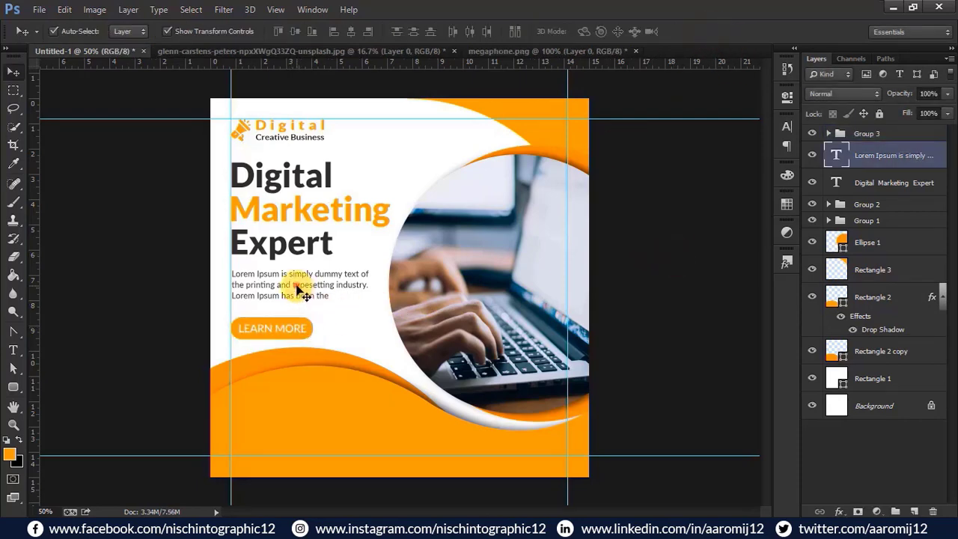
pyautogui.moveTo(297, 280); pyautogui.dragTo(296, 284)
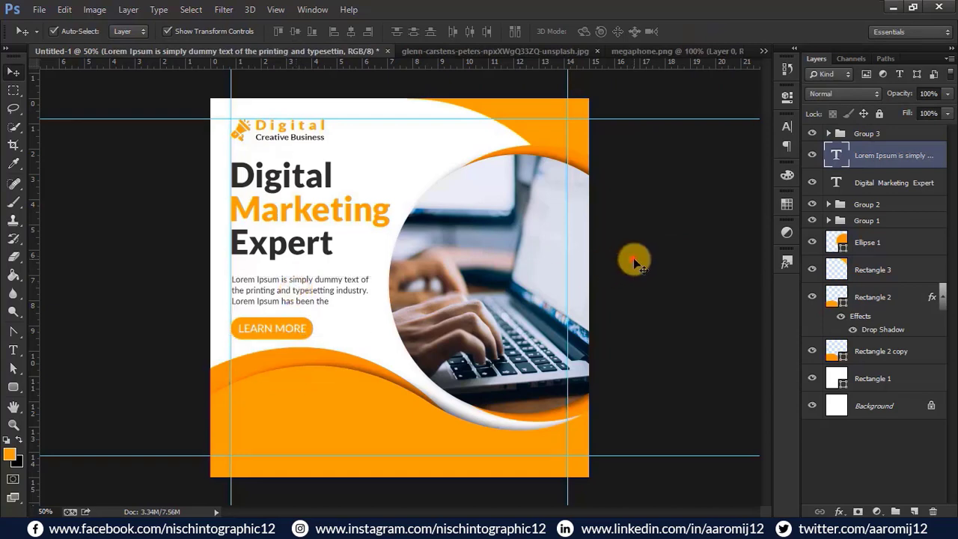
pyautogui.click(634, 258)
pyautogui.click(288, 247)
pyautogui.moveTo(287, 248); pyautogui.dragTo(284, 249)
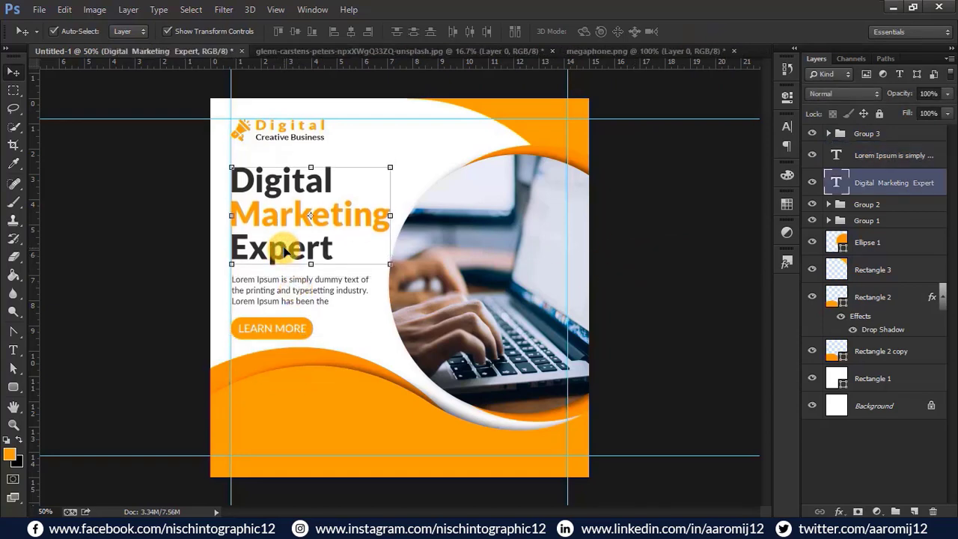
pyautogui.click(658, 237)
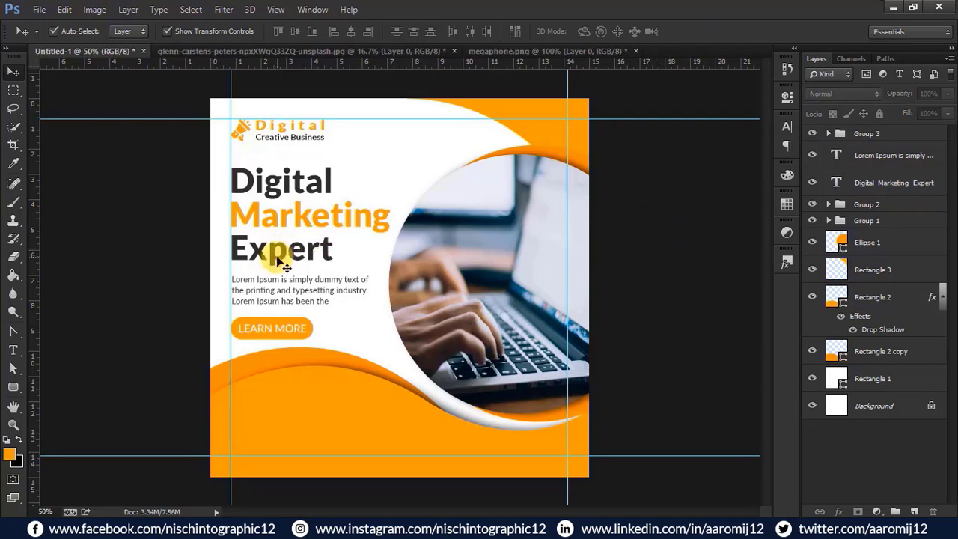
pyautogui.click(288, 253)
pyautogui.click(637, 244)
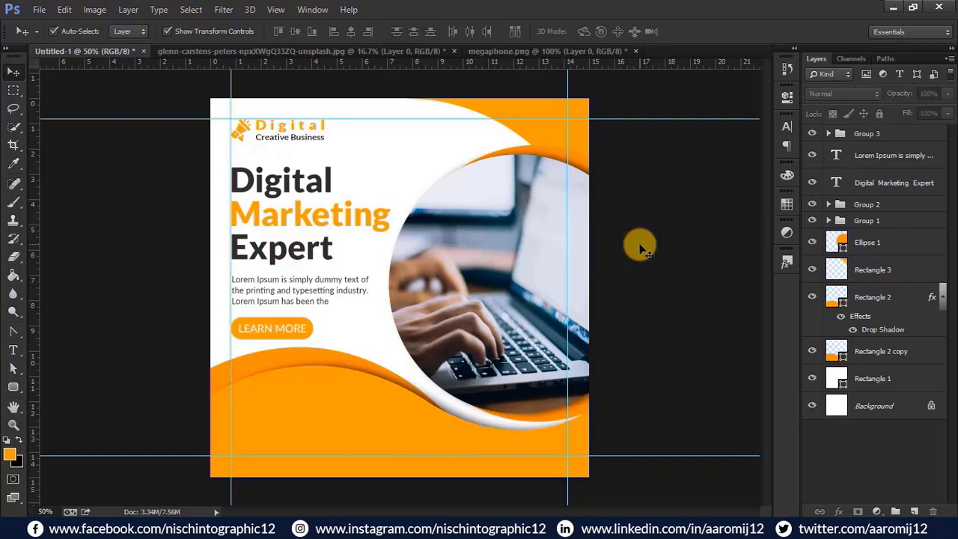
# Add a drop shadow to the rounded rectangle behind "LEARN MORE" with a 167° angle and about 49% opacity.
pyautogui.click(310, 335)
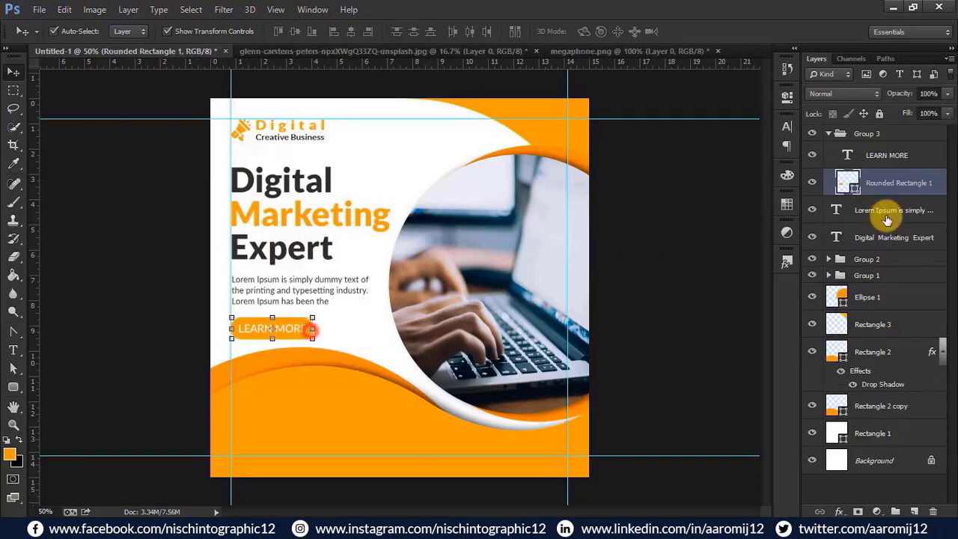
pyautogui.doubleClick(941, 194)
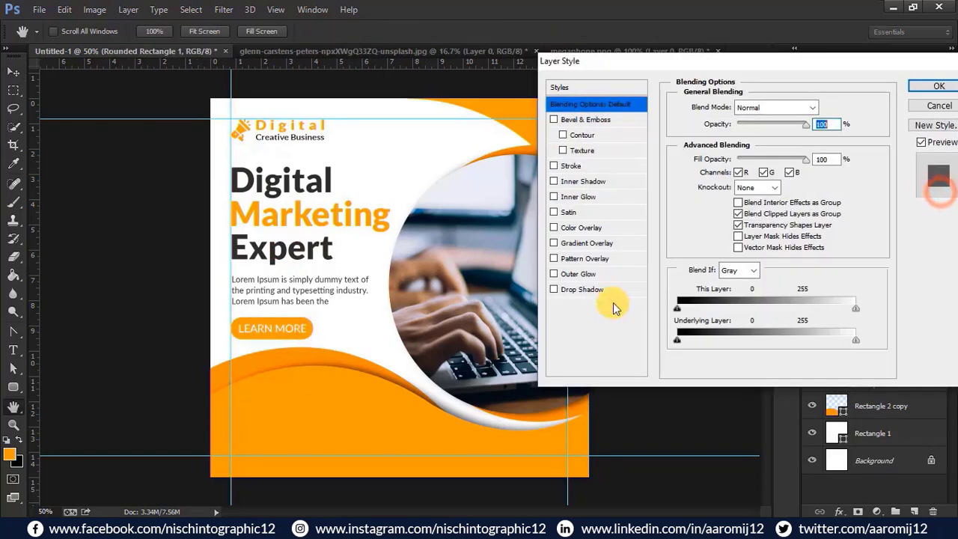
pyautogui.click(587, 290)
pyautogui.click(728, 142)
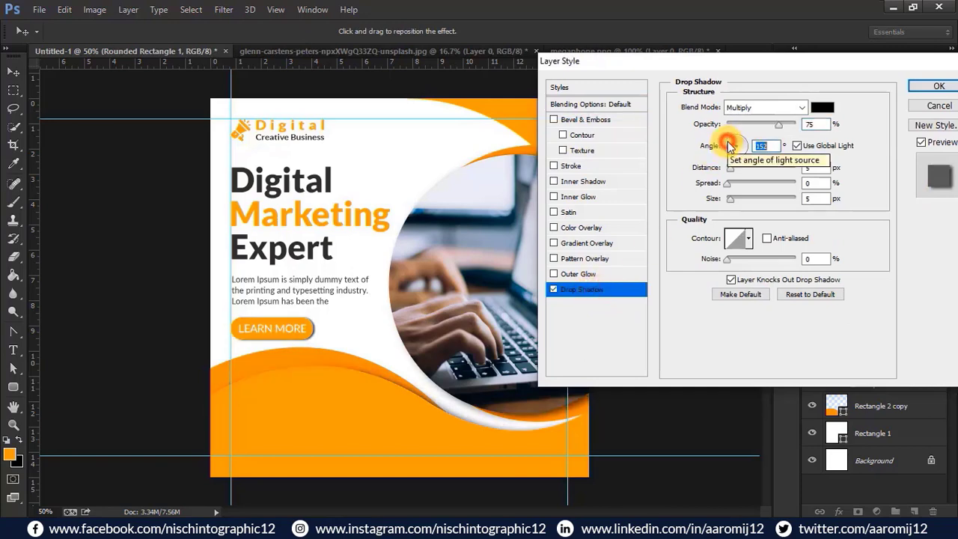
pyautogui.click(729, 143)
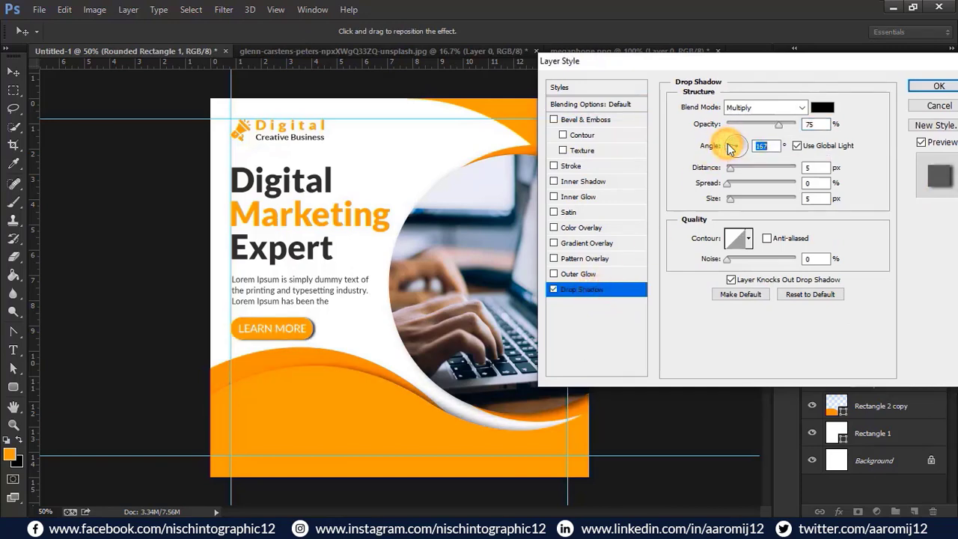
pyautogui.moveTo(779, 124)
pyautogui.mouseDown()
pyautogui.moveTo(792, 123)
pyautogui.moveTo(762, 129)
pyautogui.mouseUp()
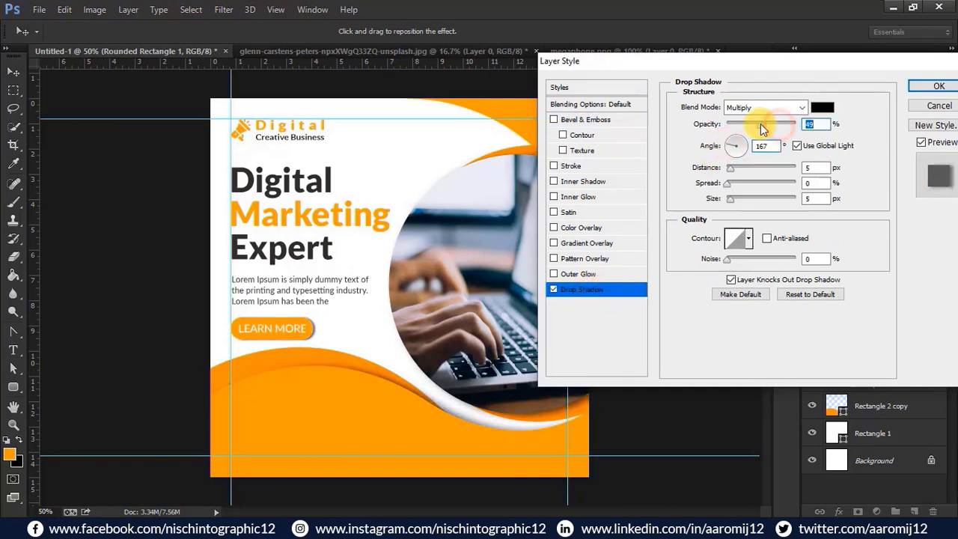
pyautogui.click(922, 88)
pyautogui.click(676, 213)
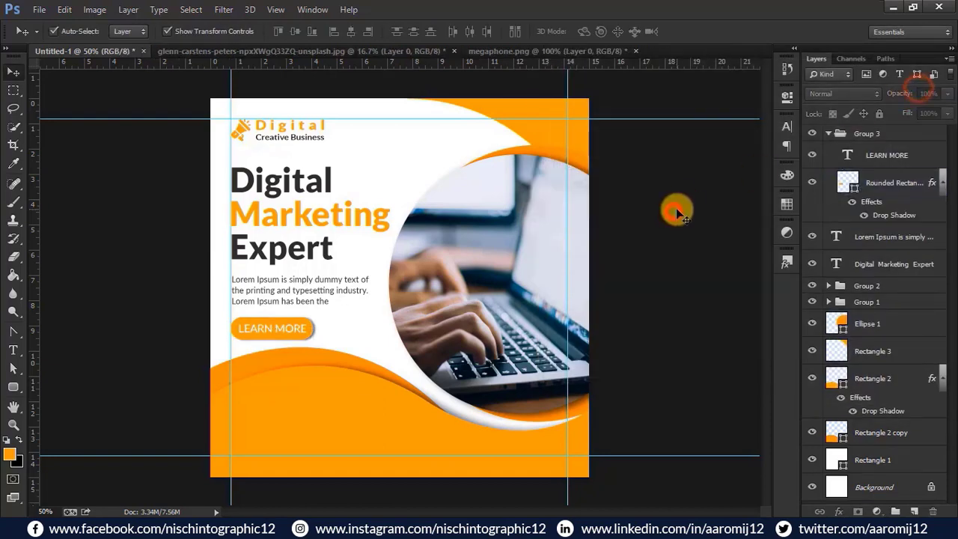
# Add a drop shadow to the "Digital Marketing Expert" heading with 40% opacity and a 5 px distance.
pyautogui.click(348, 220)
pyautogui.doubleClick(919, 274)
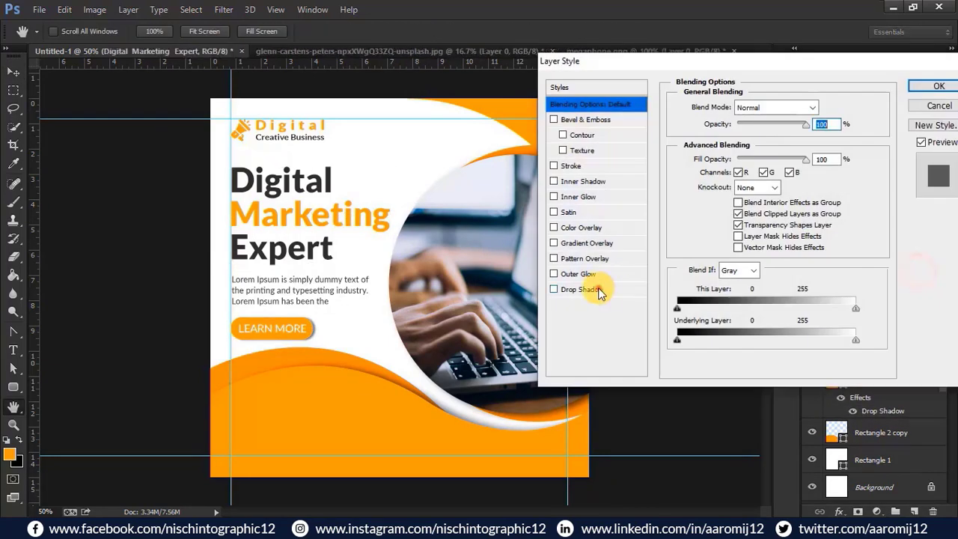
pyautogui.click(595, 288)
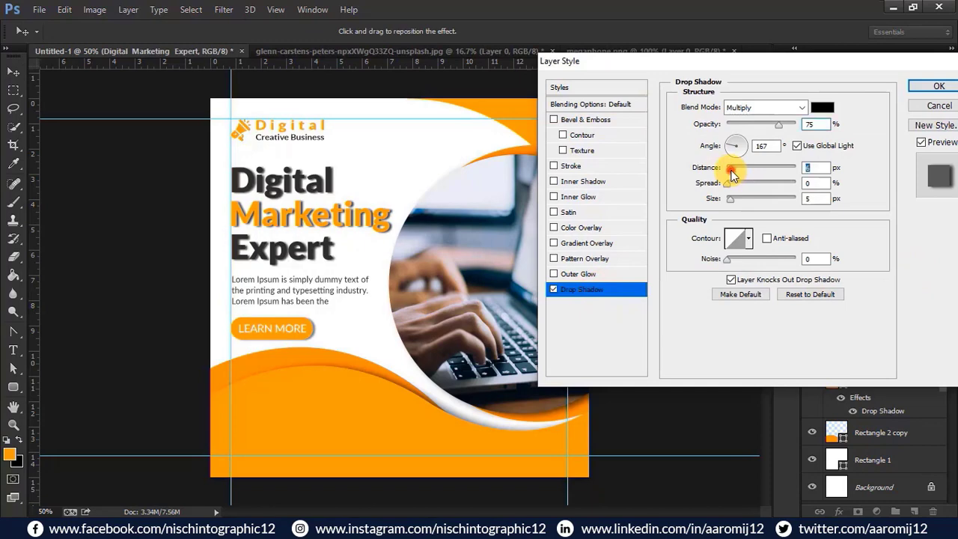
pyautogui.moveTo(733, 174); pyautogui.dragTo(730, 174)
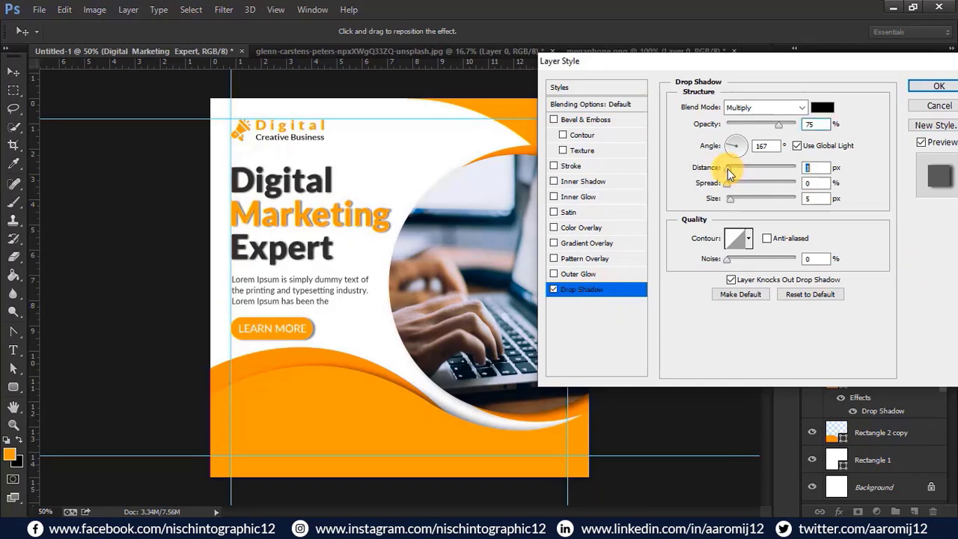
pyautogui.moveTo(780, 129); pyautogui.dragTo(760, 130)
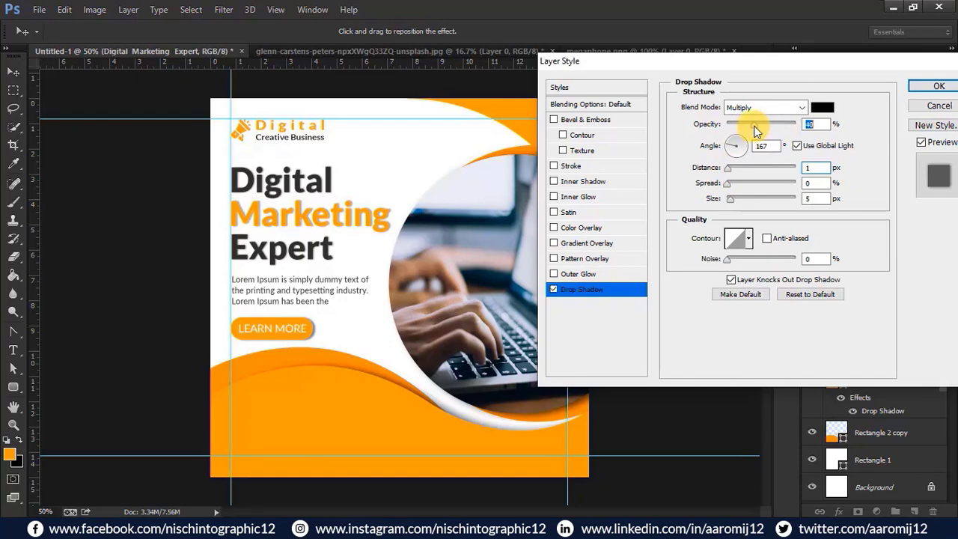
pyautogui.moveTo(727, 168); pyautogui.dragTo(730, 170)
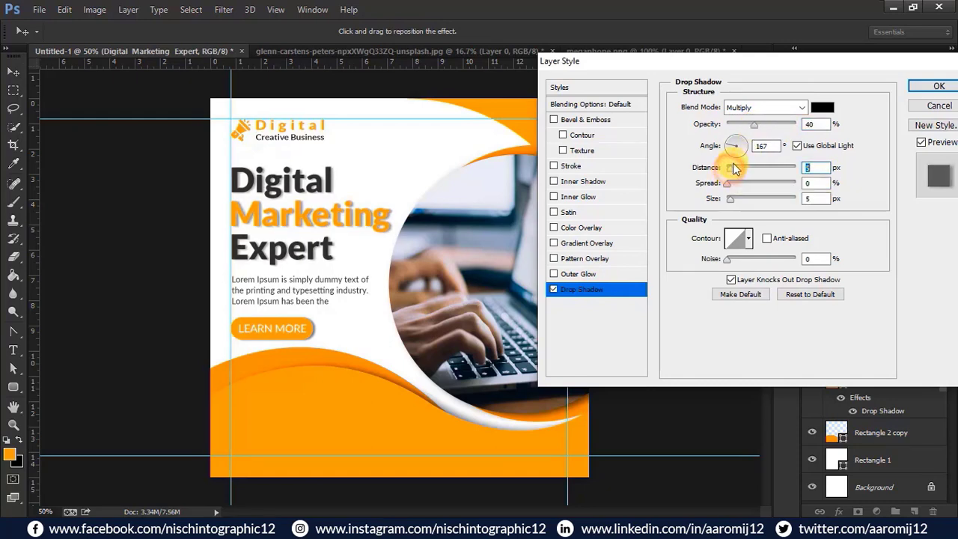
# Set the heading shadow's angle to 148°, size to 6 px and spread to 7%, and apply the layer style.
pyautogui.click(732, 146)
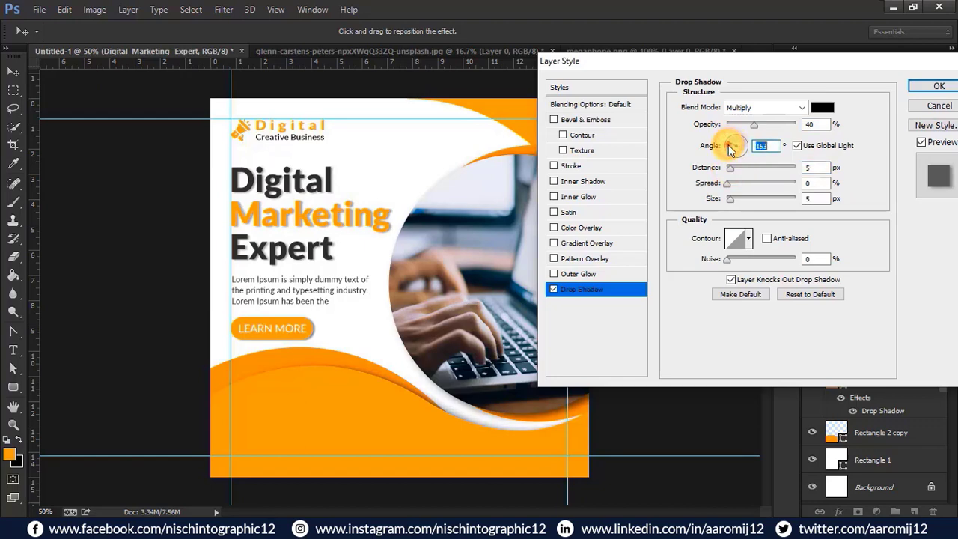
pyautogui.click(730, 147)
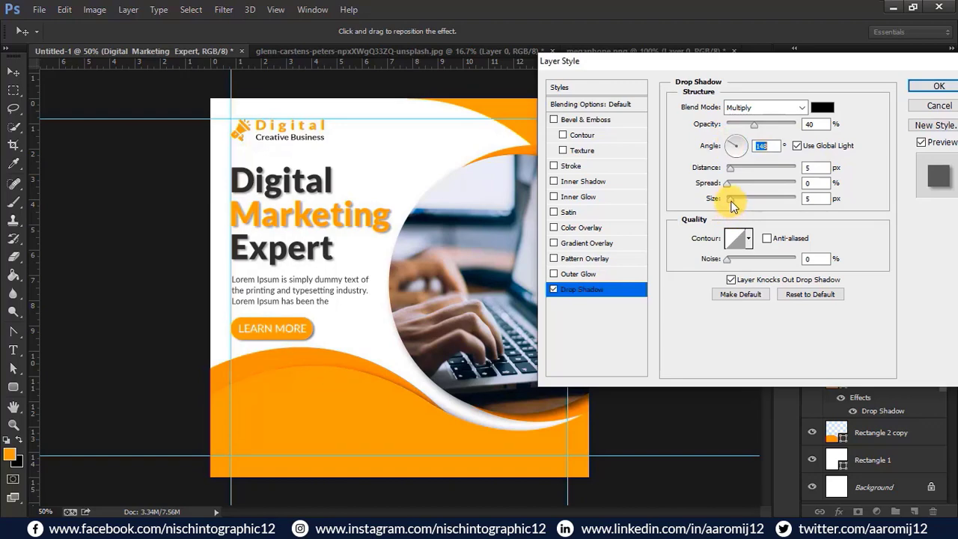
pyautogui.moveTo(732, 201)
pyautogui.mouseDown()
pyautogui.moveTo(742, 201)
pyautogui.moveTo(731, 200)
pyautogui.mouseUp()
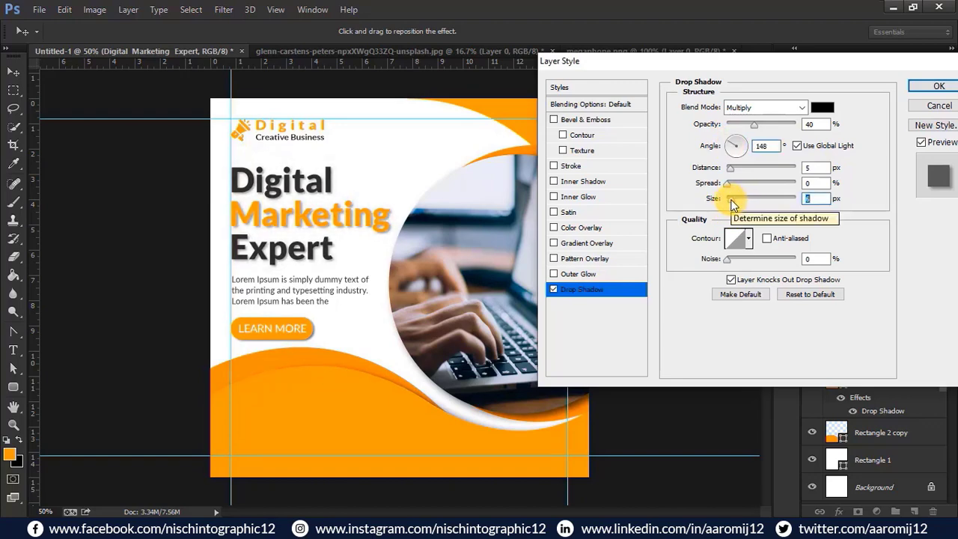
pyautogui.moveTo(739, 66)
pyautogui.mouseDown()
pyautogui.moveTo(849, 69)
pyautogui.moveTo(736, 70)
pyautogui.mouseUp()
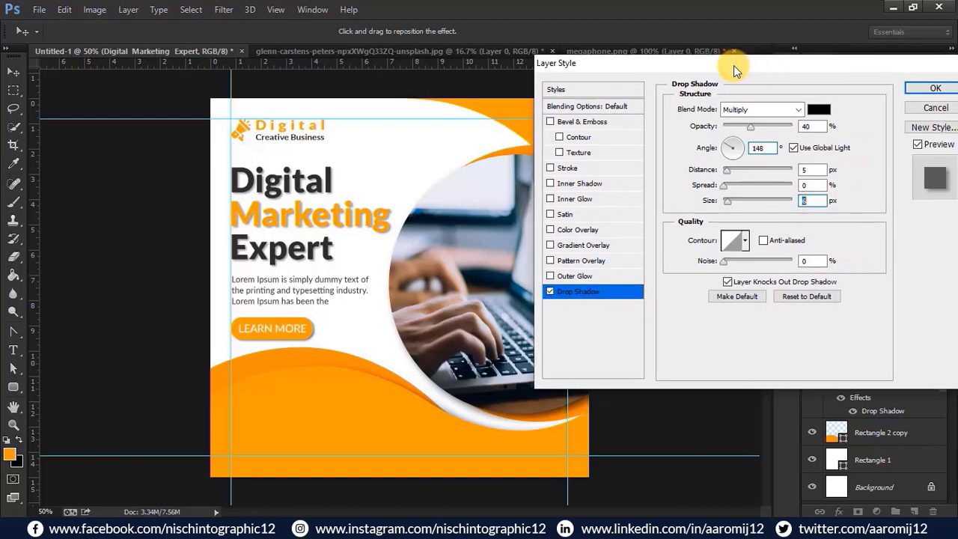
pyautogui.moveTo(724, 186); pyautogui.dragTo(729, 188)
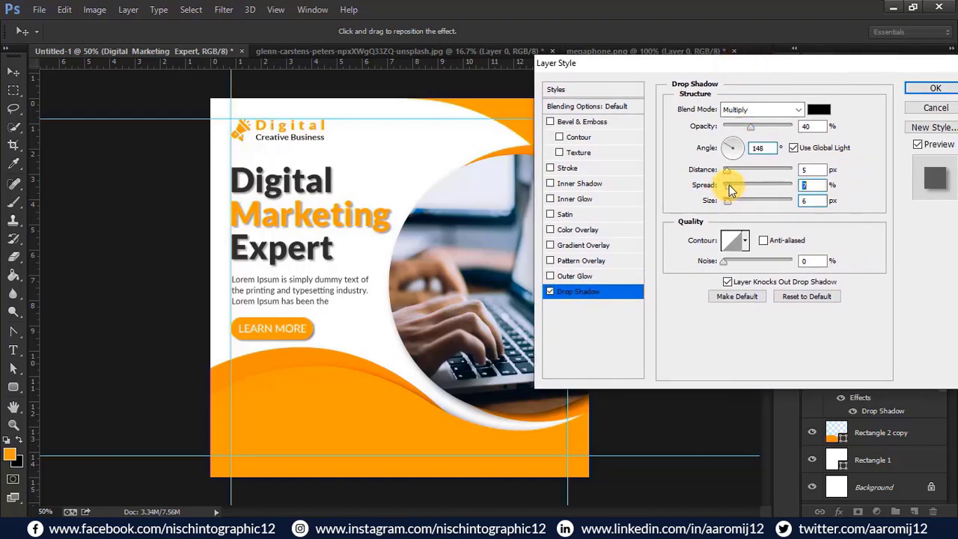
pyautogui.click(929, 89)
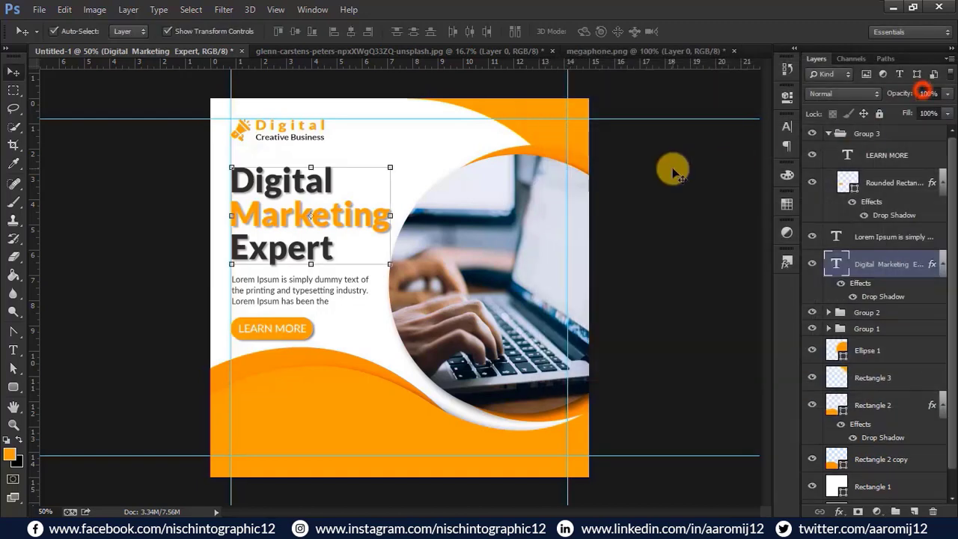
pyautogui.click(674, 170)
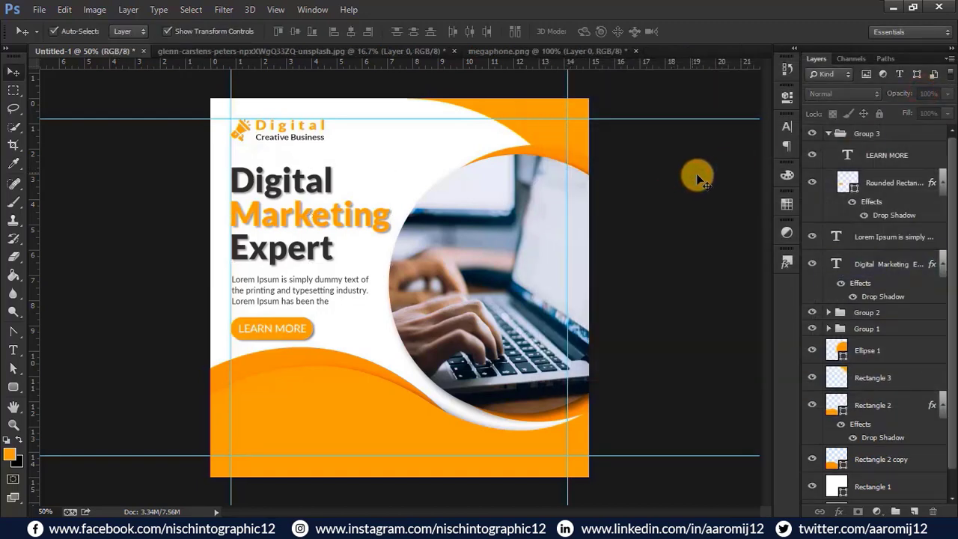
# Collapse the "LEARN MORE" button group and nudge the whole group slightly up.
pyautogui.click(828, 133)
pyautogui.click(872, 135)
pyautogui.press('Up')
pyautogui.press('Up')
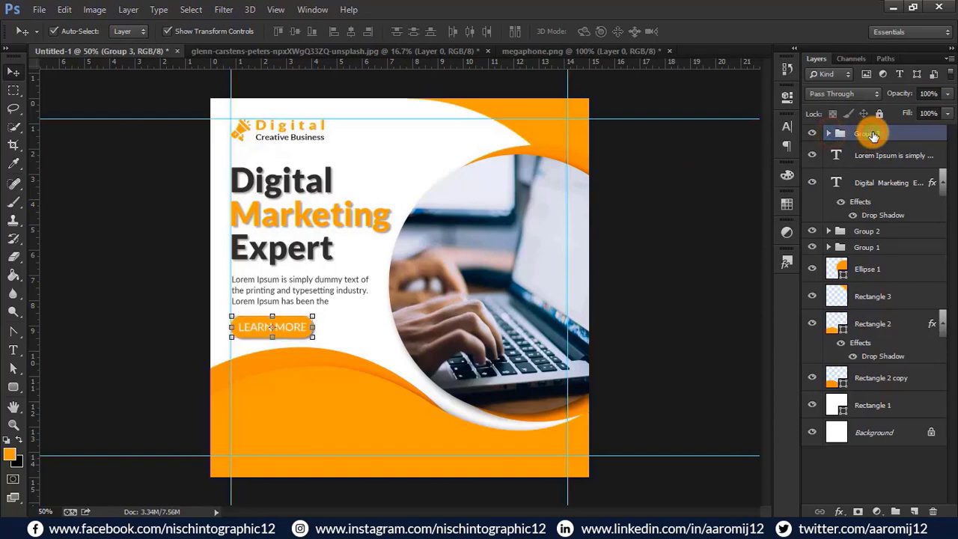
pyautogui.click(686, 259)
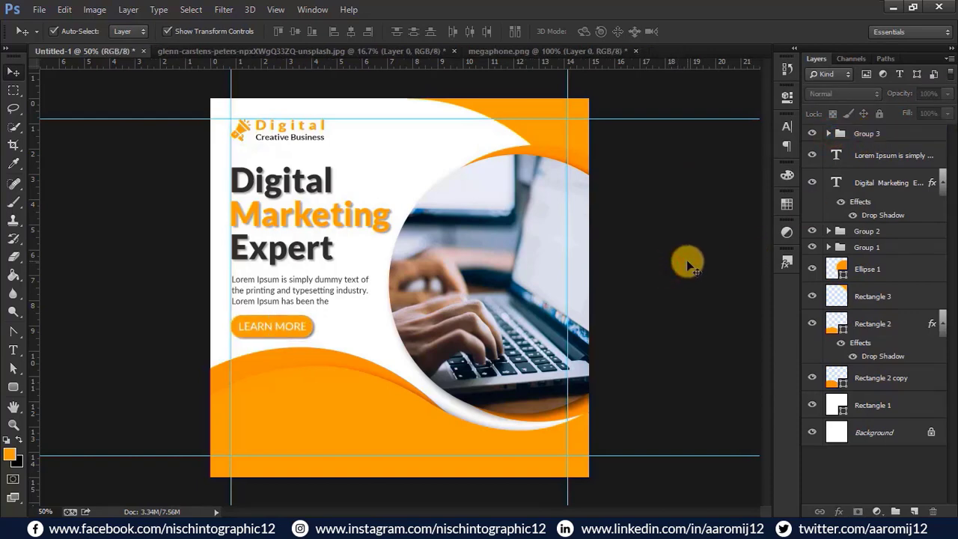
pyautogui.click(867, 133)
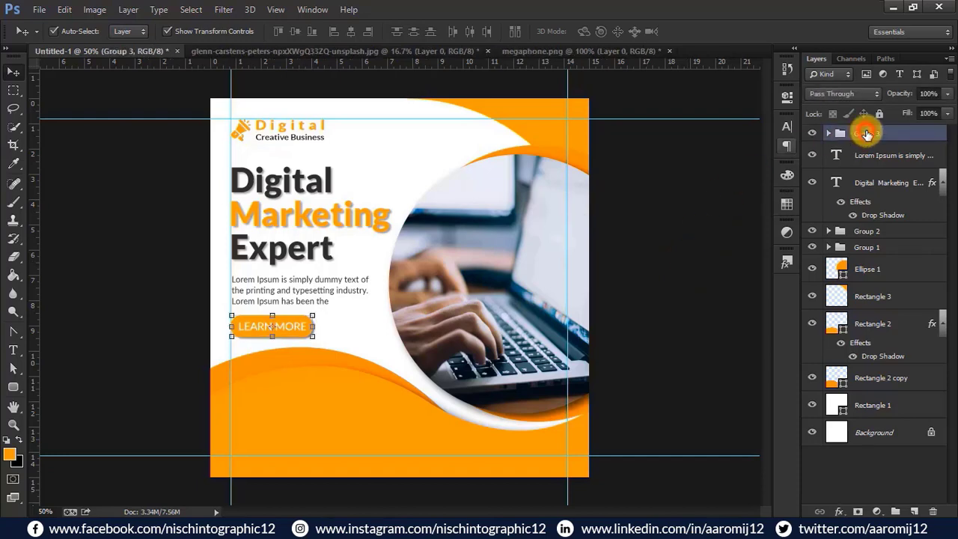
pyautogui.click(659, 296)
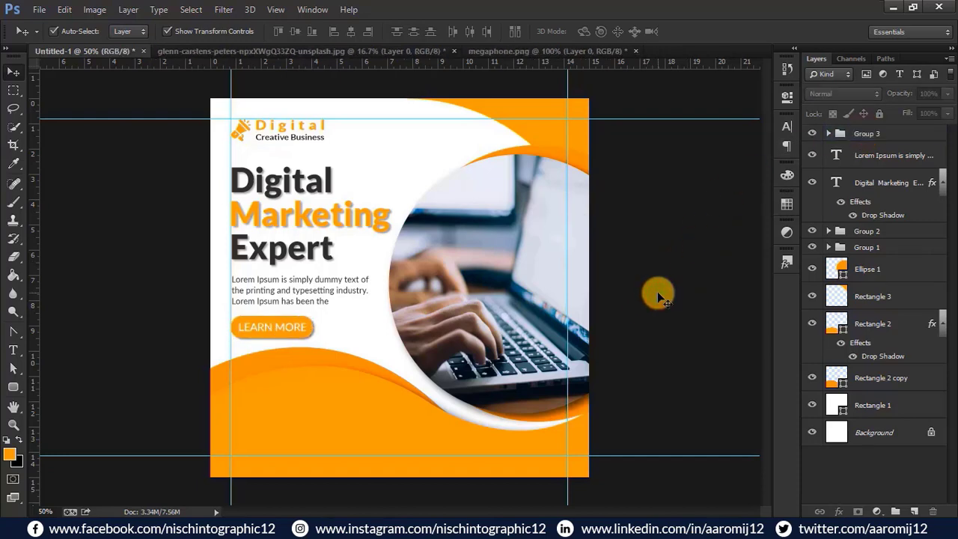
# Copy "call for more info" from the Notepad notes and paste it as a new text layer on the lower orange wave.
pyautogui.click(326, 524)
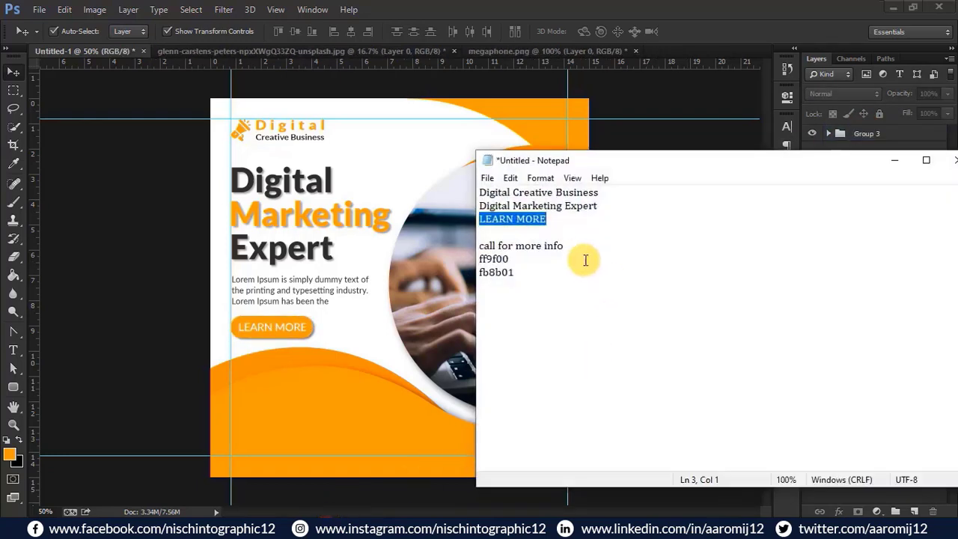
pyautogui.moveTo(577, 246); pyautogui.dragTo(481, 246)
pyautogui.hotkey('ctrl', 'c')
pyautogui.click(894, 161)
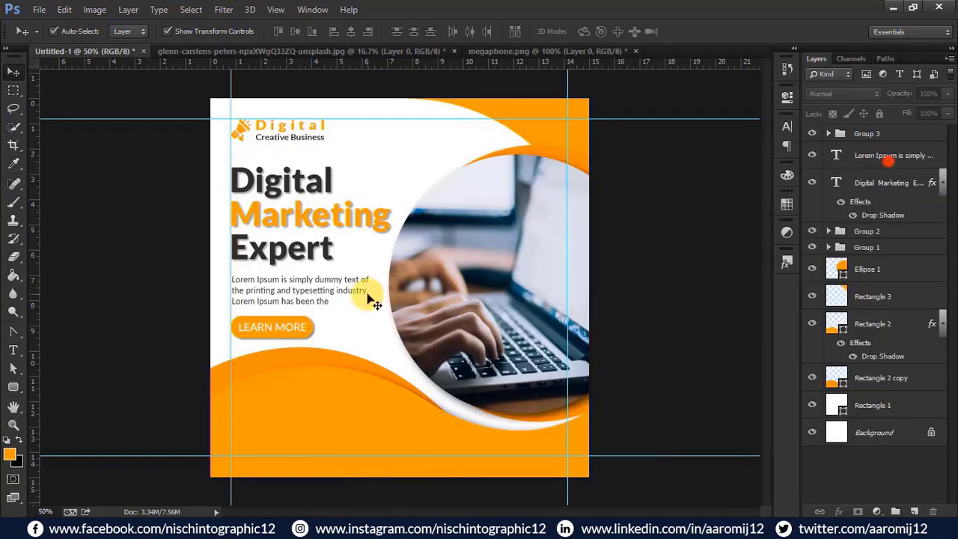
pyautogui.click(13, 349)
pyautogui.click(273, 395)
pyautogui.hotkey('ctrl', 'v')
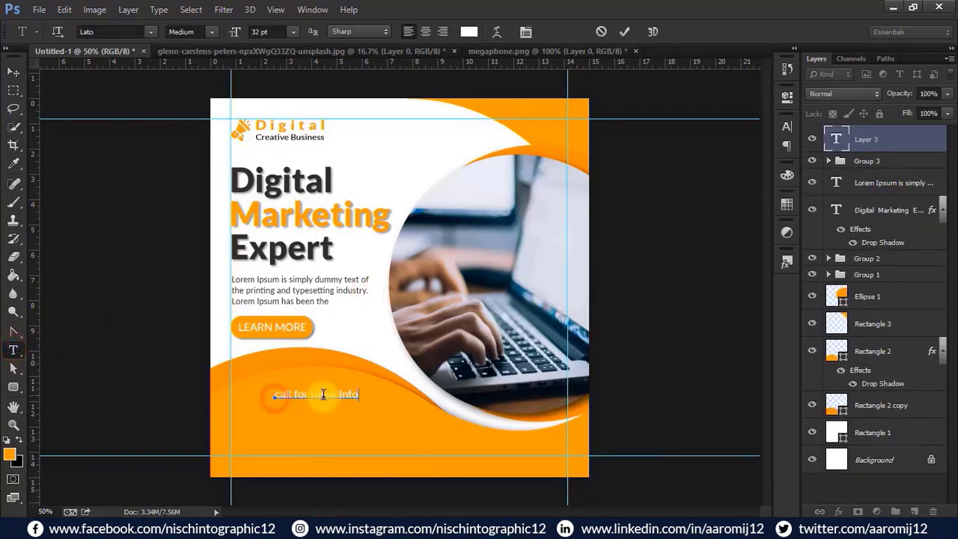
# Format the "call for more info" text in the heading's dark colour at 33 pt with the Lato Black style.
pyautogui.hotkey('ctrl', 'a')
pyautogui.click(468, 32)
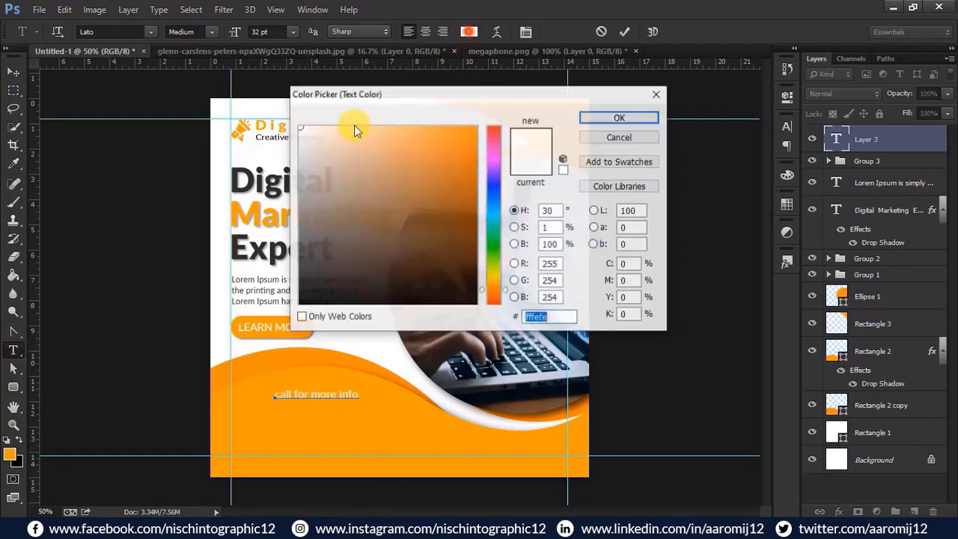
pyautogui.click(238, 178)
pyautogui.click(607, 117)
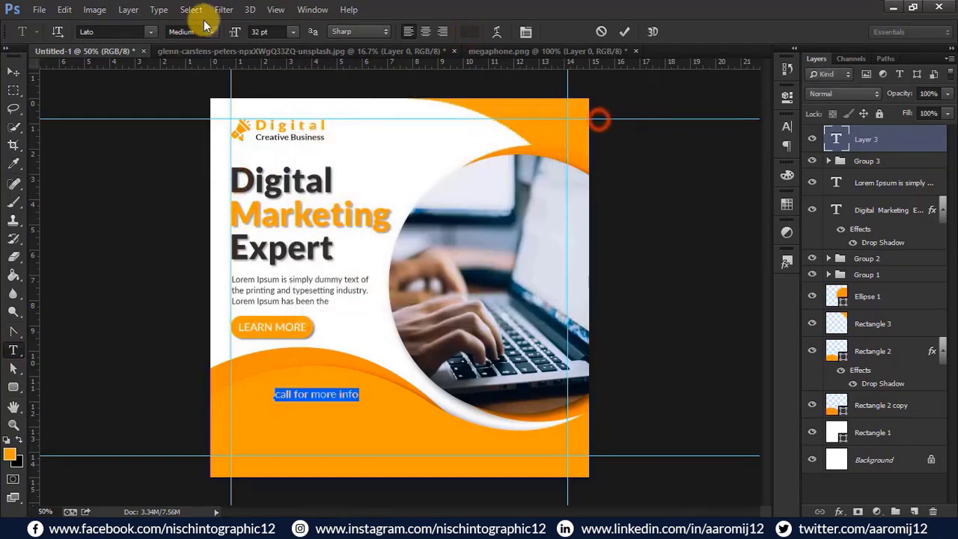
pyautogui.press('Up')
pyautogui.click(191, 31)
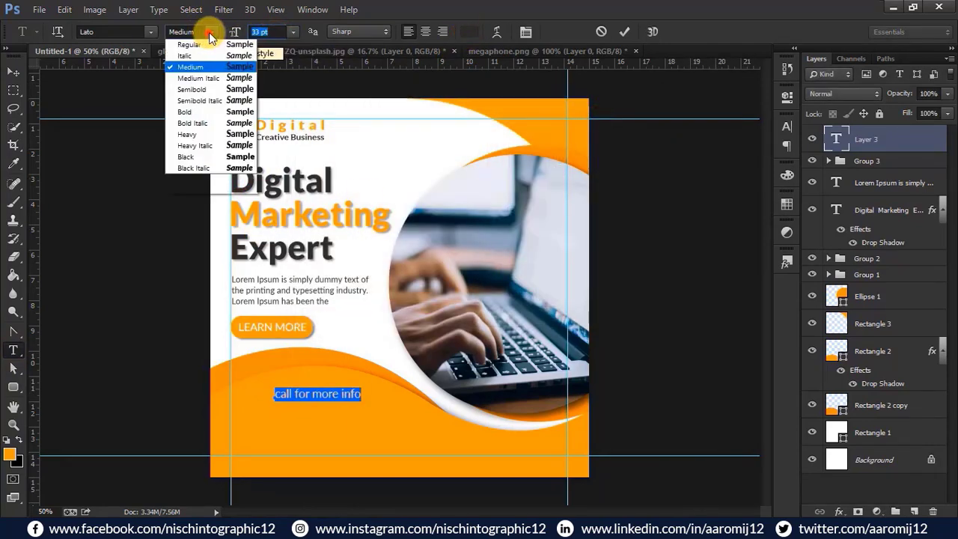
pyautogui.click(198, 222)
pyautogui.click(625, 32)
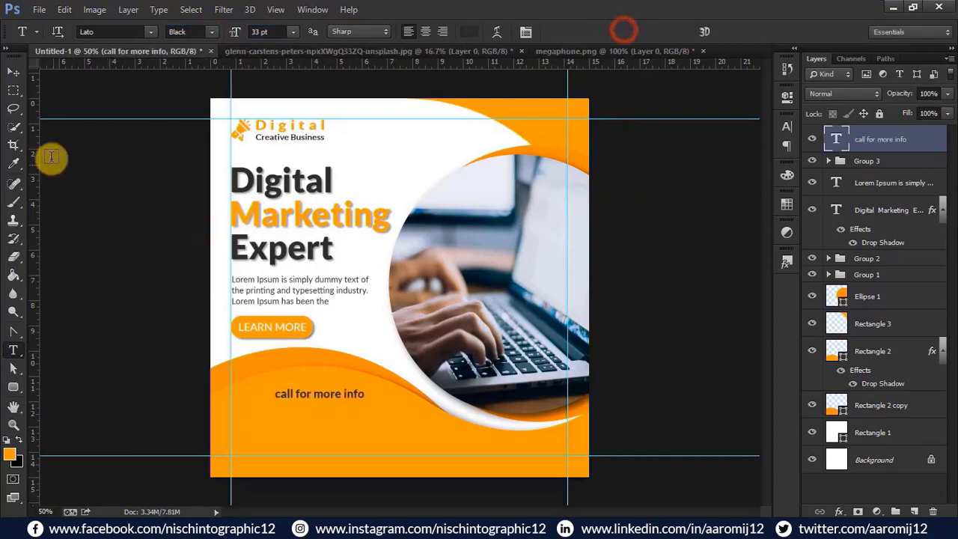
# Reposition the "call for more info" text slightly higher on the orange wave, below the "LEARN MORE" button.
pyautogui.click(13, 72)
pyautogui.click(104, 256)
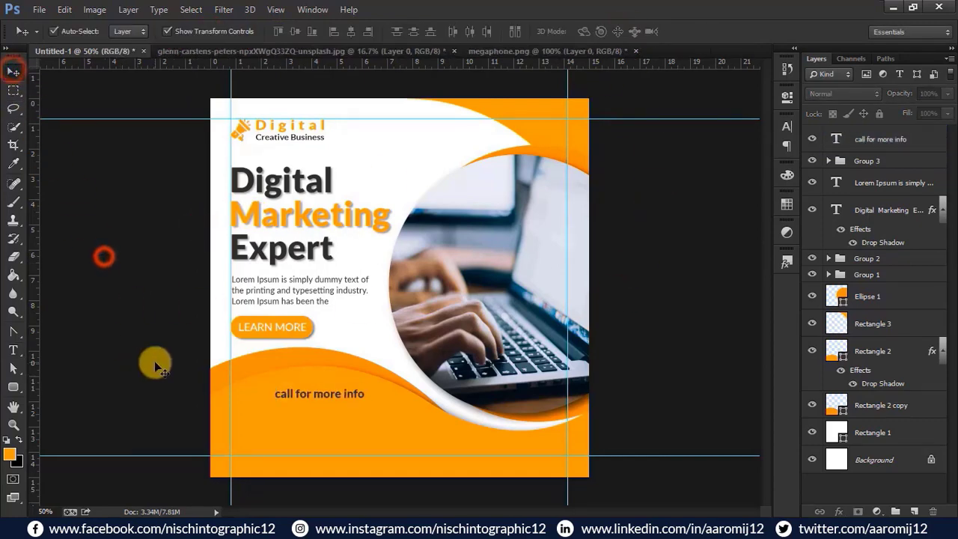
pyautogui.moveTo(314, 402); pyautogui.dragTo(293, 401)
pyautogui.click(638, 297)
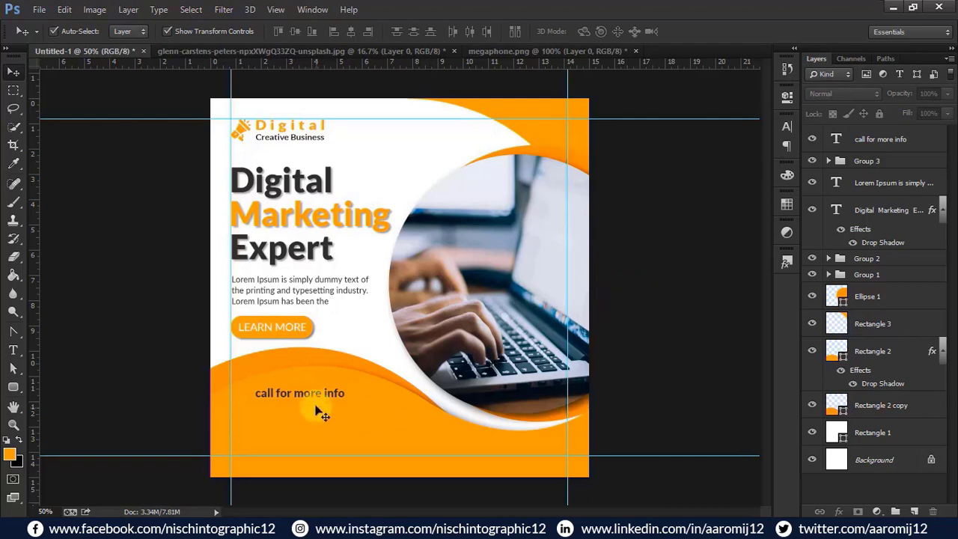
pyautogui.moveTo(318, 403); pyautogui.dragTo(332, 397)
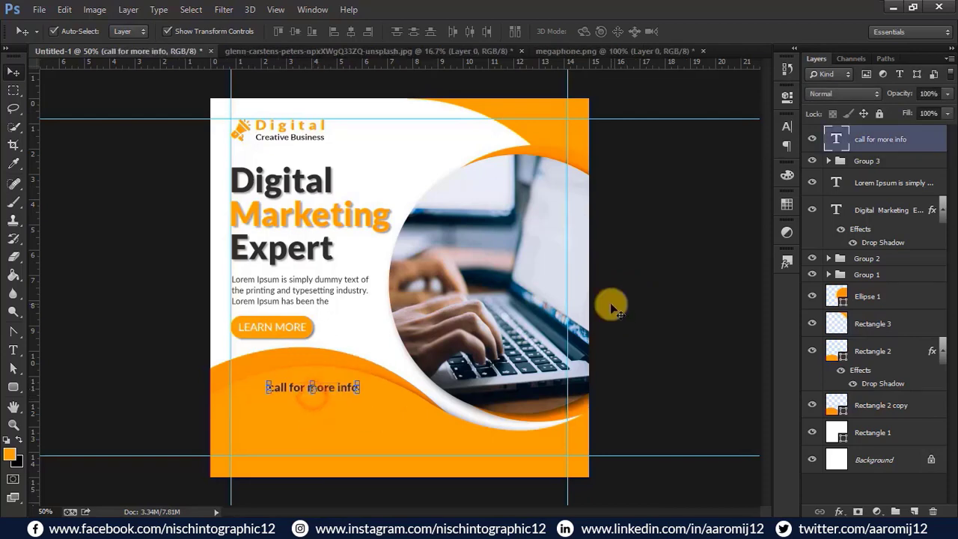
pyautogui.click(634, 293)
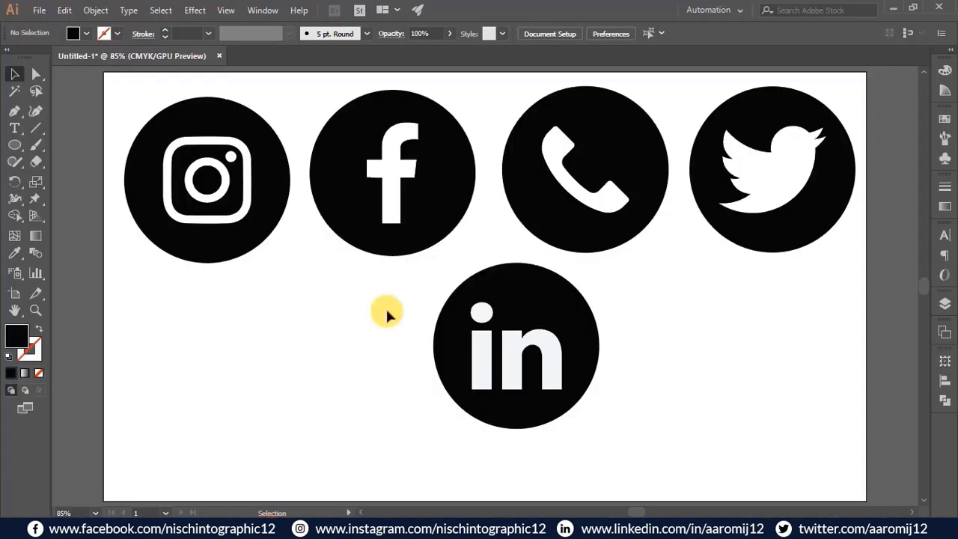
# Copy the phone icon from Illustrator, paste it into the Photoshop post as a smart object, and shrink it beside "call for more info".
pyautogui.click(555, 218)
pyautogui.click(677, 289)
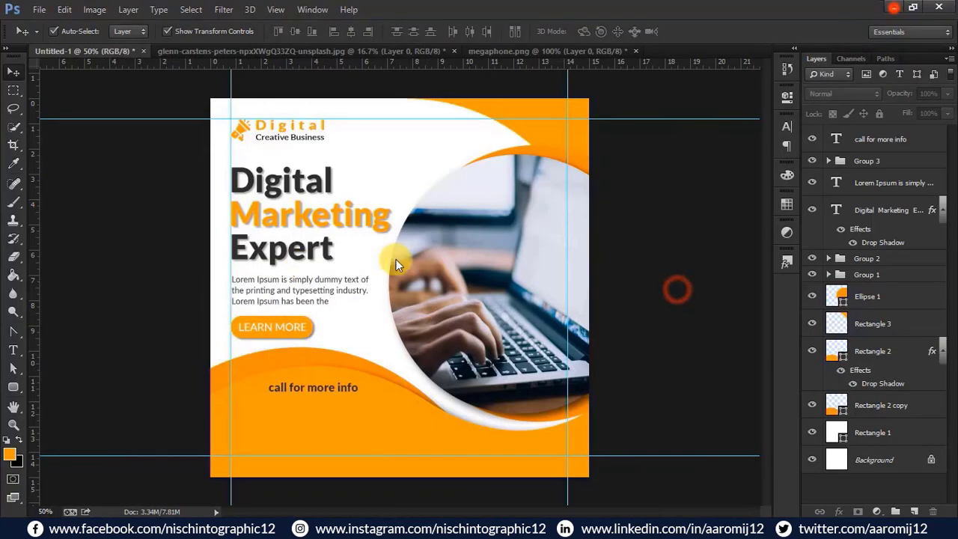
pyautogui.hotkey('ctrl', 'v')
pyautogui.click(526, 165)
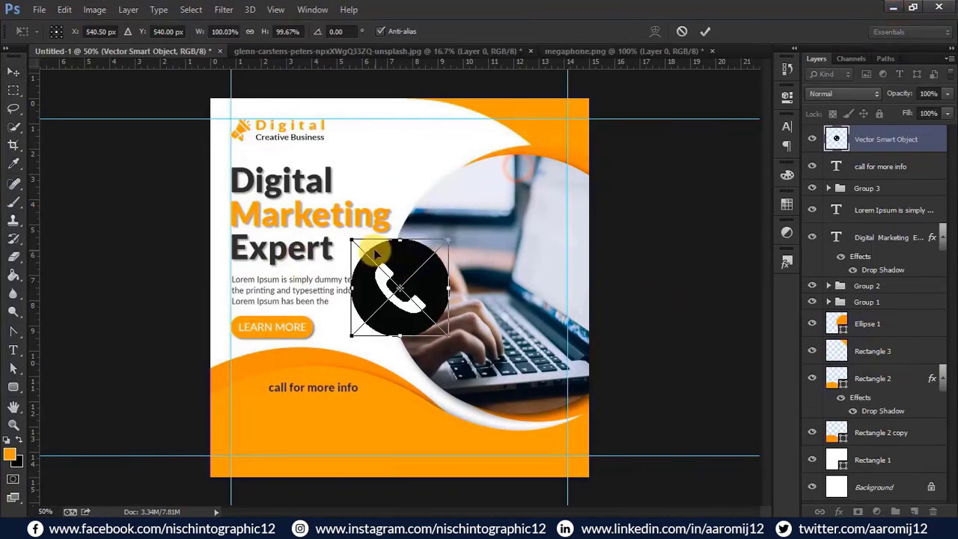
pyautogui.moveTo(351, 242); pyautogui.dragTo(259, 409)
pyautogui.click(706, 33)
pyautogui.click(706, 32)
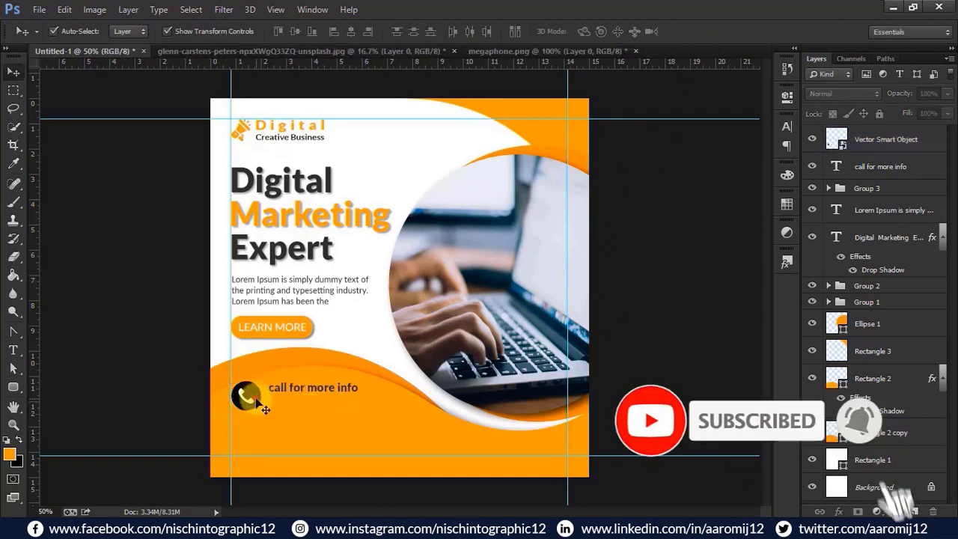
# Enlarge the phone icon slightly, keeping its outer edge on the vertical margin guide.
pyautogui.moveTo(252, 407); pyautogui.dragTo(264, 418)
pyautogui.hotkey('ctrl', 't')
pyautogui.click(705, 30)
pyautogui.click(662, 231)
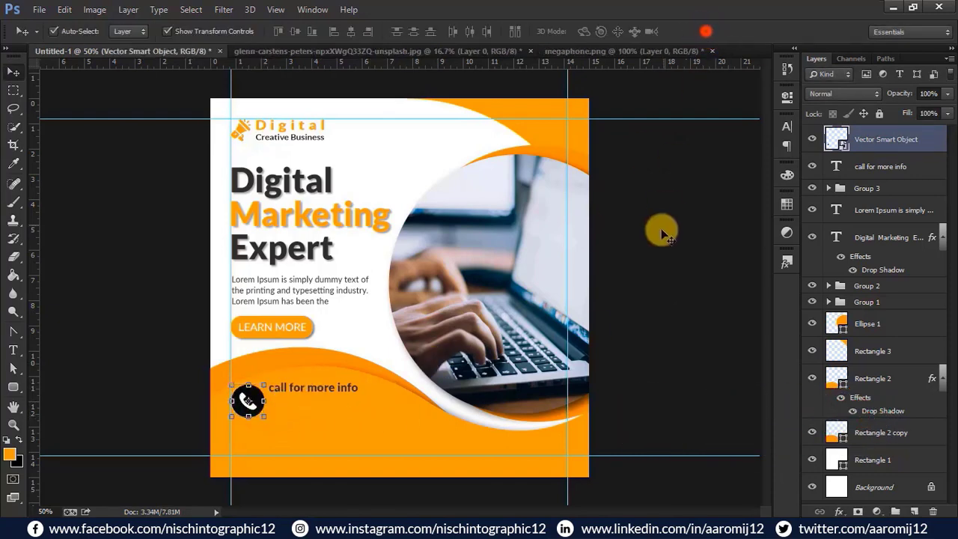
# Scale up the "call for more info" text slightly and position it beside the upper part of the phone icon.
pyautogui.moveTo(328, 388); pyautogui.dragTo(371, 403)
pyautogui.hotkey('ctrl', 't')
pyautogui.click(706, 30)
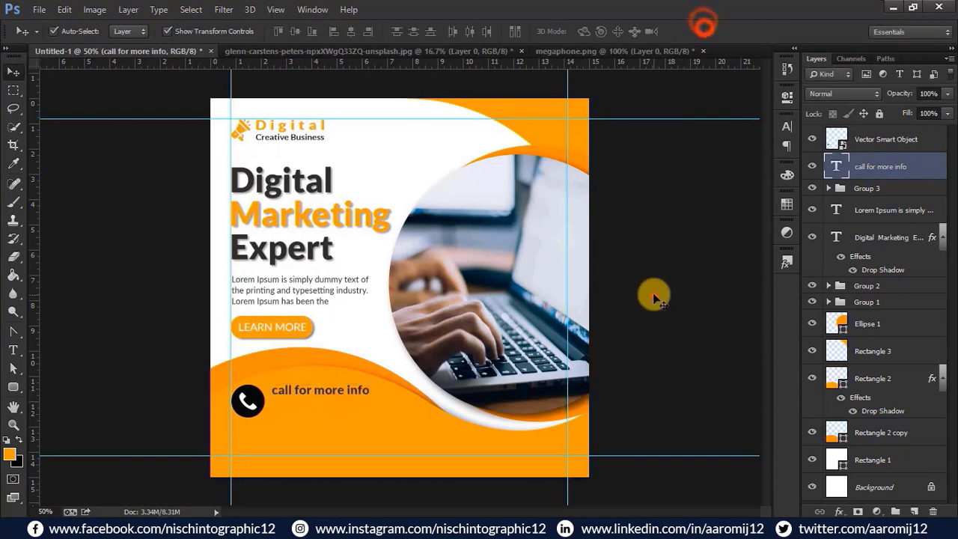
pyautogui.click(654, 296)
# Capitalize the first letter of the contact text so it reads "Call for more info".
pyautogui.click(13, 350)
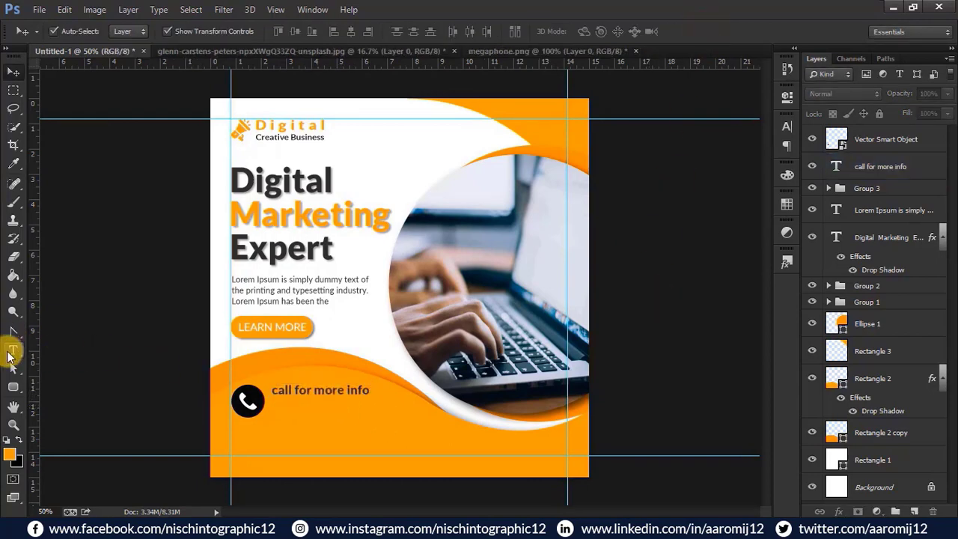
pyautogui.click(275, 395)
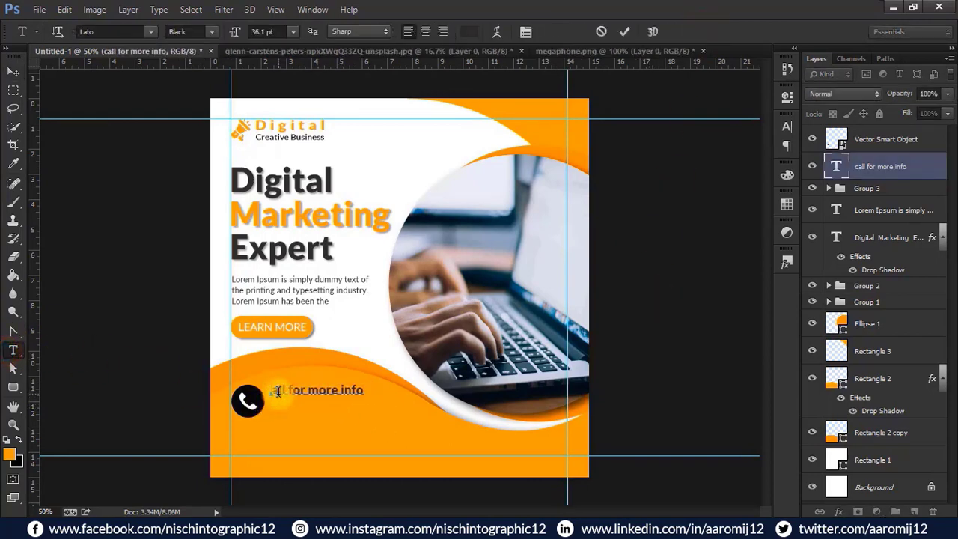
pyautogui.write('C')
pyautogui.click(624, 31)
pyautogui.click(12, 72)
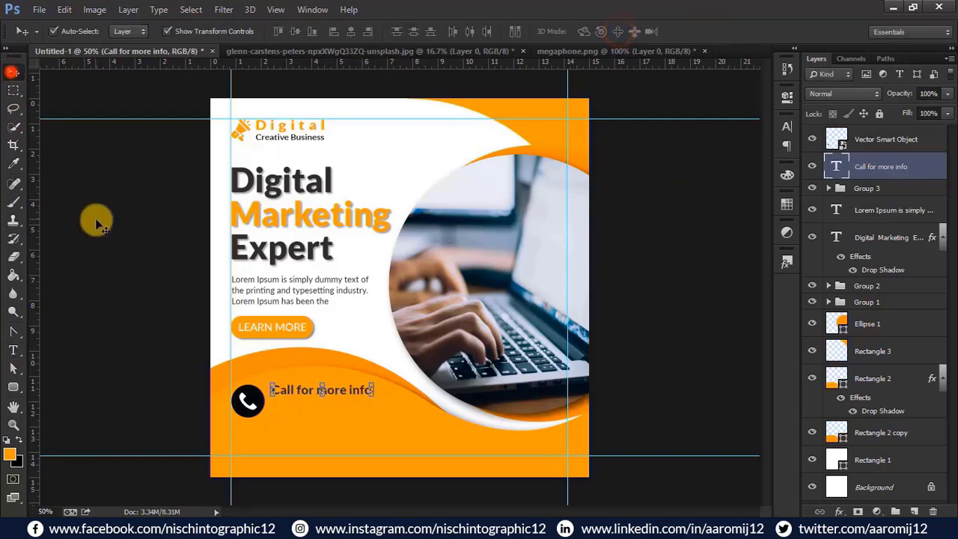
pyautogui.click(122, 322)
# Add a new text layer with the contact phone number on the orange area below "Call for more info".
pyautogui.click(12, 350)
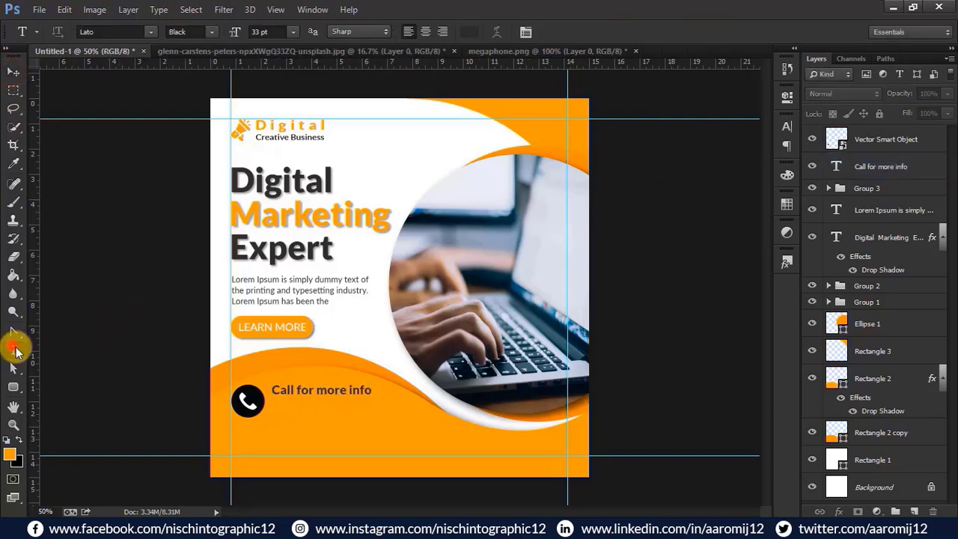
pyautogui.click(305, 424)
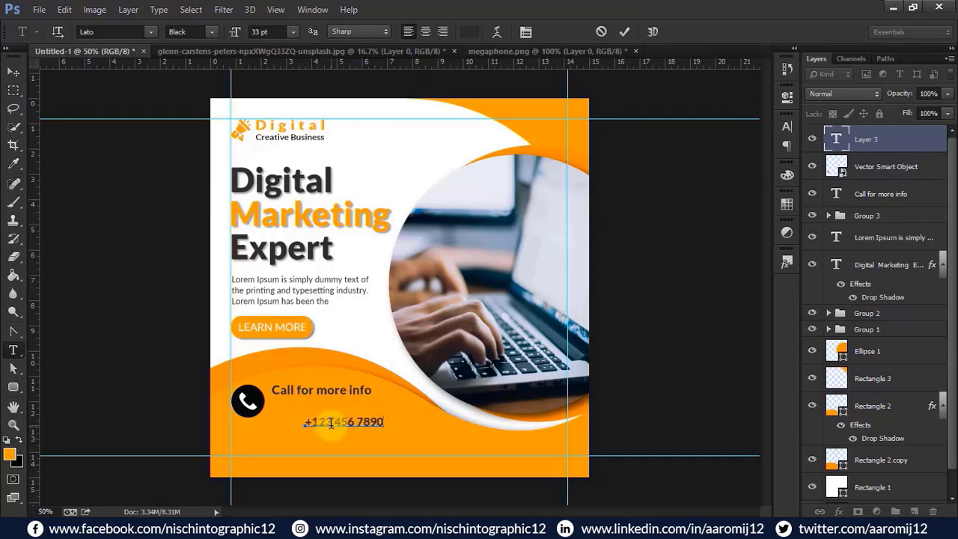
pyautogui.click(625, 32)
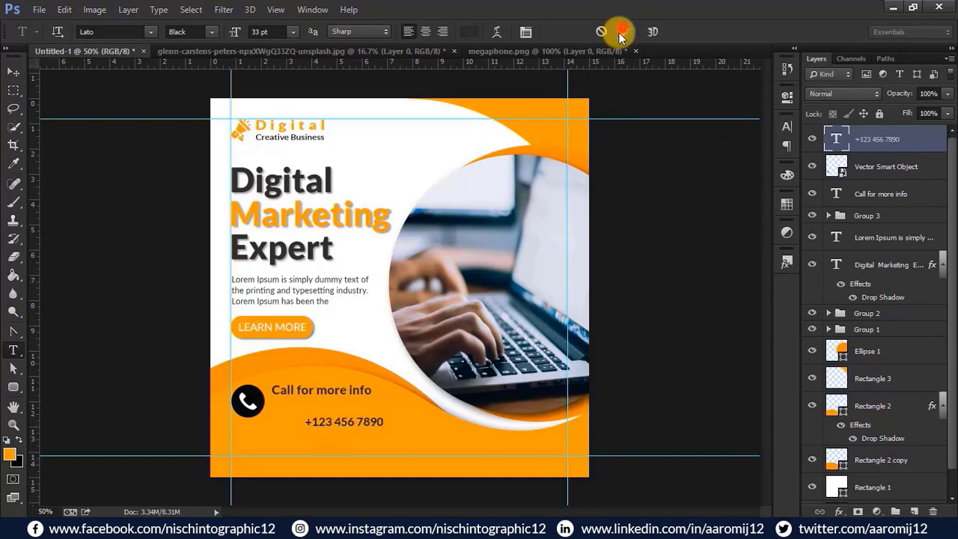
# Set the phone number text's font size to 47 pt.
pyautogui.moveTo(307, 421); pyautogui.dragTo(383, 421)
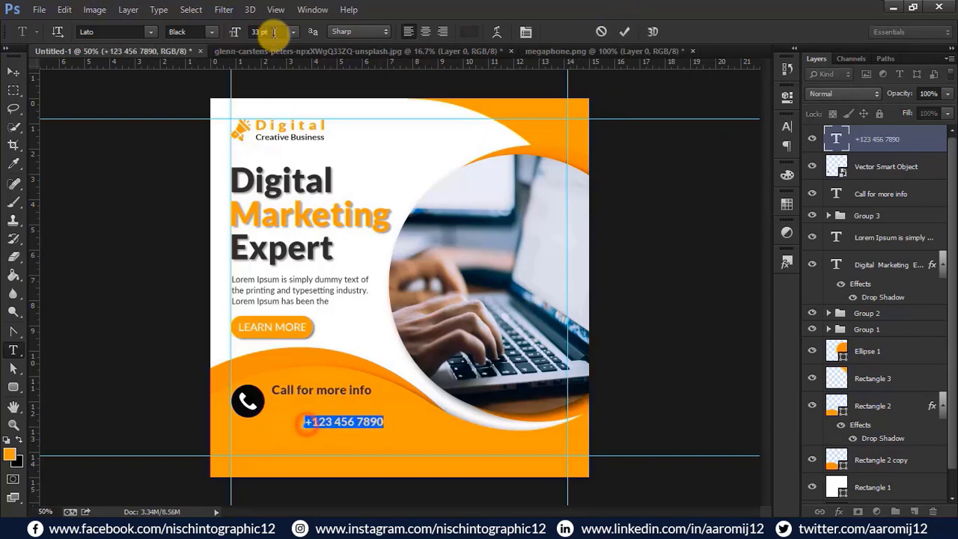
pyautogui.scroll(4, 274, 33)
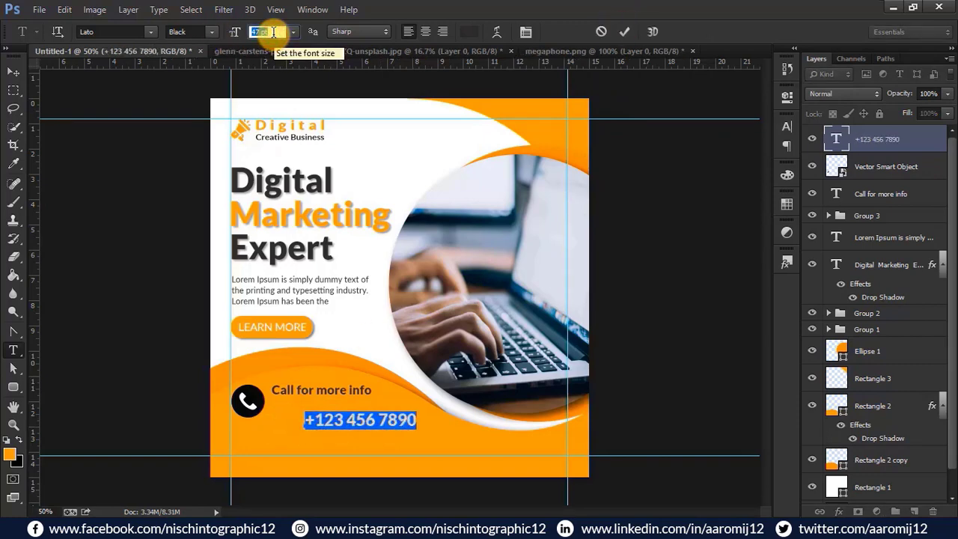
pyautogui.click(626, 32)
pyautogui.click(12, 70)
pyautogui.click(110, 215)
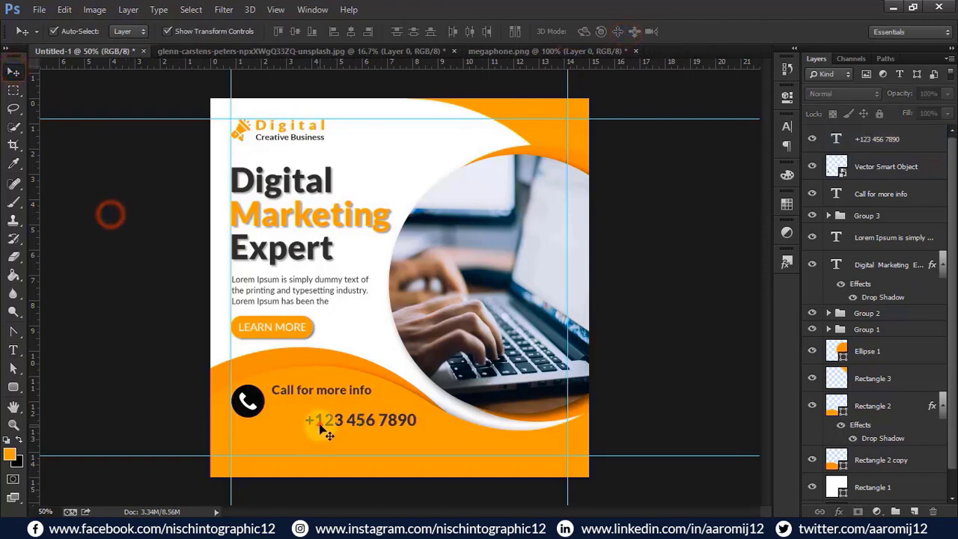
# Place the phone number directly under "Call for more info" and narrow it to match that line's width.
pyautogui.moveTo(322, 428); pyautogui.dragTo(288, 415)
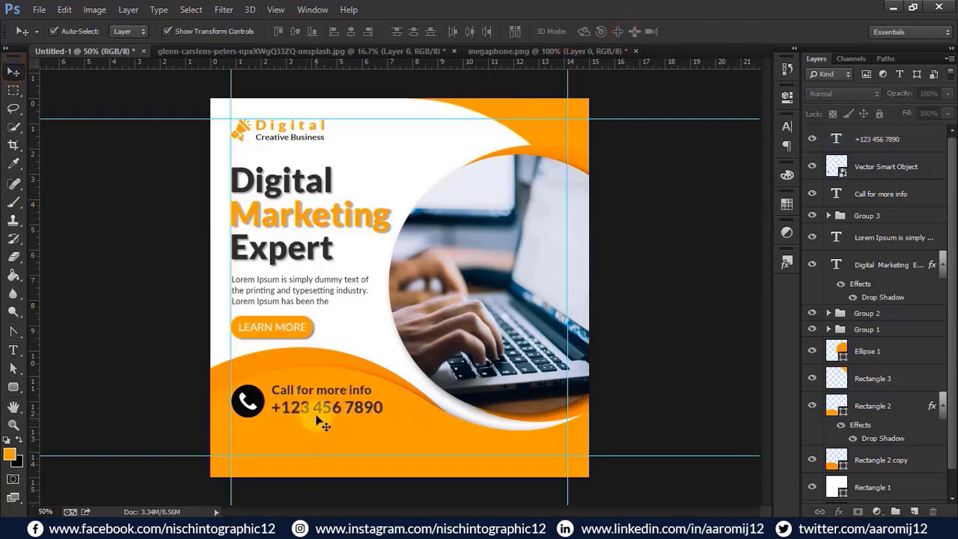
pyautogui.hotkey('ctrl', 't')
pyautogui.moveTo(383, 407); pyautogui.dragTo(370, 406)
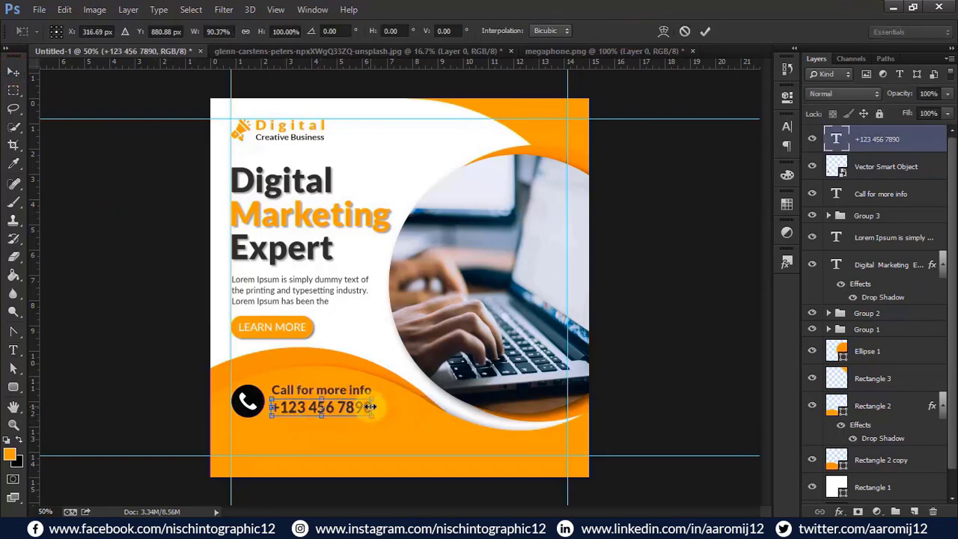
pyautogui.click(705, 32)
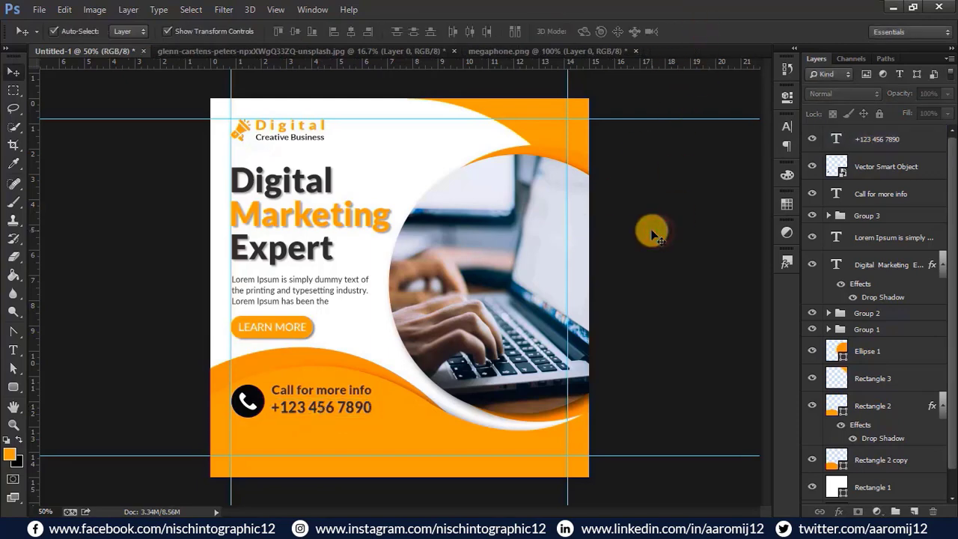
# Change the phone number text colour to white, sampled from the post's background.
pyautogui.click(14, 350)
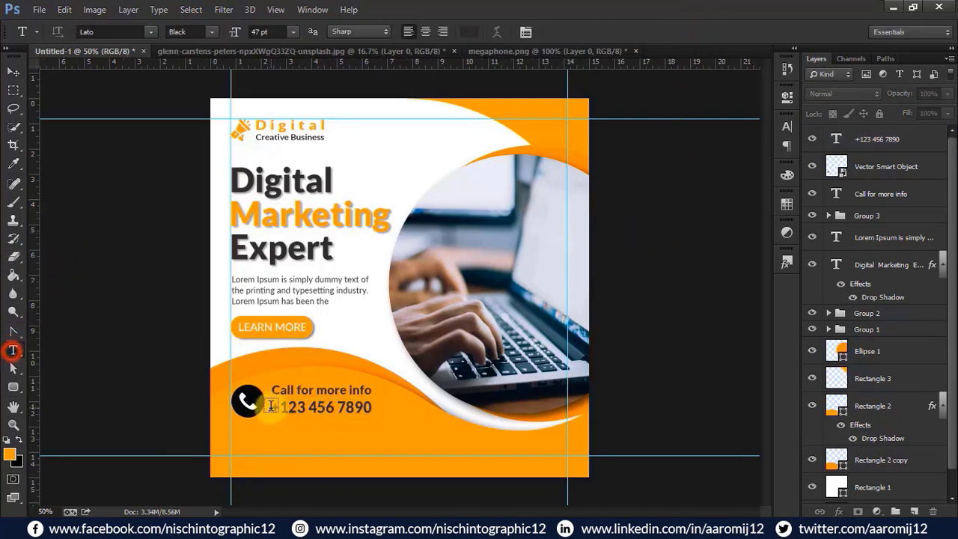
pyautogui.moveTo(270, 407); pyautogui.dragTo(371, 417)
pyautogui.click(468, 31)
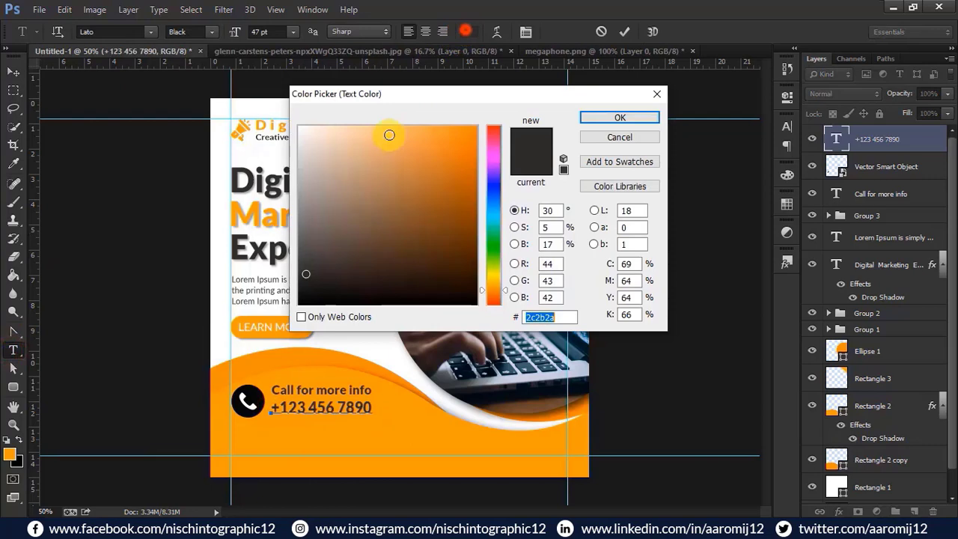
pyautogui.click(260, 153)
pyautogui.click(619, 118)
pyautogui.click(624, 31)
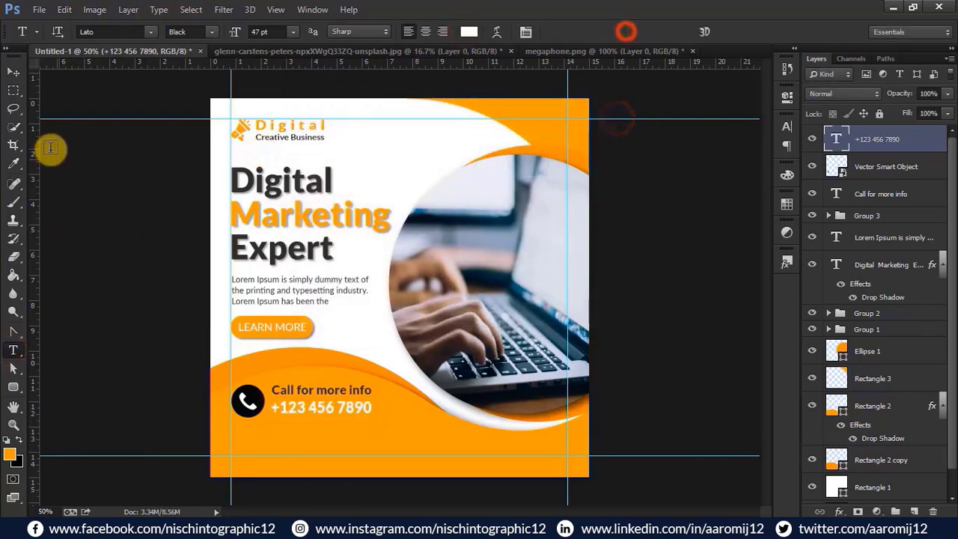
pyautogui.click(14, 71)
# Group the "Call for more info" and phone number text layers.
pyautogui.keyDown('shift'); pyautogui.click(876, 194); pyautogui.keyUp('shift')
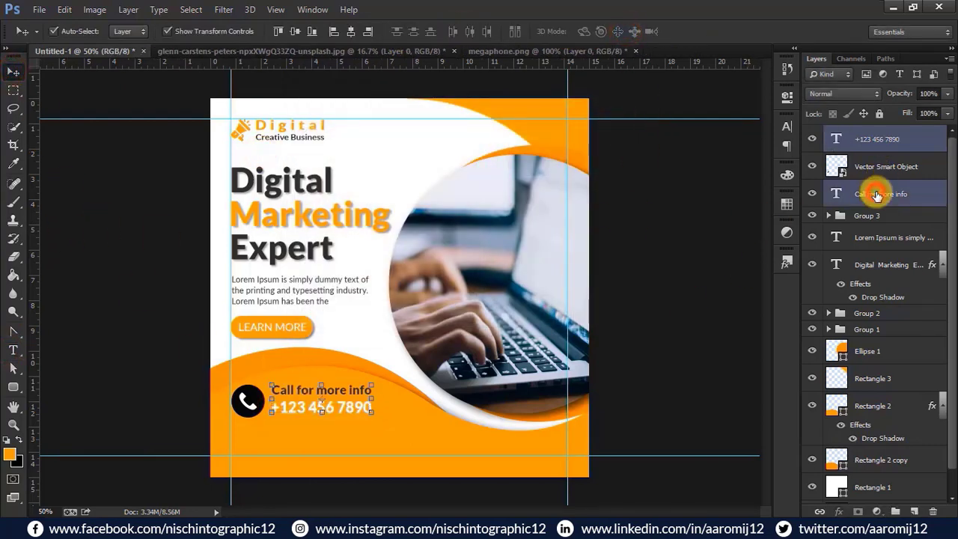
pyautogui.hotkey('ctrl', 'g')
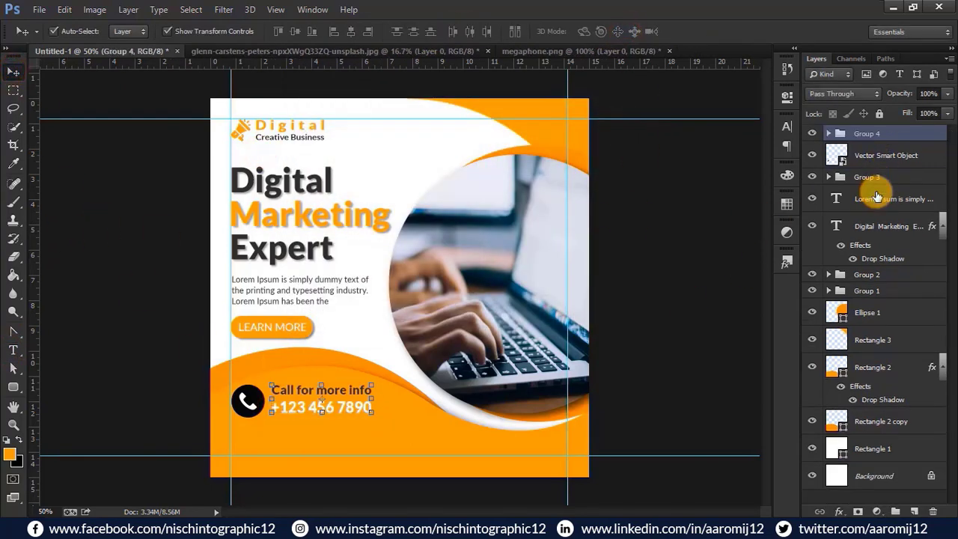
pyautogui.click(689, 221)
# Align the contact text group and the phone icon by their vertical centers, undoing the attempted horizontal centering.
pyautogui.click(866, 134)
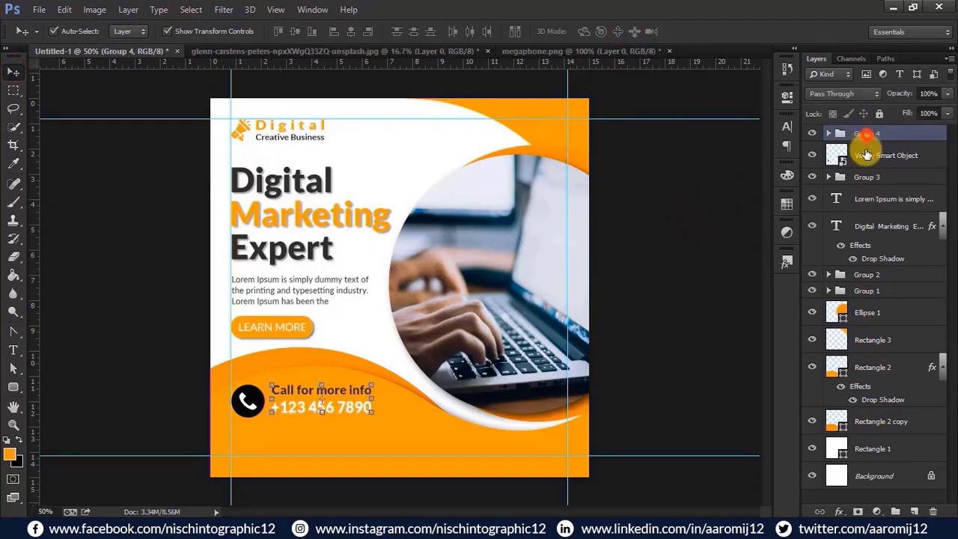
pyautogui.keyDown('shift'); pyautogui.click(866, 155); pyautogui.keyUp('shift')
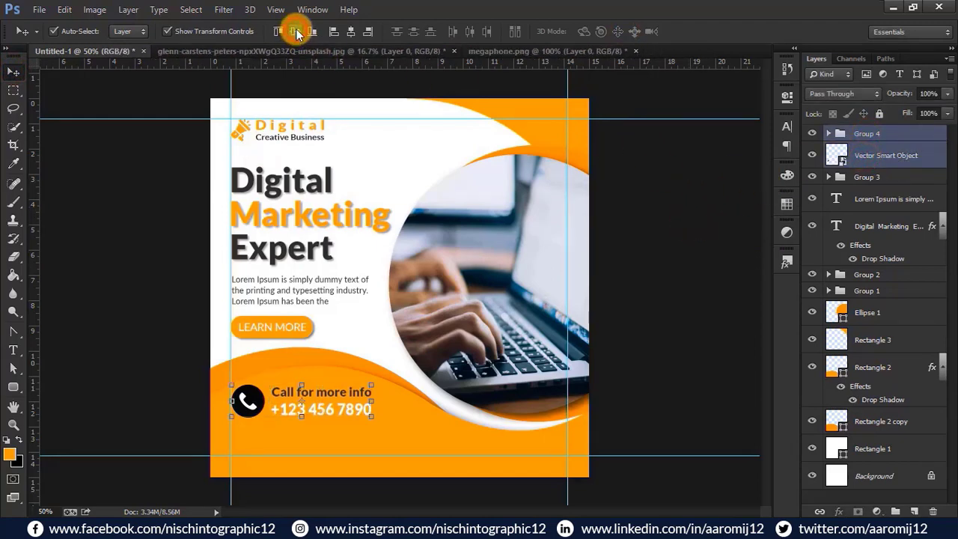
pyautogui.click(351, 31)
pyautogui.hotkey('ctrl', 'z')
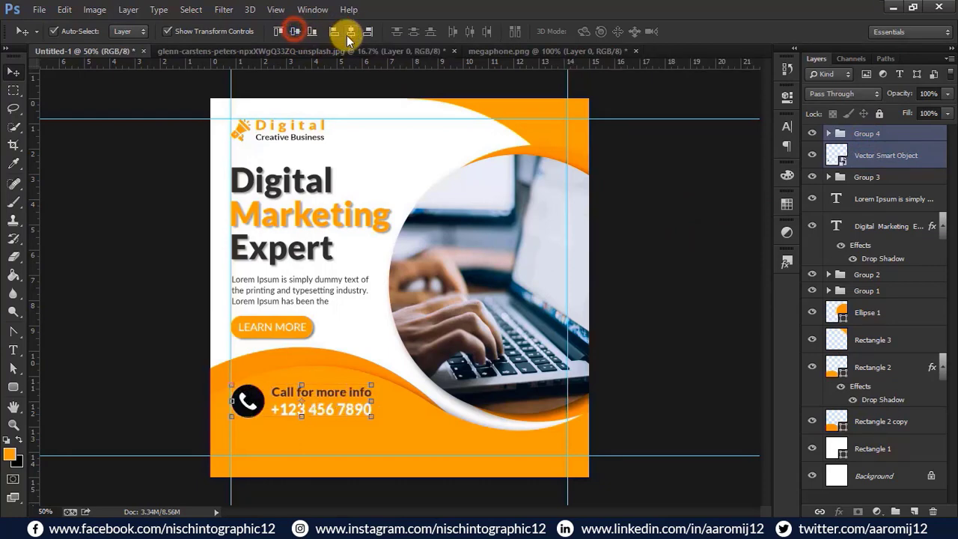
pyautogui.click(645, 246)
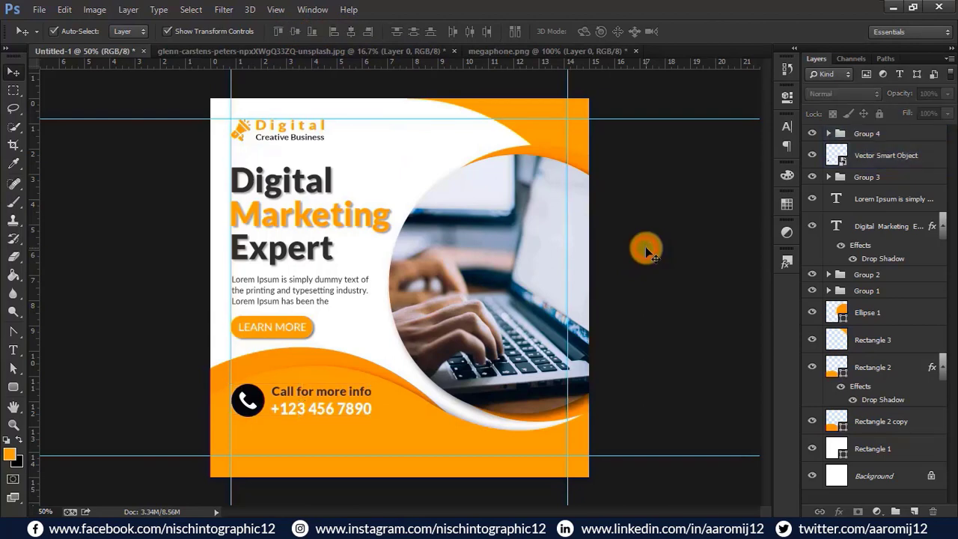
# Group the phone icon with the contact text and nudge the whole group slightly down on the orange wave.
pyautogui.keyDown('shift'); pyautogui.click(873, 135); pyautogui.keyUp('shift')
pyautogui.hotkey('ctrl', 'g')
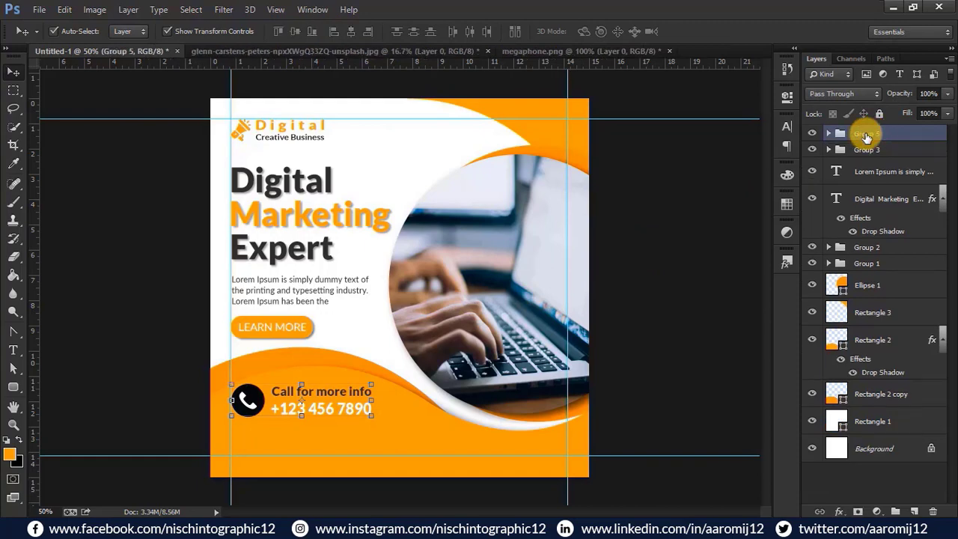
pyautogui.press('Down')
pyautogui.press('Down')
pyautogui.press('Down')
pyautogui.press('Down')
pyautogui.press('Down')
pyautogui.press('Down')
pyautogui.click(699, 195)
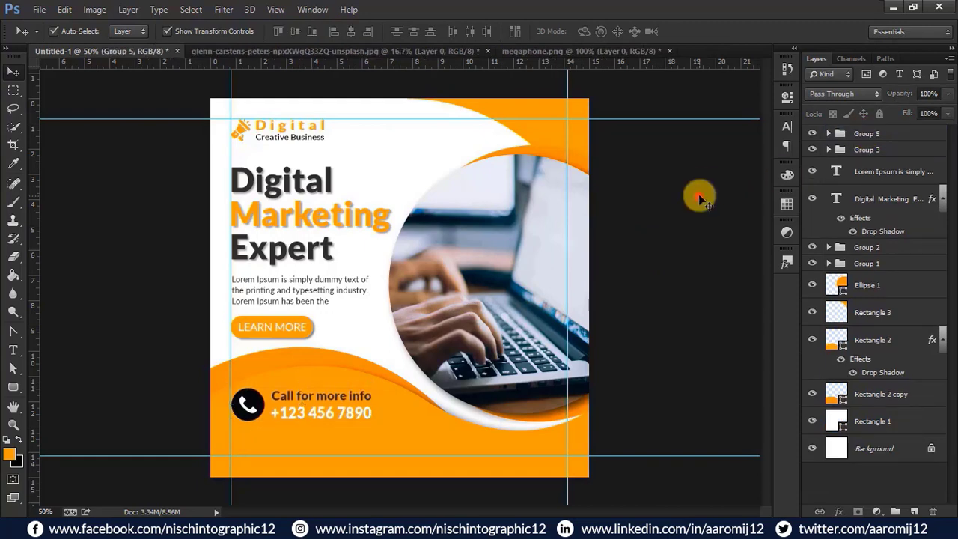
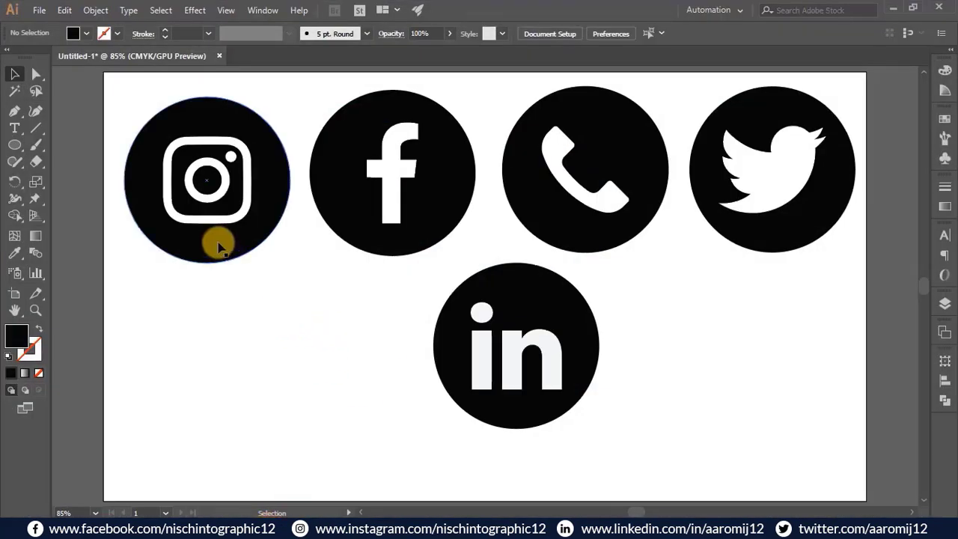
# Copy the Instagram icon from Illustrator, paste it into the Photoshop post as a smart object, and shrink it over the laptop photo.
pyautogui.click(217, 242)
pyautogui.hotkey('ctrl', 'c')
pyautogui.click(893, 8)
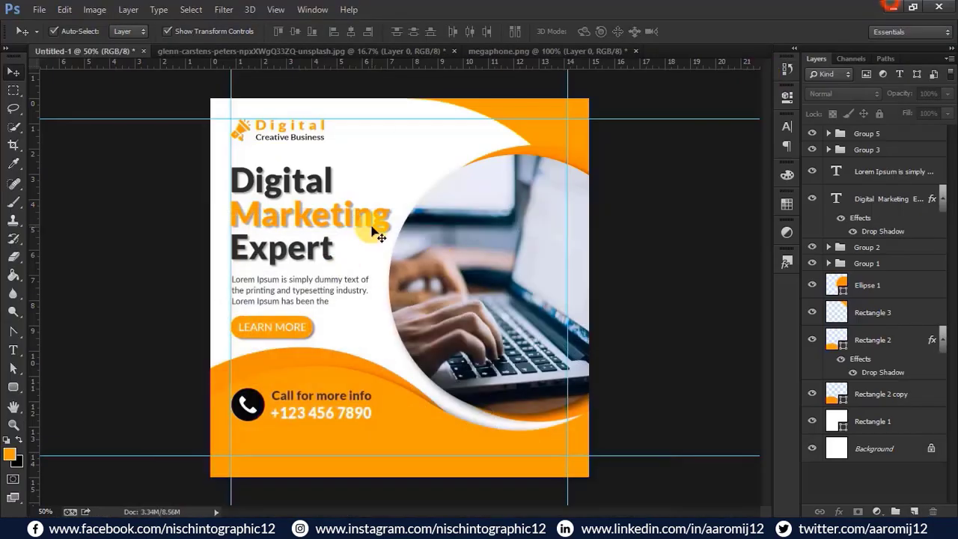
pyautogui.hotkey('ctrl', 'v')
pyautogui.click(516, 171)
pyautogui.moveTo(349, 238); pyautogui.dragTo(406, 293)
pyautogui.click(700, 33)
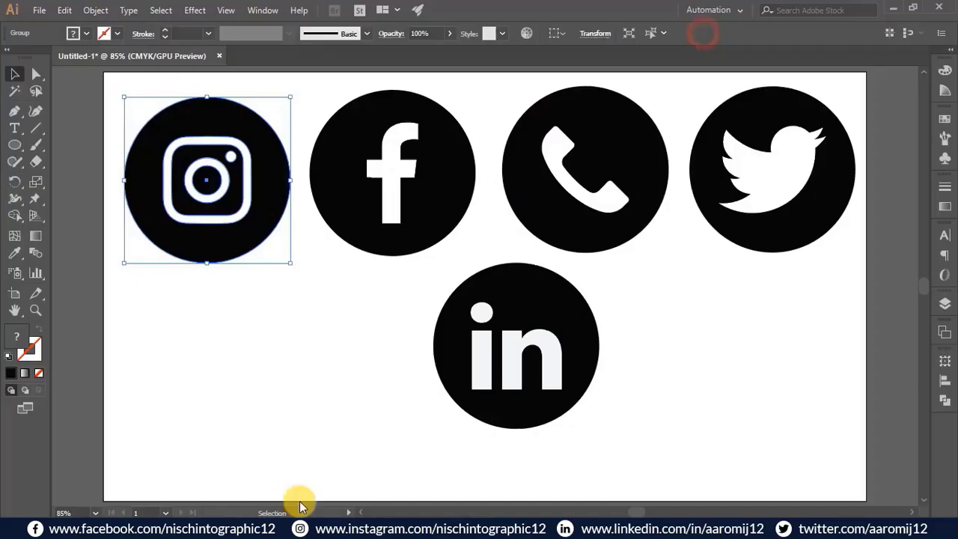
# Copy the Facebook icon from Illustrator, paste it into the Photoshop post as a smart object, and shrink it beside the Instagram icon.
pyautogui.click(426, 218)
pyautogui.hotkey('ctrl', 'c')
pyautogui.click(893, 8)
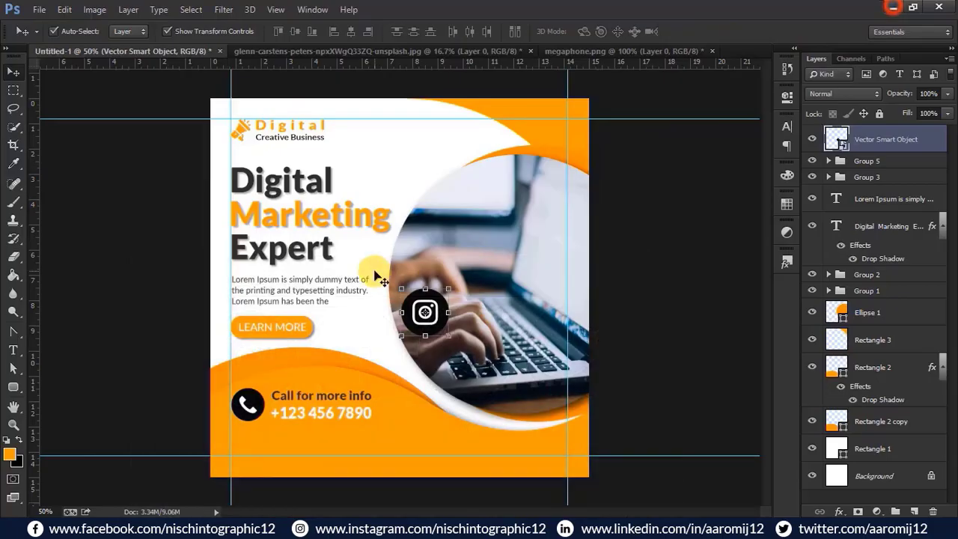
pyautogui.hotkey('ctrl', 'v')
pyautogui.click(522, 169)
pyautogui.moveTo(353, 240); pyautogui.dragTo(378, 315)
pyautogui.click(703, 33)
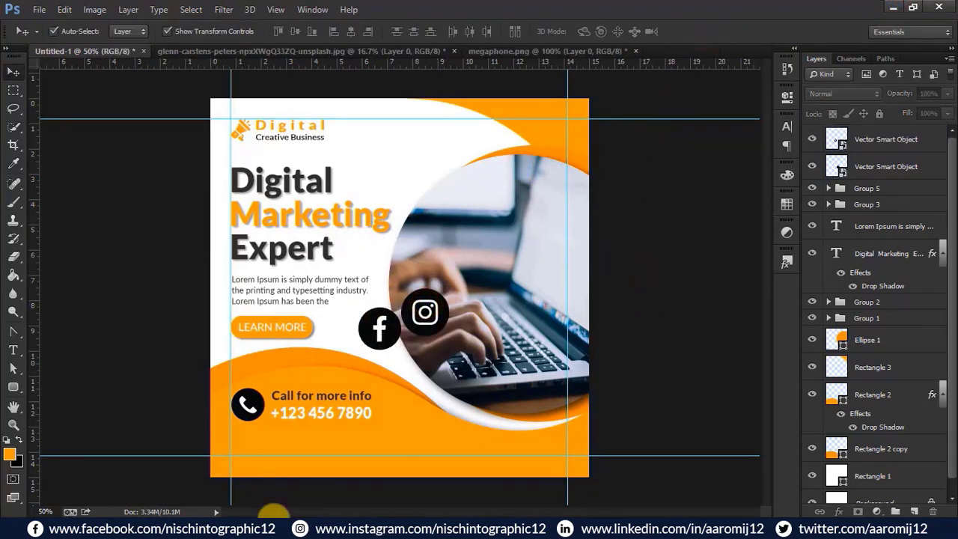
# Copy the Twitter icon from Illustrator, paste it into the Photoshop post as a smart object, and shrink it over the laptop photo.
pyautogui.click(274, 515)
pyautogui.click(749, 199)
pyautogui.hotkey('ctrl', 'c')
pyautogui.click(893, 8)
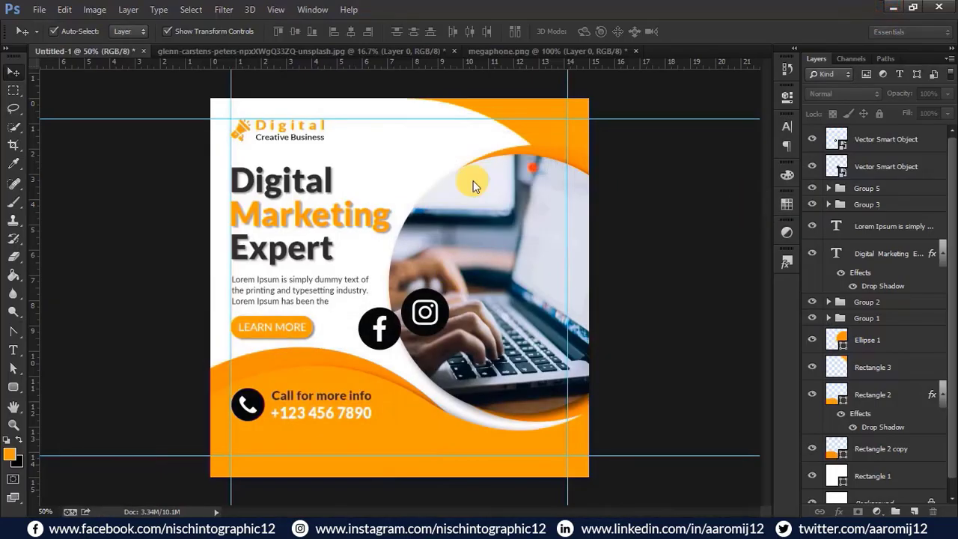
pyautogui.hotkey('ctrl', 'v')
pyautogui.moveTo(340, 230); pyautogui.dragTo(403, 290)
pyautogui.click(703, 33)
pyautogui.click(640, 278)
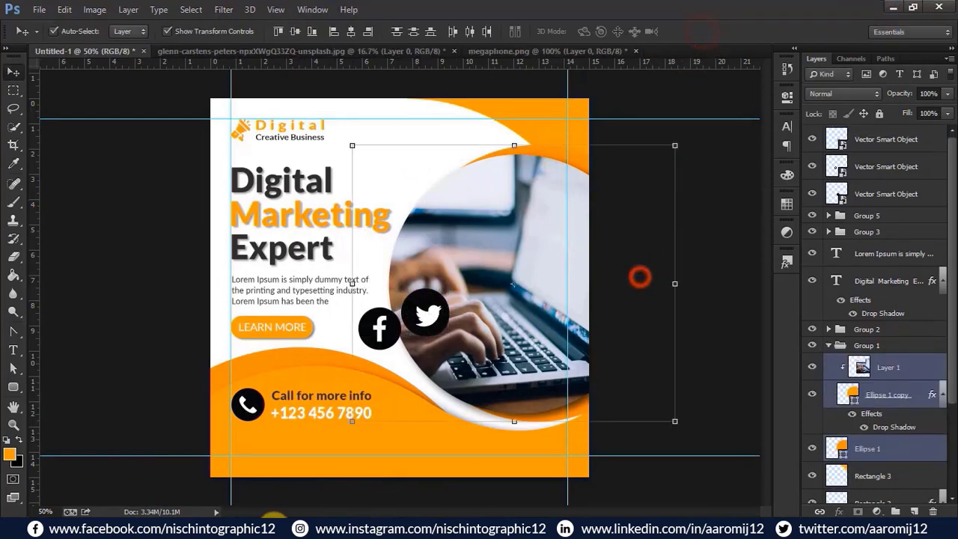
# Copy the LinkedIn icon from Illustrator, paste it into the Photoshop post as a smart object, and shrink it near the logo.
pyautogui.click(274, 527)
pyautogui.click(577, 329)
pyautogui.hotkey('ctrl', 'c')
pyautogui.click(893, 7)
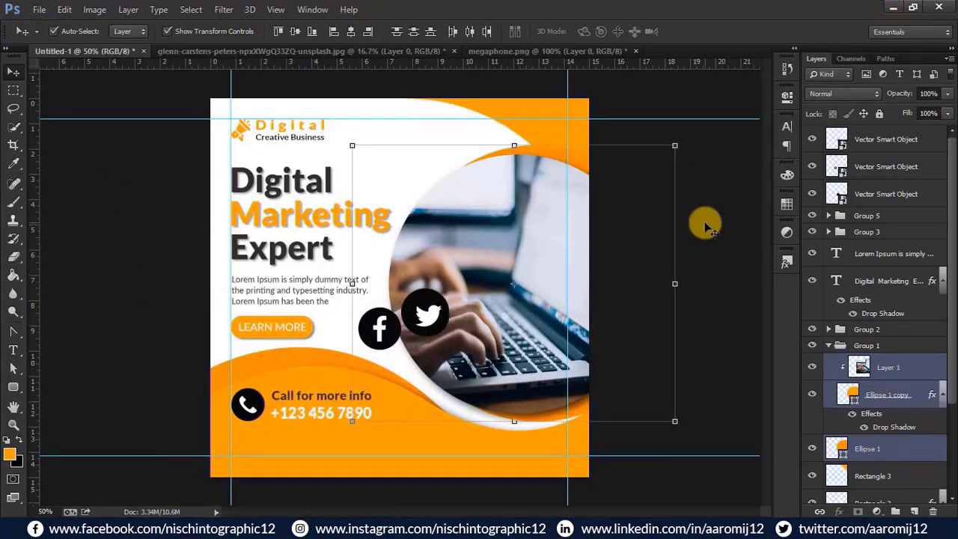
pyautogui.hotkey('ctrl', 'v')
pyautogui.click(516, 167)
pyautogui.moveTo(446, 337); pyautogui.dragTo(364, 150)
pyautogui.click(704, 31)
pyautogui.click(663, 175)
pyautogui.click(639, 215)
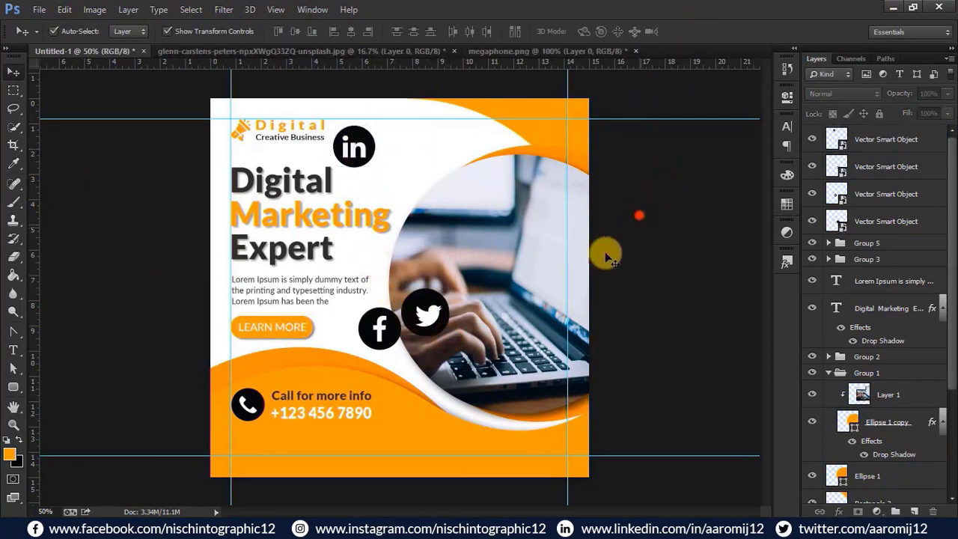
# Move the Twitter icon up beside the LinkedIn icon.
pyautogui.moveTo(417, 318); pyautogui.dragTo(392, 149)
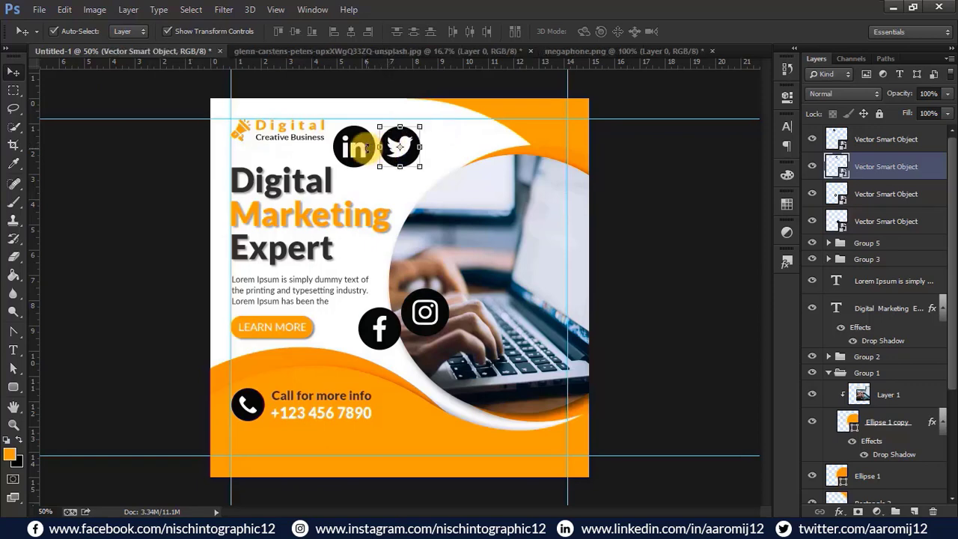